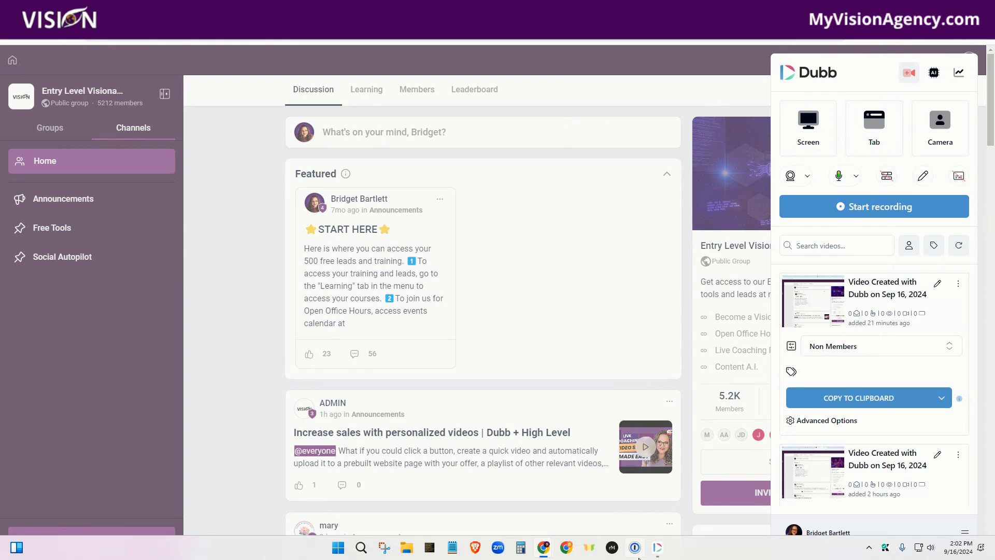
Step: Open the Dubb recorder extension and choose Screen as the recording source
left_click(657, 547)
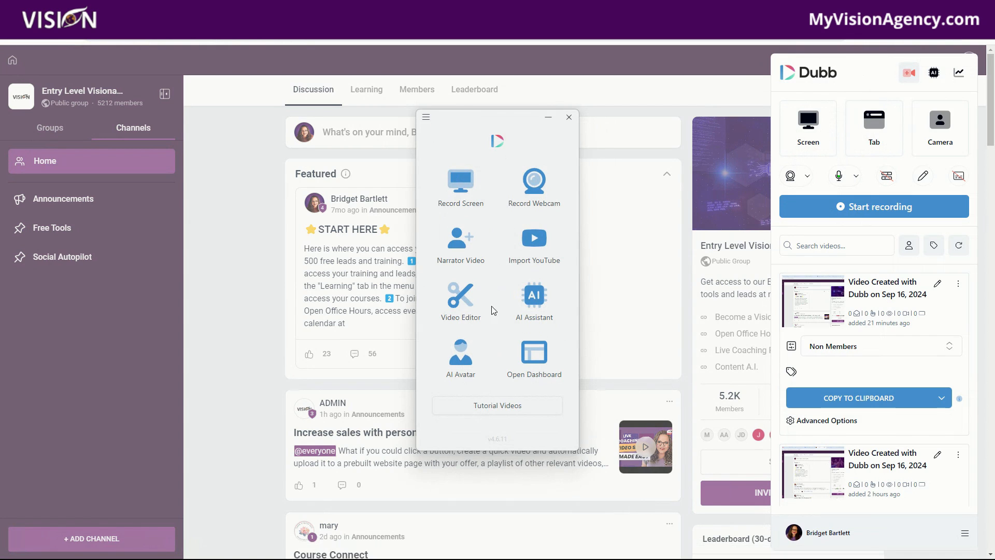
left_click(595, 87)
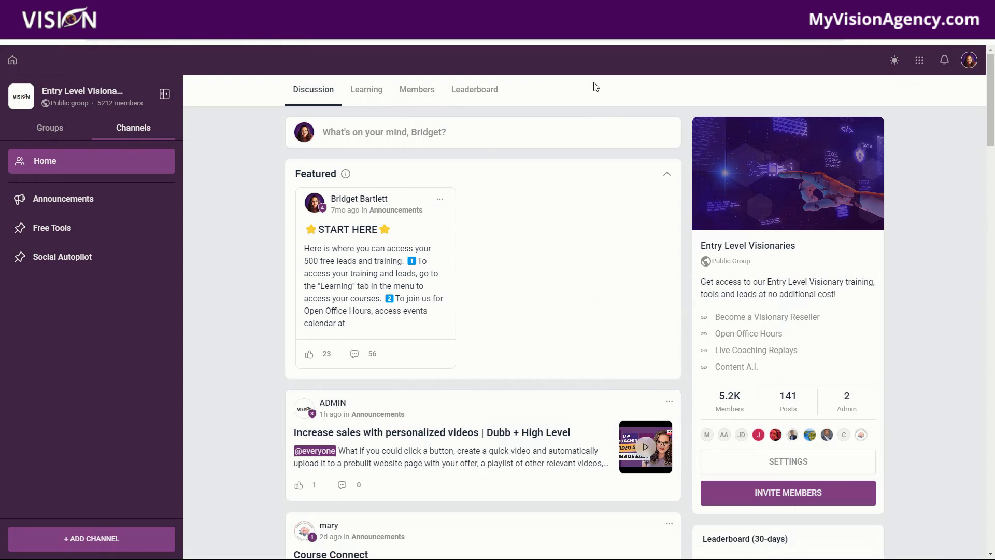
left_click(902, 38)
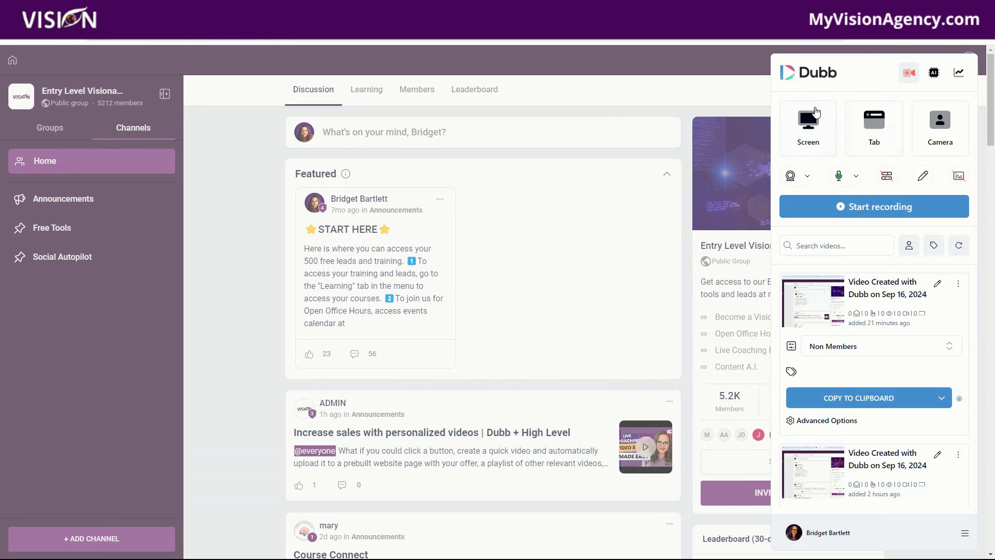
left_click(813, 130)
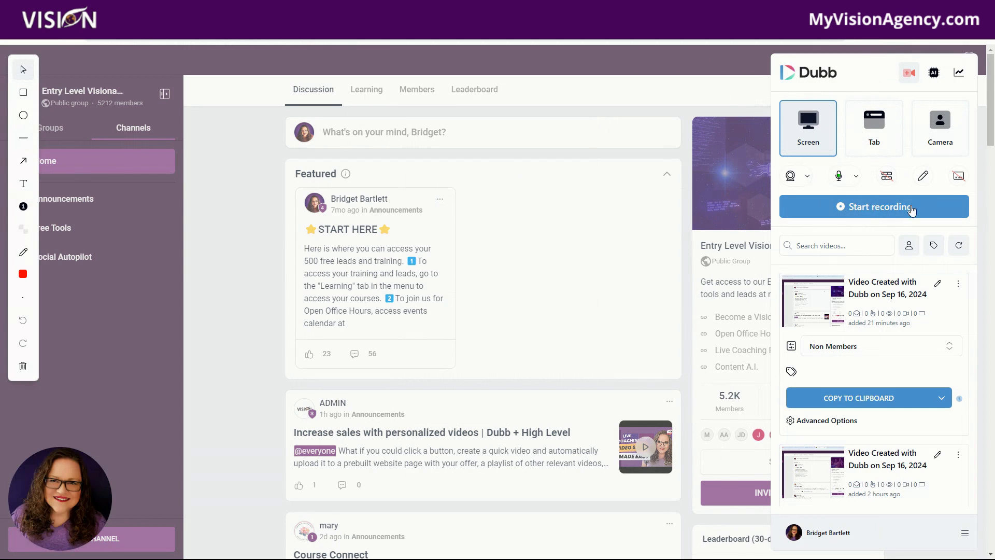
Step: Start recording and share the entire Screen 1
left_click(870, 211)
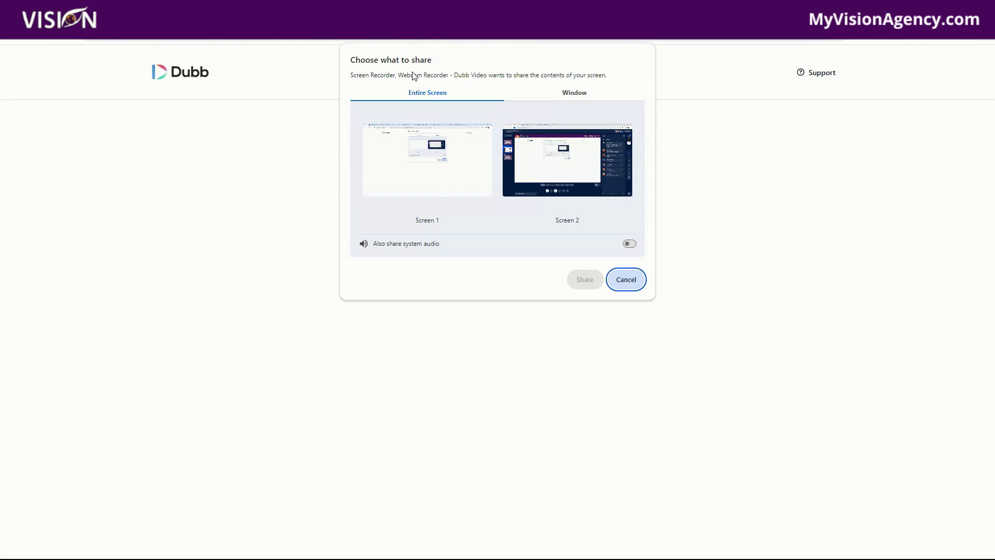
left_click(413, 154)
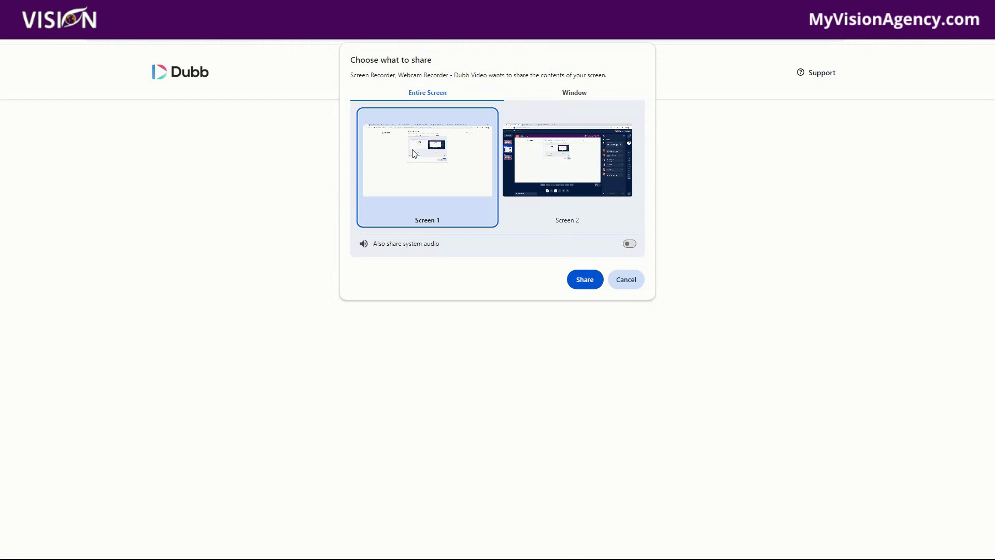
left_click(584, 279)
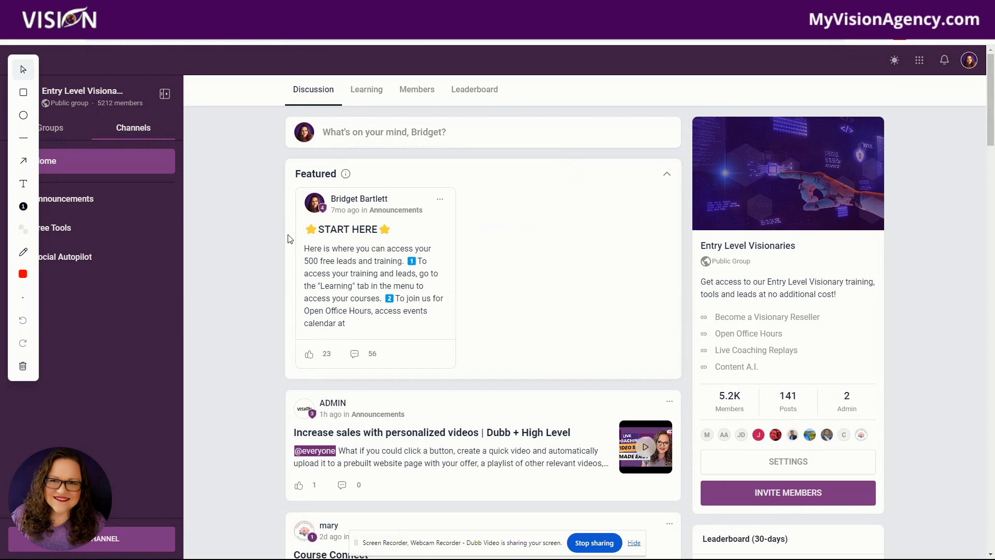
Step: Draw a red rectangle annotation around the Featured post section
left_click(23, 92)
mouse_move(253, 144)
left_mouse_down()
mouse_move(480, 256)
mouse_move(499, 279)
left_mouse_up()
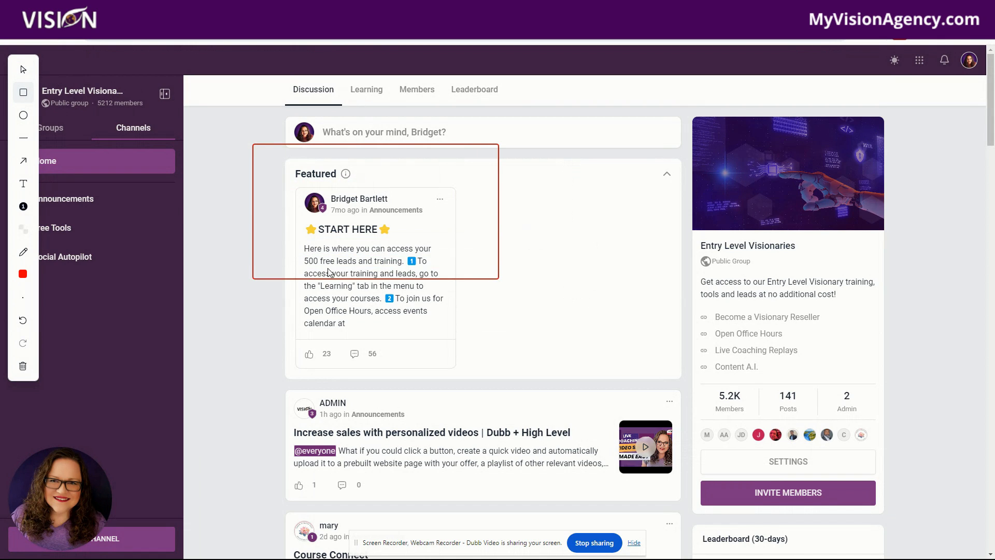
Step: Set the annotation colour to blue (53, 44, 186) and draw a rectangle around the ADMIN post
left_click(23, 274)
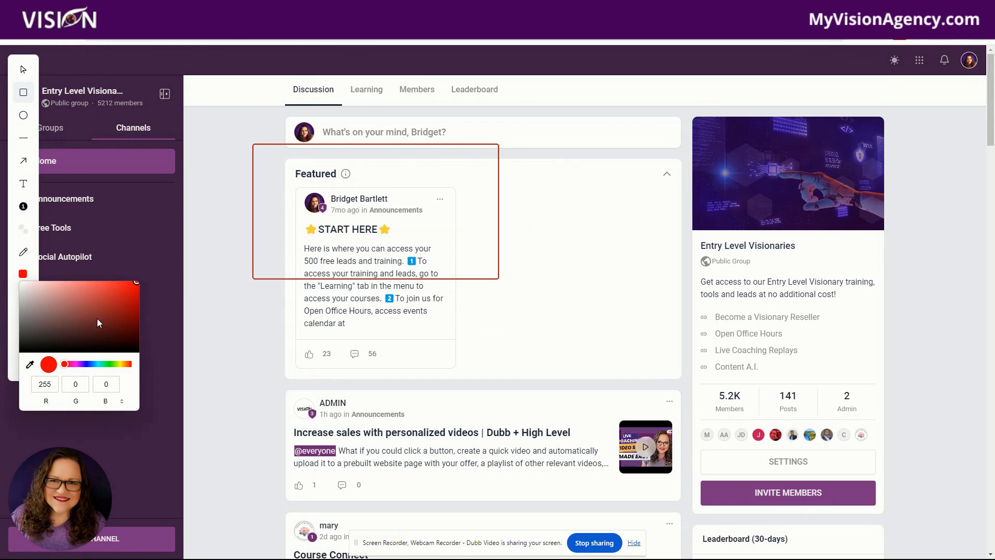
left_click_drag(70, 329, 110, 300)
left_click(121, 364)
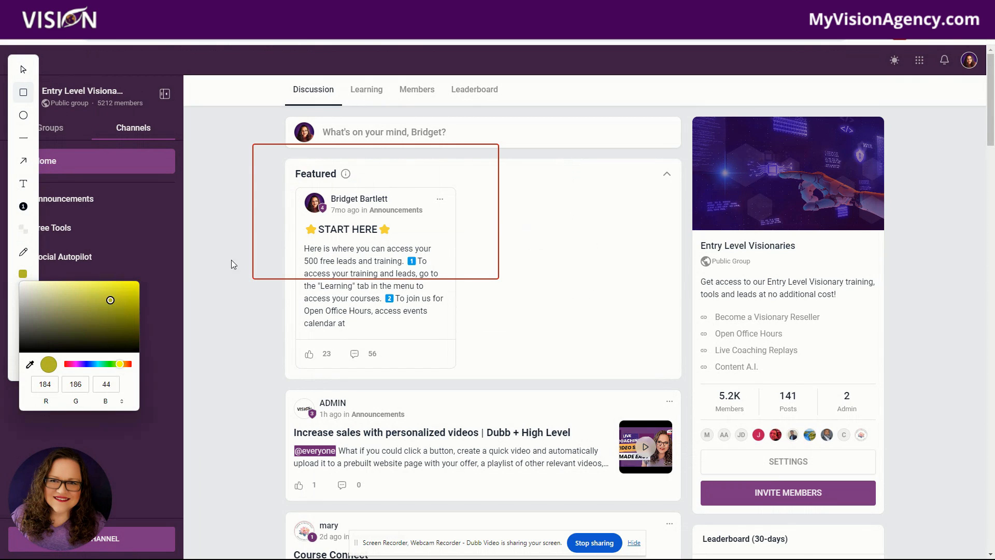
left_click(220, 233)
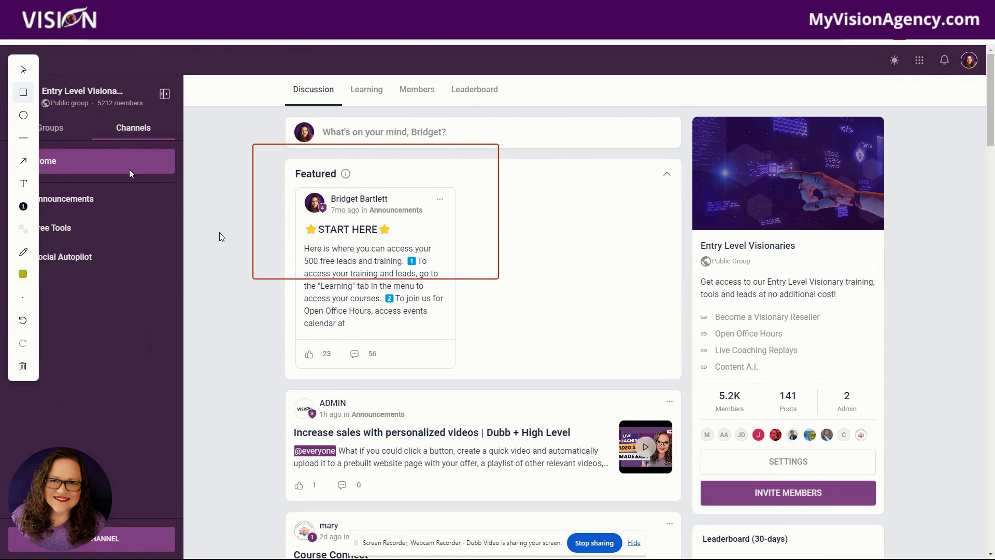
left_click(26, 278)
left_click(85, 363)
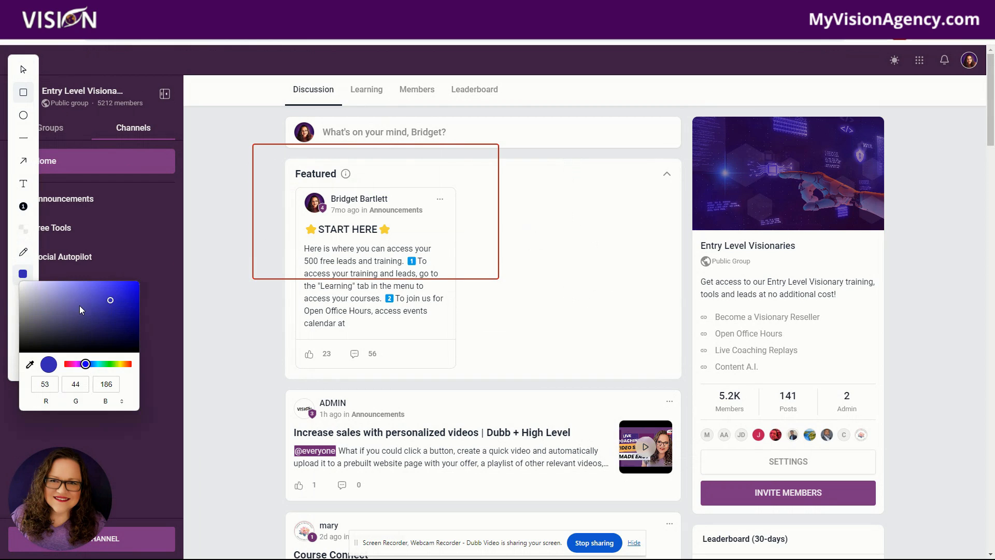
left_click(24, 93)
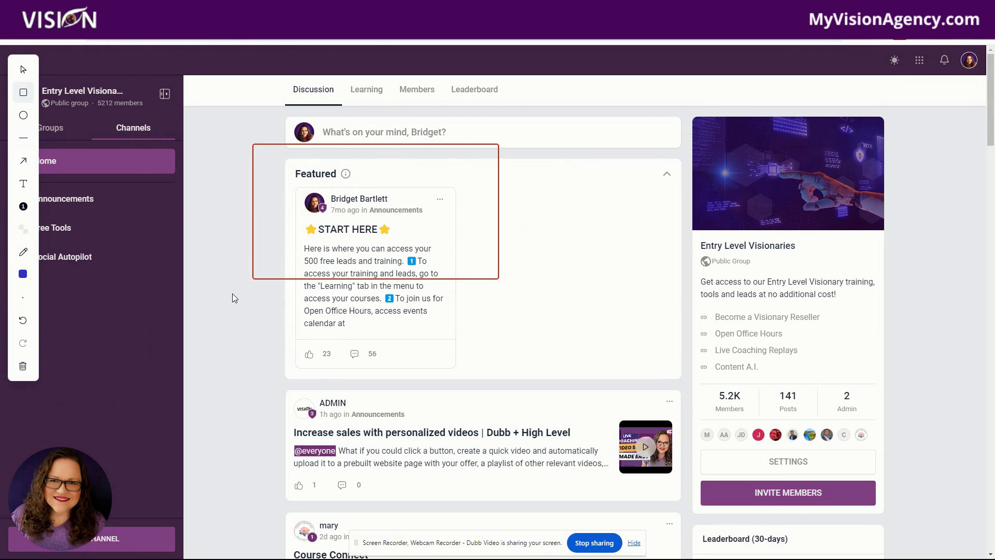
mouse_move(250, 314)
left_mouse_down()
mouse_move(520, 413)
mouse_move(562, 482)
left_mouse_up()
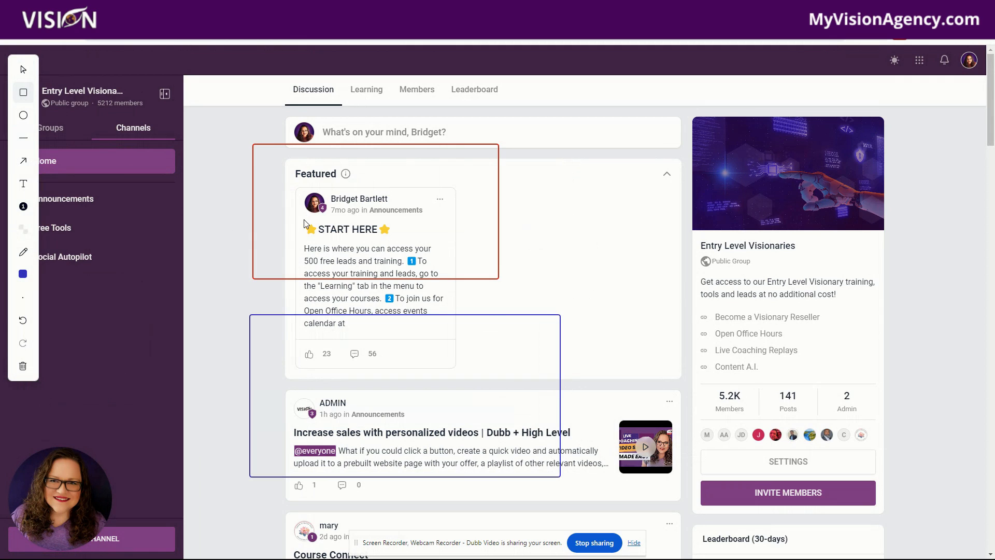
Step: Draw an ellipse beside the Featured post and a straight line across it
left_click(24, 115)
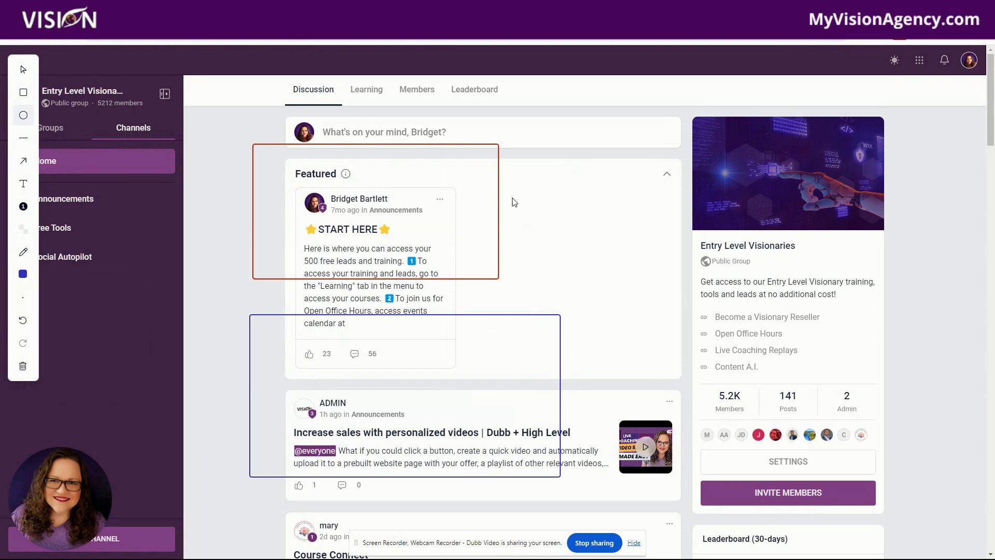
mouse_move(476, 180)
left_mouse_down()
mouse_move(636, 268)
mouse_move(699, 328)
left_mouse_up()
left_click(24, 138)
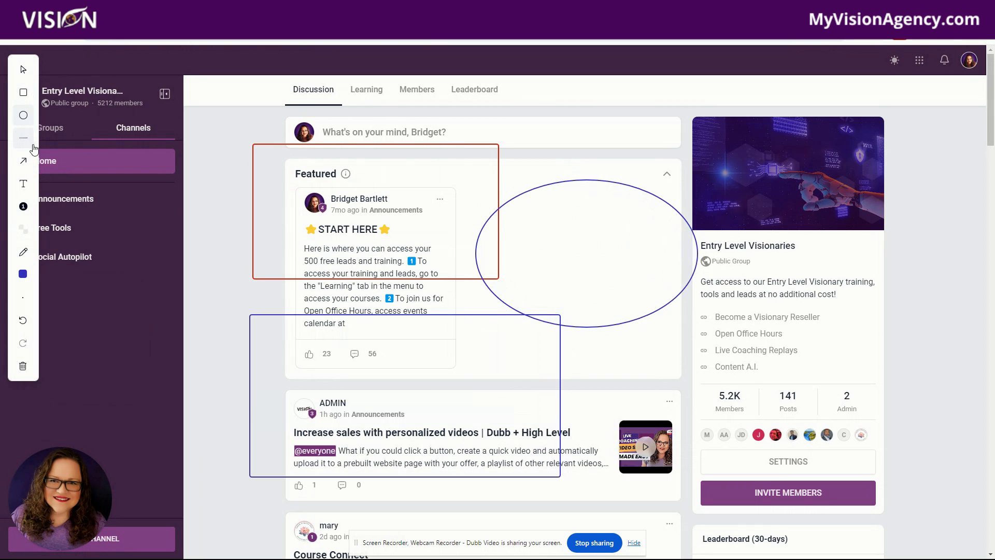
mouse_move(592, 297)
left_mouse_down()
mouse_move(478, 226)
mouse_move(571, 163)
left_mouse_up()
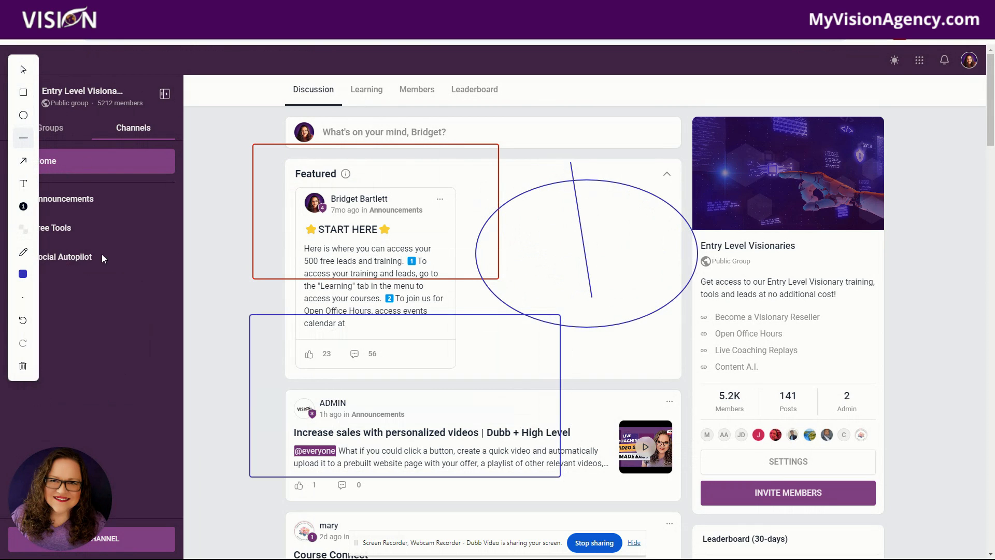
Step: Move the ellipse up over the post box and draw an arrow pointing at the Featured post's author
left_click(24, 161)
mouse_move(529, 316)
left_mouse_down()
mouse_move(395, 212)
mouse_move(425, 208)
left_mouse_up()
left_click_drag(627, 347, 334, 213)
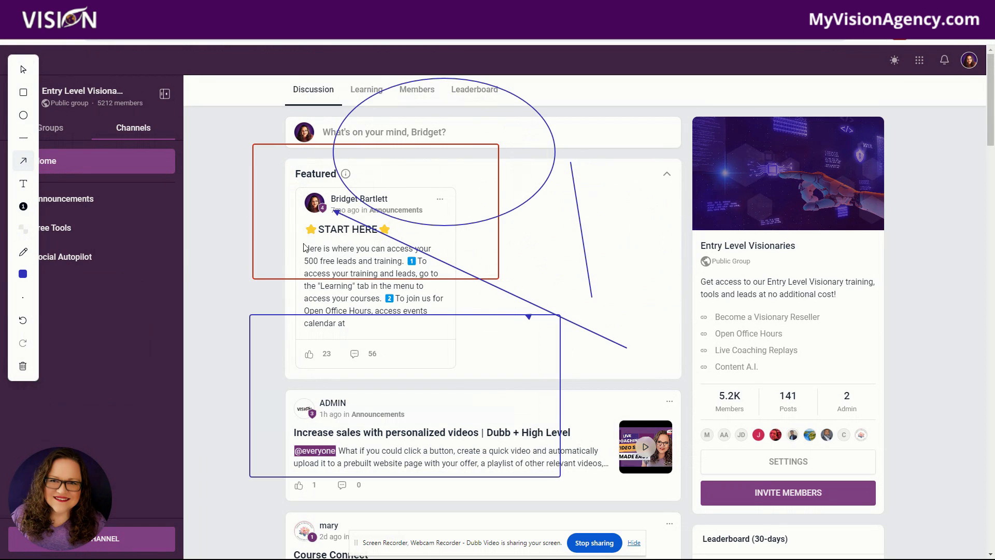
Step: Add the text annotation "Click here to access your bonuses" beside the Featured post
left_click(25, 188)
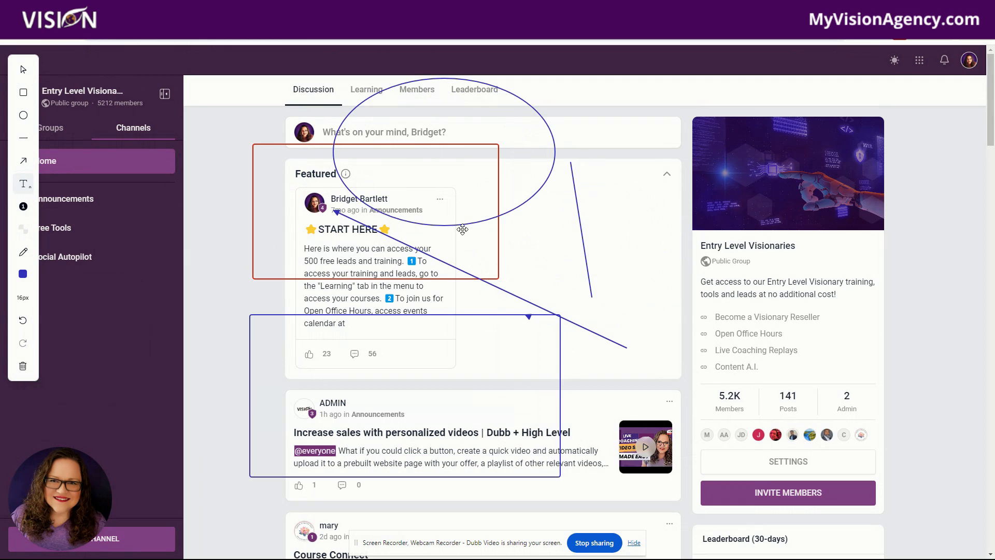
left_click(510, 243)
type("Click here")
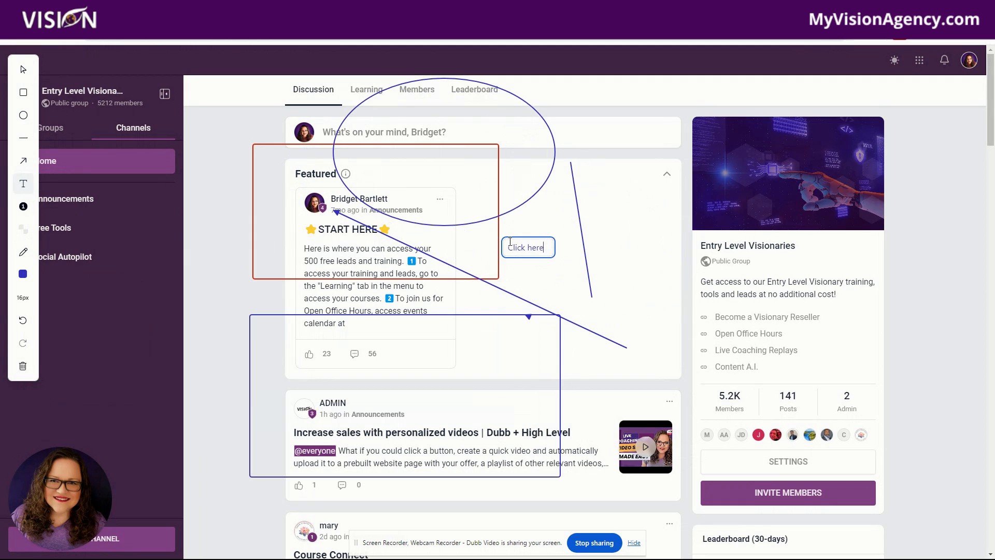
type(" to access your bonuses")
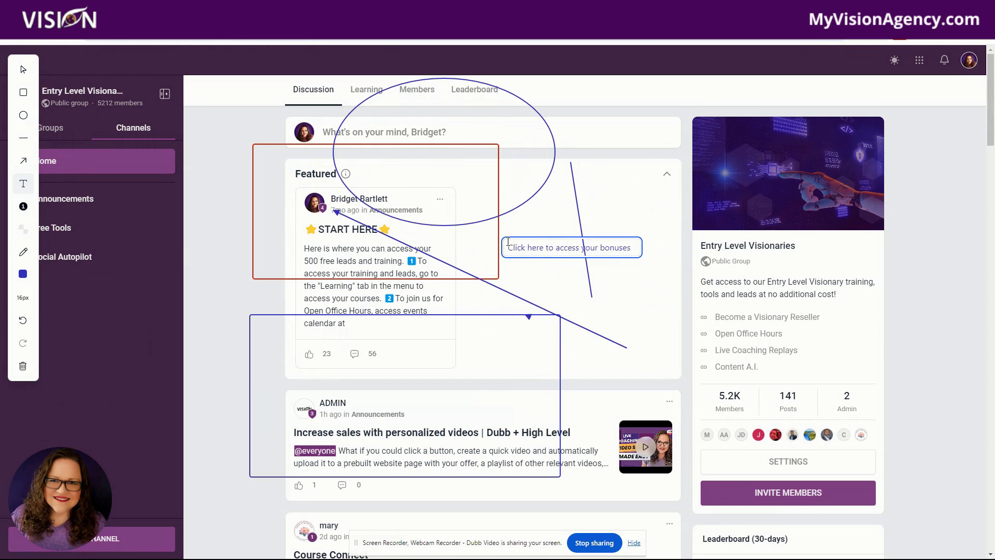
left_click(531, 279)
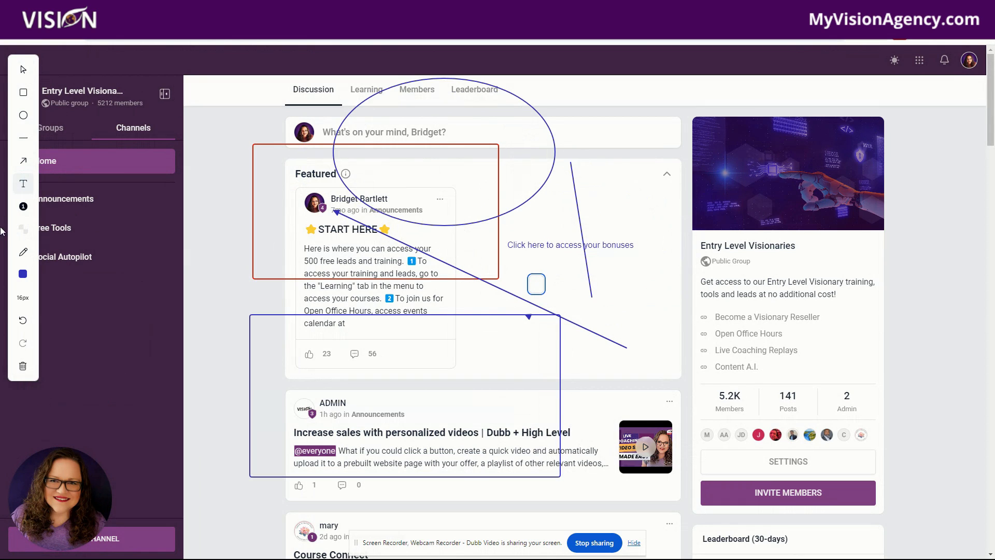
Step: Place numbered markers 1 to 4 on Featured, Live Coaching Replays, Content A.I. and the ADMIN post
left_click(23, 206)
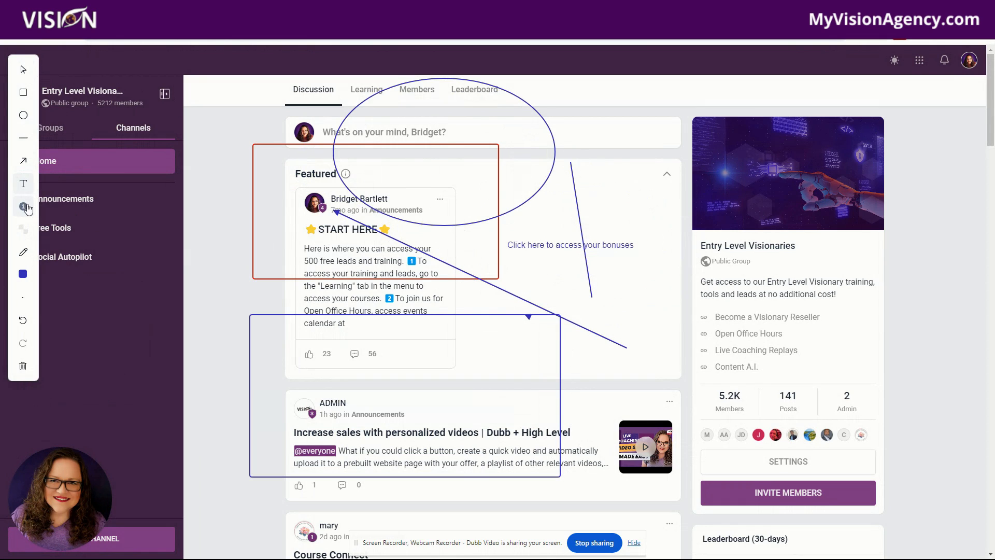
left_click(314, 182)
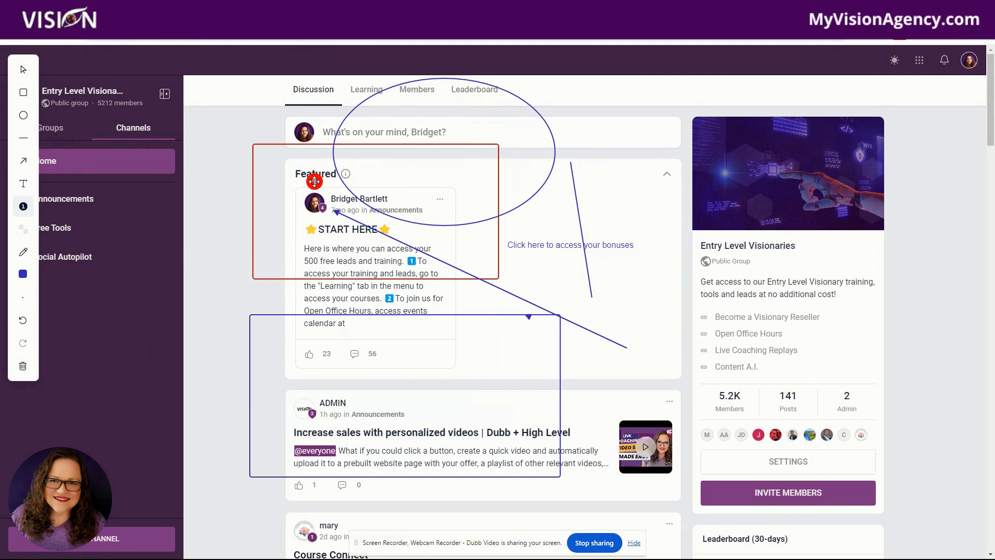
left_click(807, 352)
left_click(765, 365)
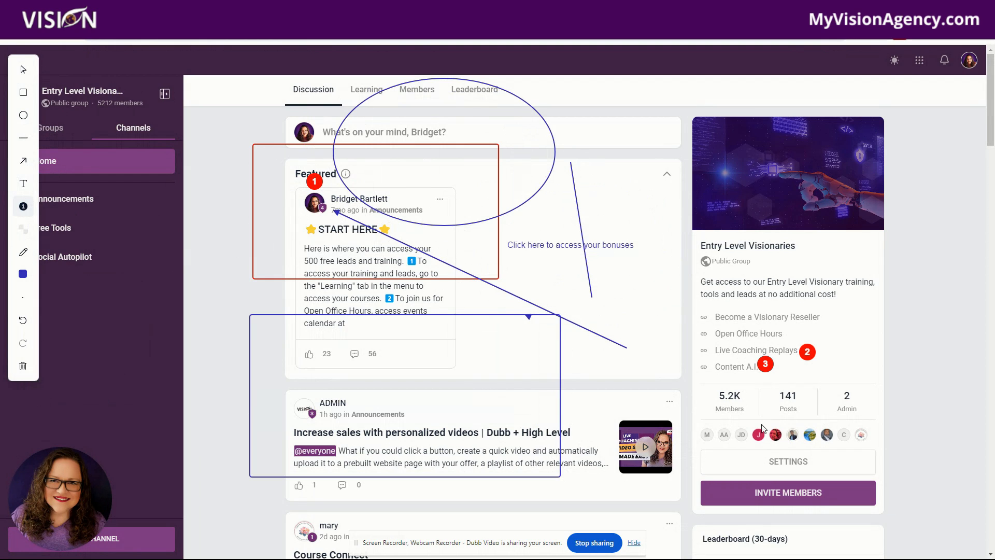
left_click(625, 399)
Step: Blur the "Become a Visionary Reseller" line in the group sidebar
left_click(23, 229)
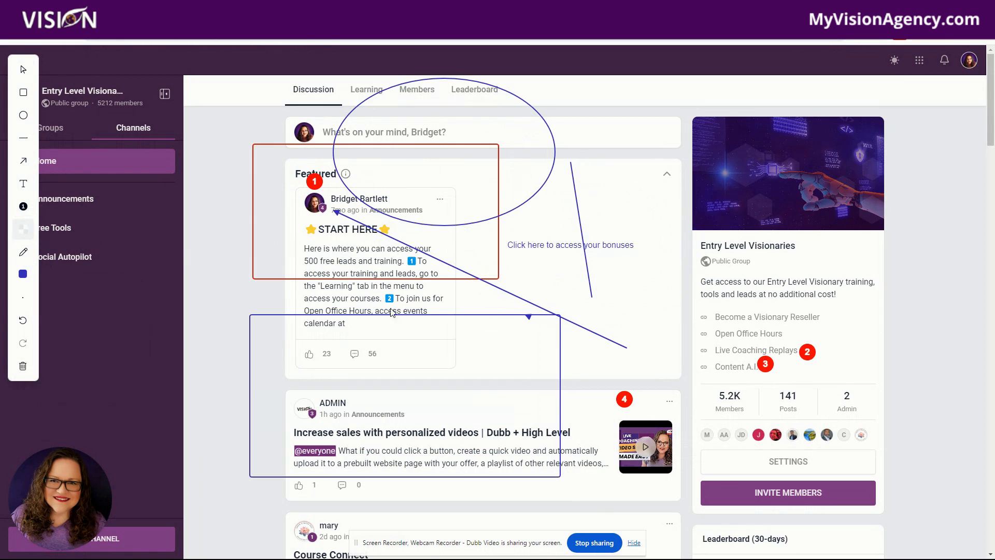
left_click_drag(695, 306, 857, 316)
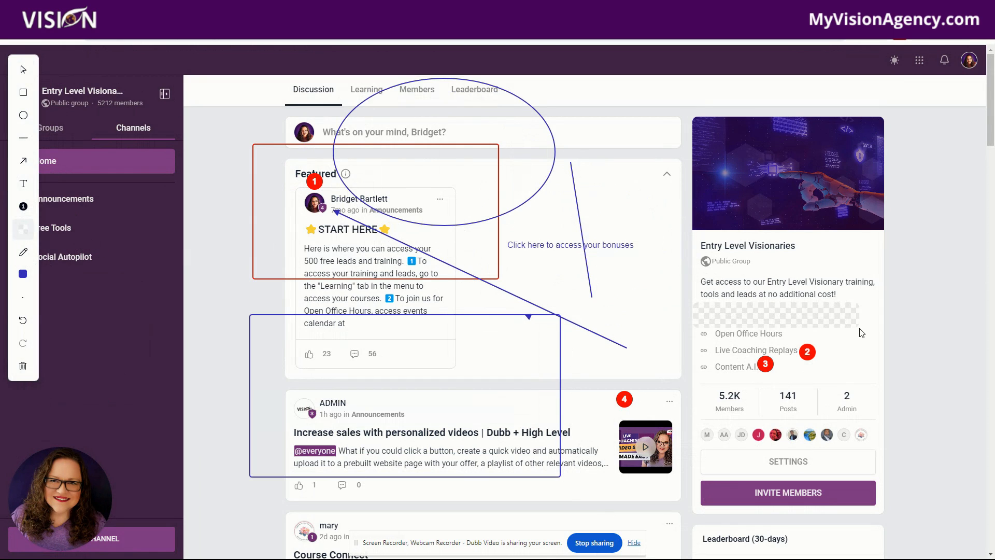
Step: Scribble a freehand pen drawing beside the Entry Level Visionaries banner
left_click(23, 252)
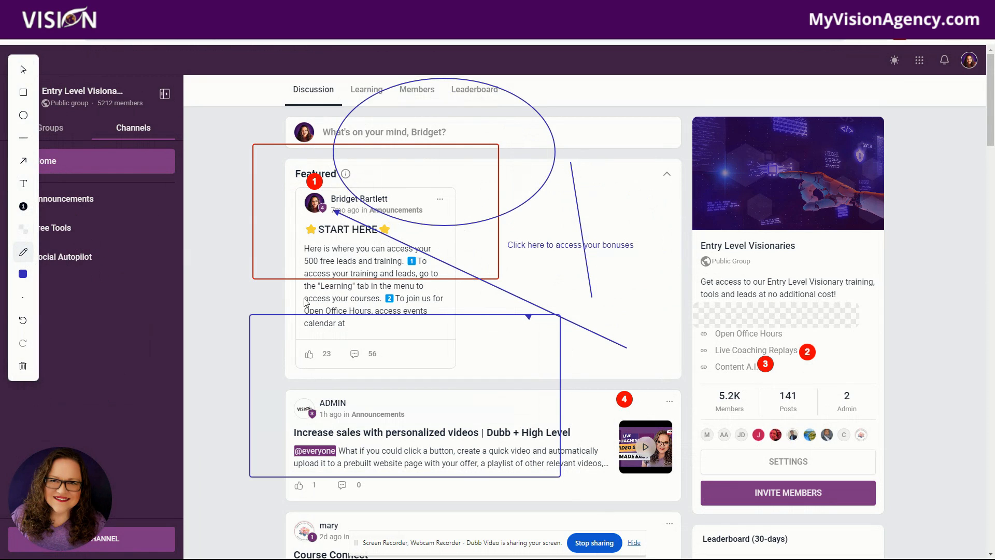
mouse_move(597, 206)
left_mouse_down()
mouse_move(615, 249)
mouse_move(633, 209)
mouse_move(639, 266)
mouse_move(689, 215)
mouse_move(738, 265)
left_mouse_up()
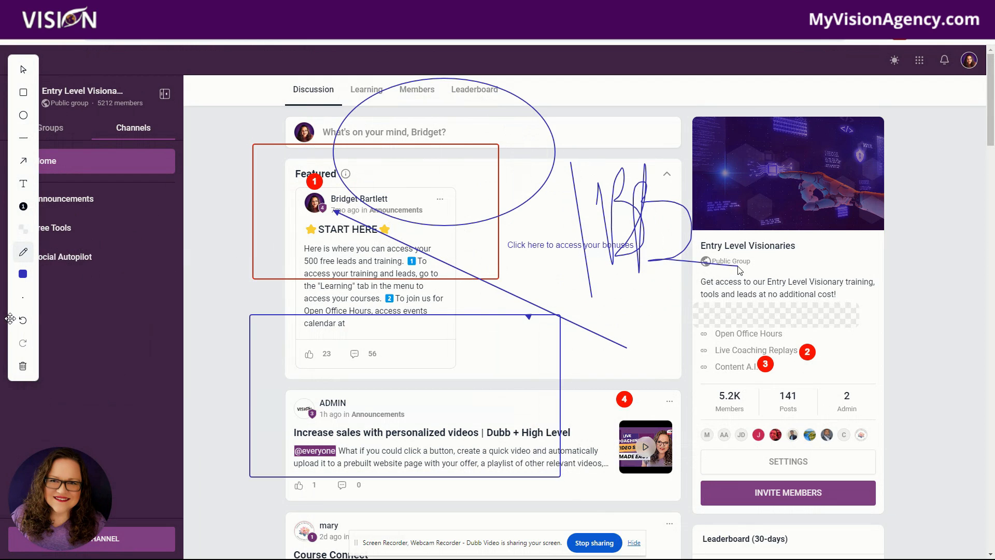
Step: Set the pen to the thickest stroke and draw a freehand loop over the ADMIN post
left_click(23, 274)
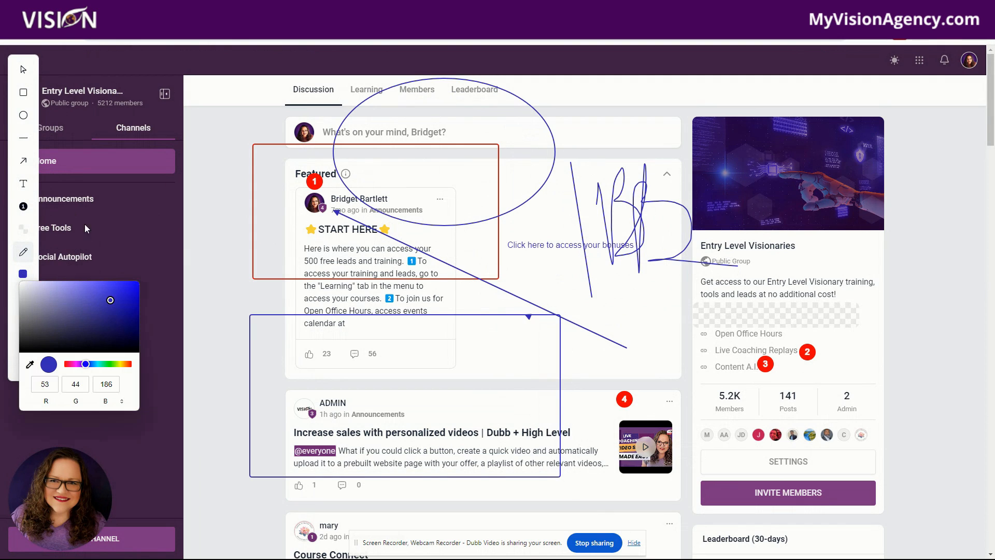
left_click(23, 274)
left_click(17, 295)
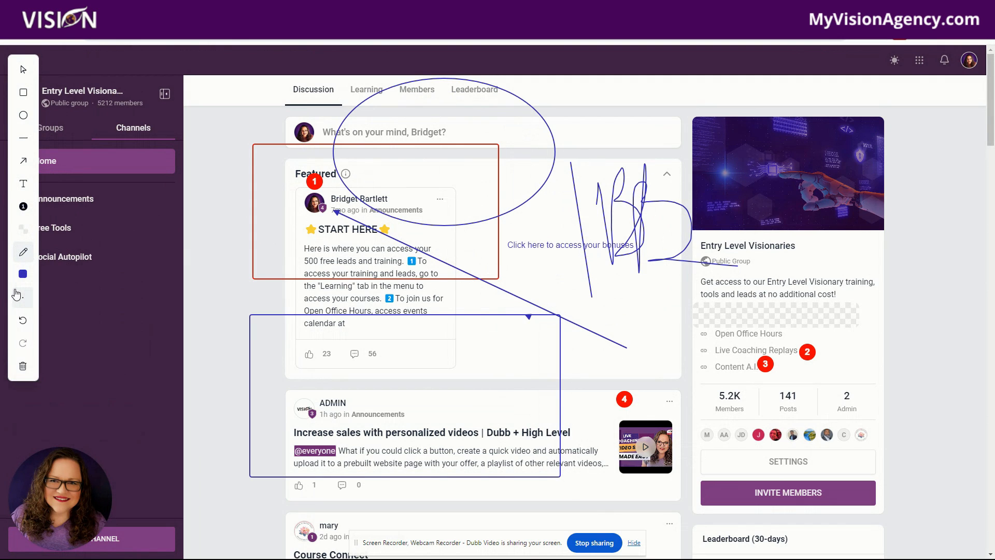
left_click(84, 300)
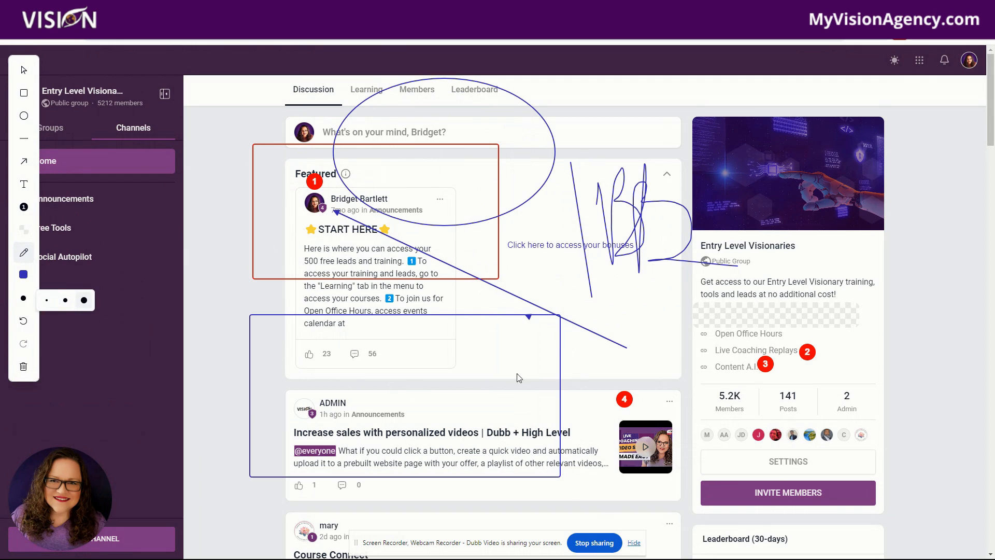
mouse_move(521, 363)
left_mouse_down()
mouse_move(446, 443)
mouse_move(487, 319)
left_mouse_up()
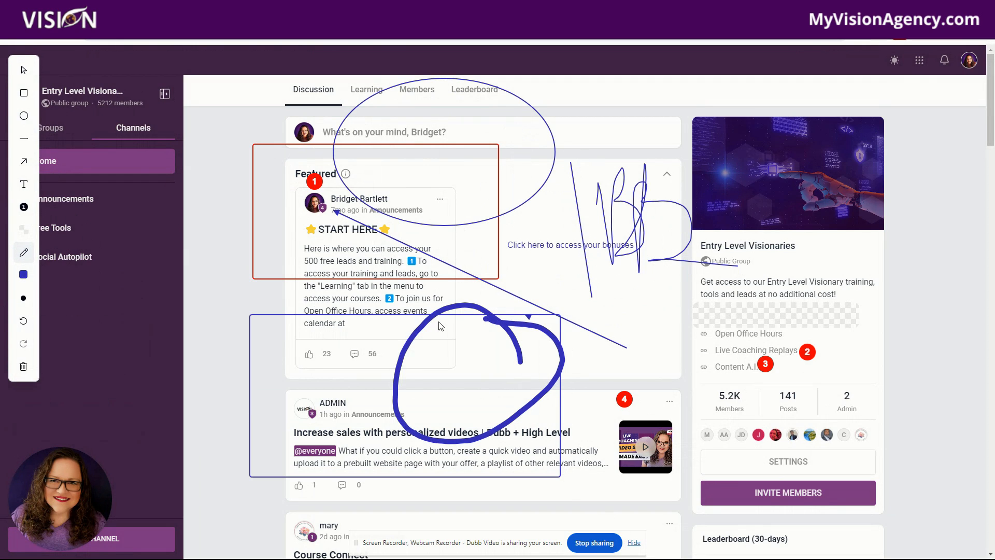
Step: Undo and redo the last stroke, then clear all annotations
left_click(23, 321)
left_click(23, 344)
left_click(23, 367)
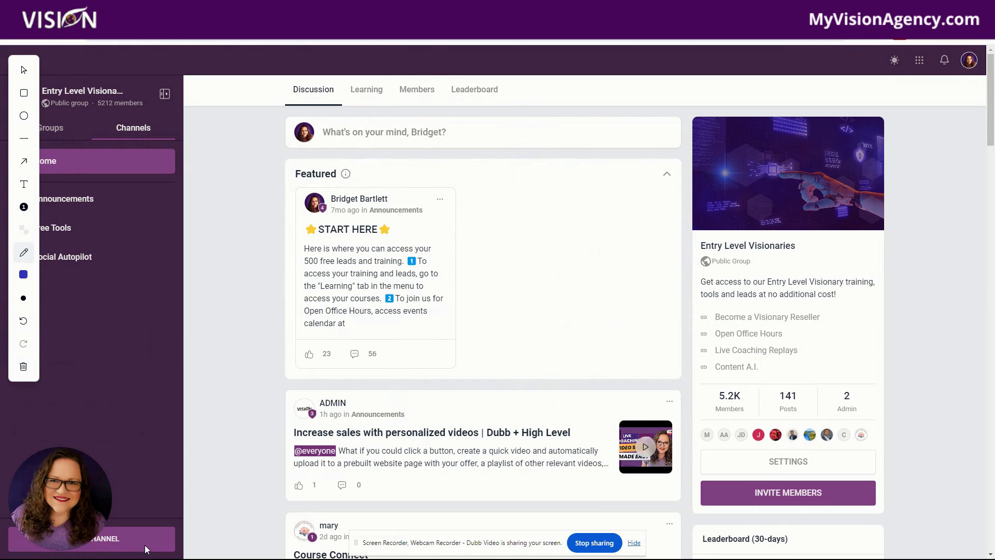
mouse_move(82, 523)
Step: Finish the screen recording and open the Videos library
left_click(901, 43)
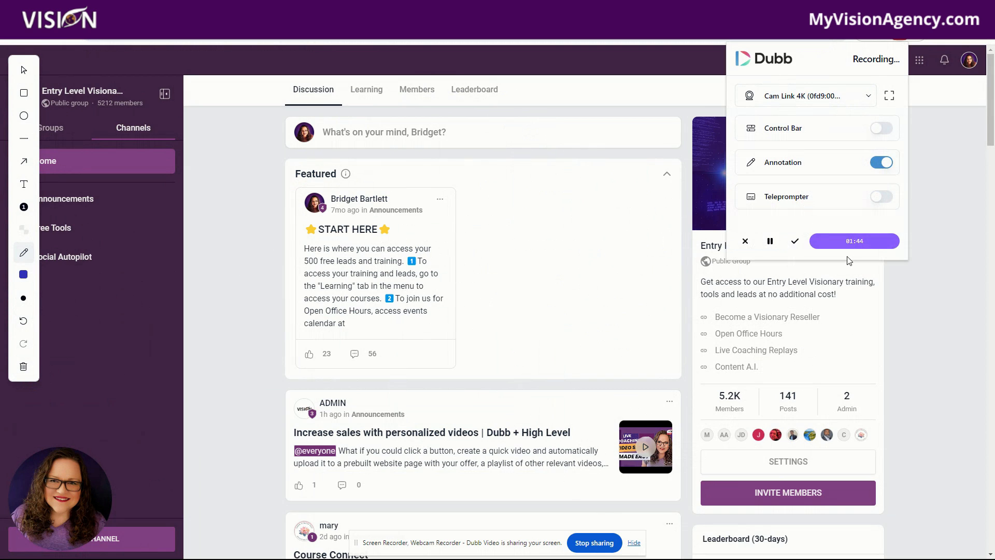
left_click(795, 242)
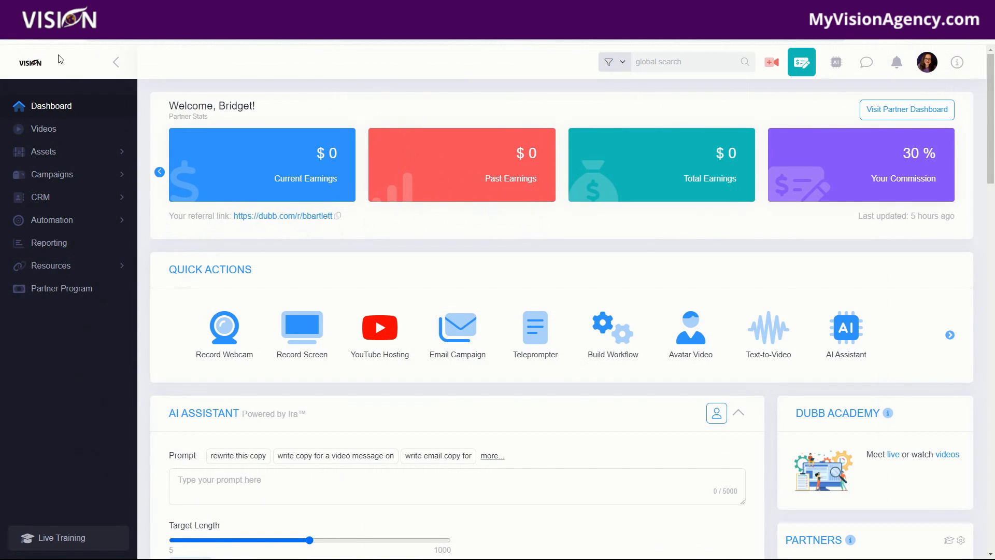
left_click(51, 130)
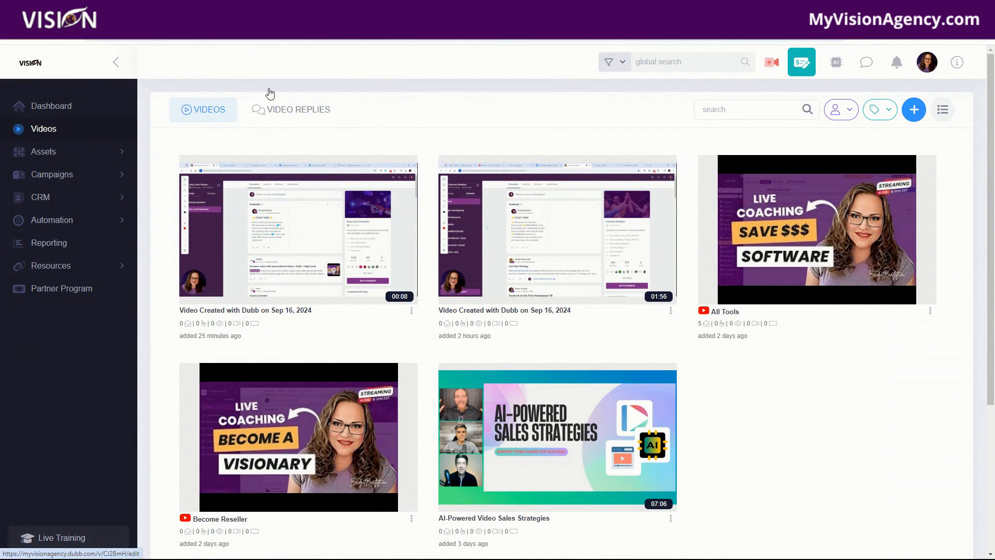
Step: Copy the newest video's share content and paste it into a new incognito window
left_click(903, 38)
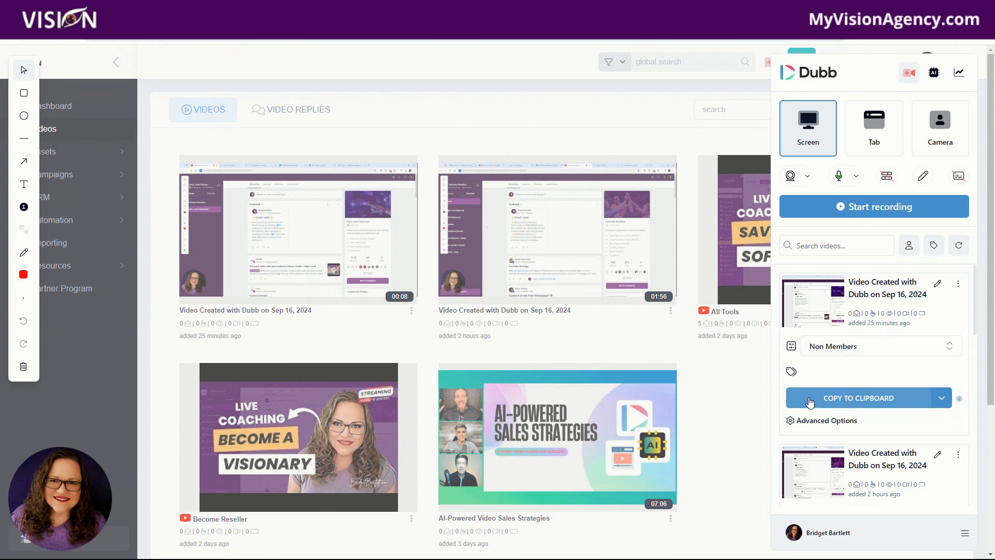
left_click(860, 399)
left_click(880, 332)
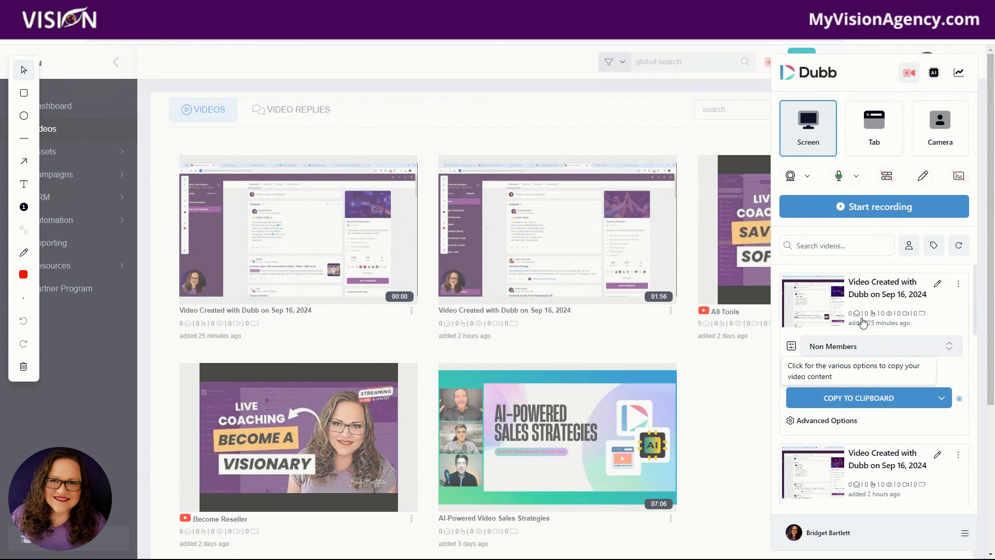
left_click(985, 38)
left_click(839, 82)
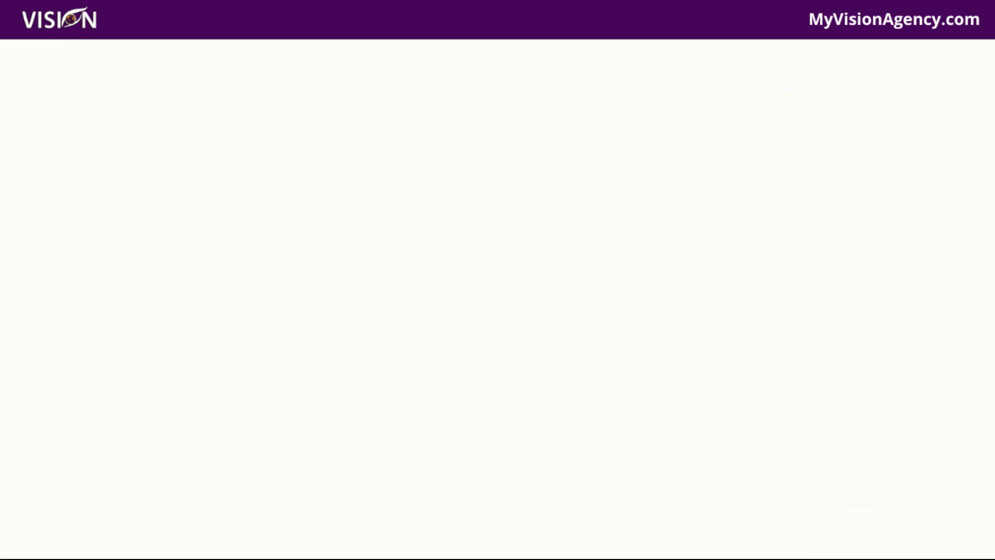
key("ctrl+v")
key("Return")
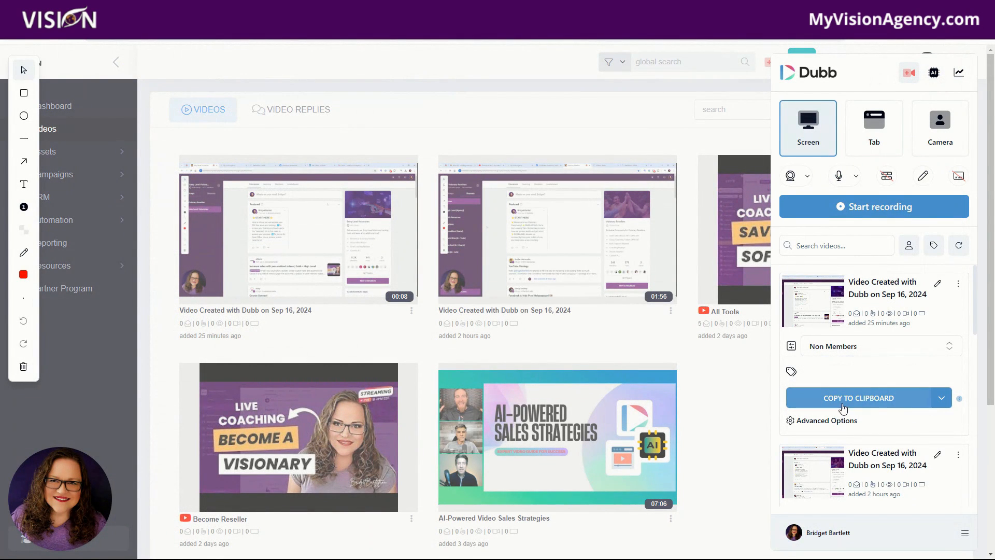
Step: Copy the newest video's short URL and open it in a new incognito window
left_click(941, 400)
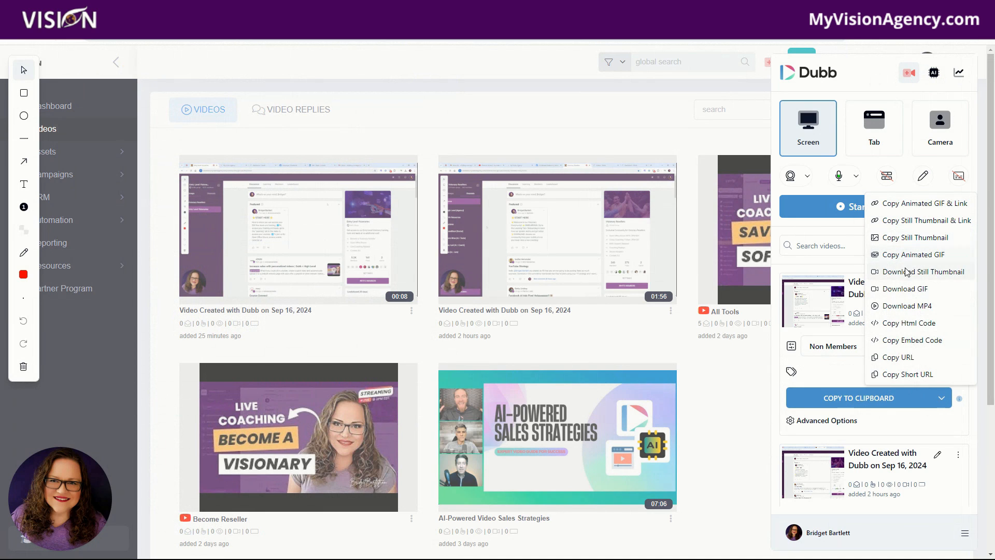
left_click(906, 374)
key("alt+f")
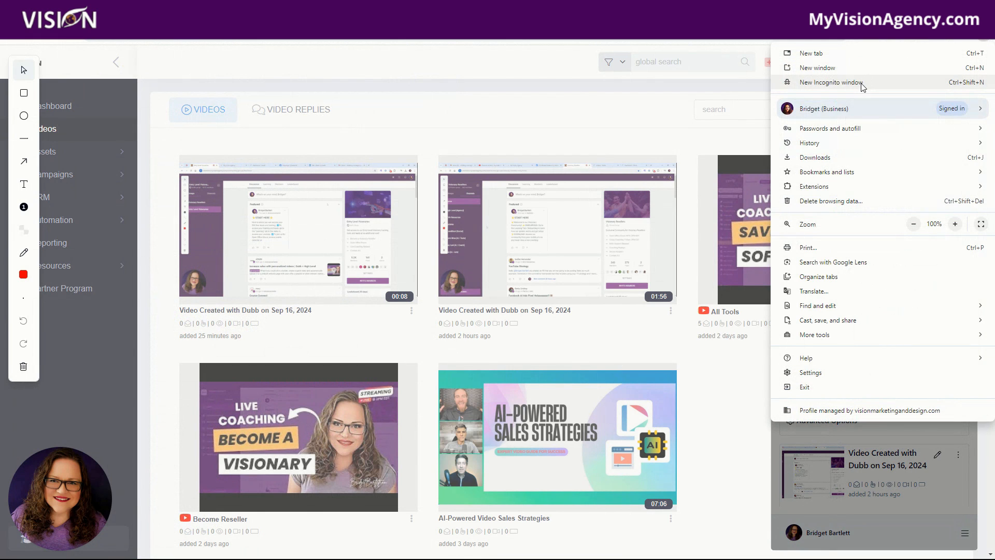
left_click(831, 82)
key("ctrl+v")
key("Return")
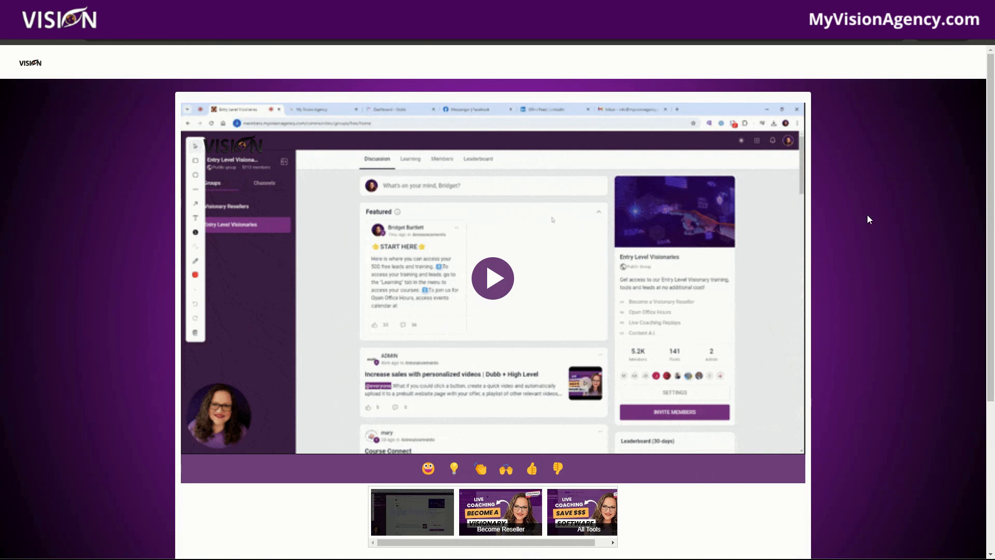
Step: Scroll through the shared video page, including its related-videos carousel and call-to-action buttons
scroll(873, 237, "down", 2)
scroll(440, 313, "up", 1)
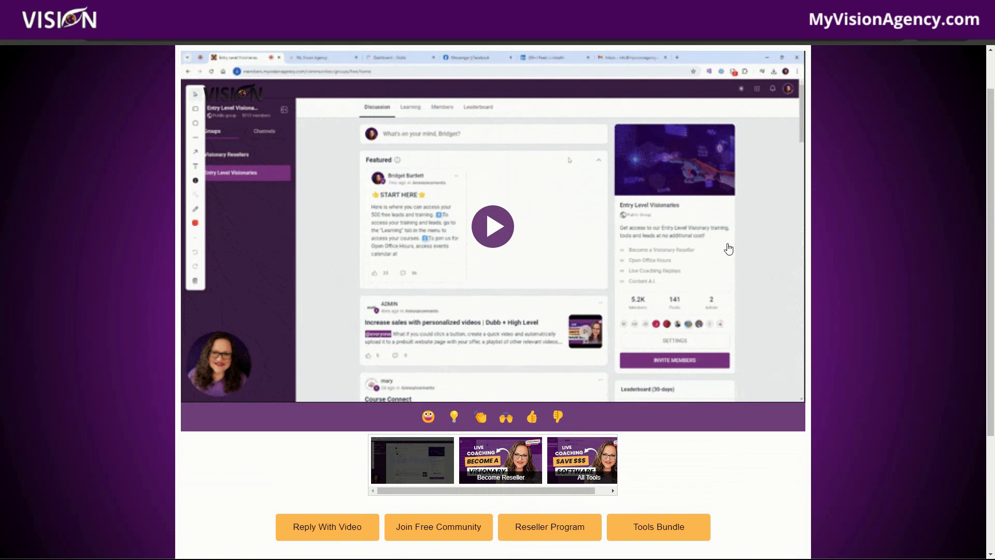
scroll(907, 293, "up", 1)
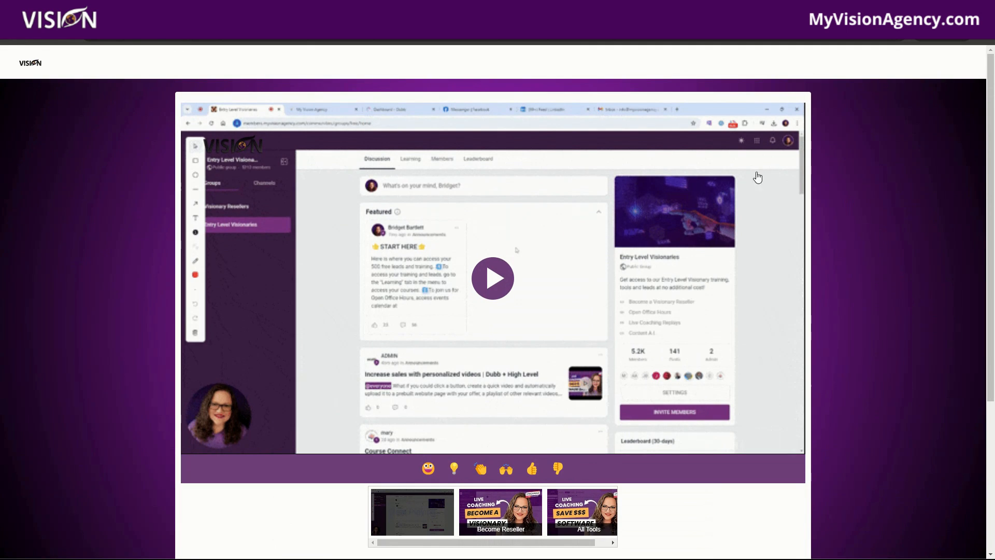
scroll(790, 396, "down", 3)
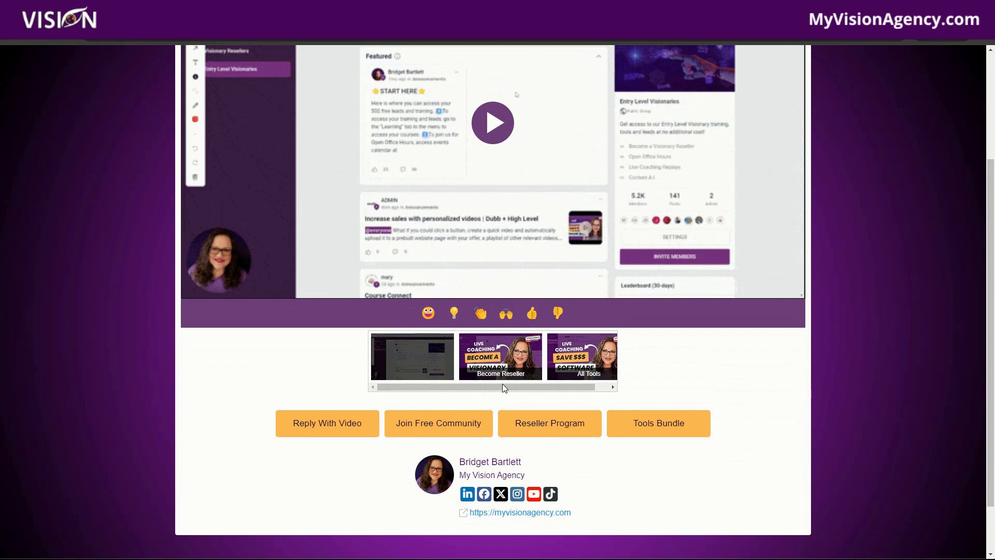
left_click_drag(504, 388, 517, 388)
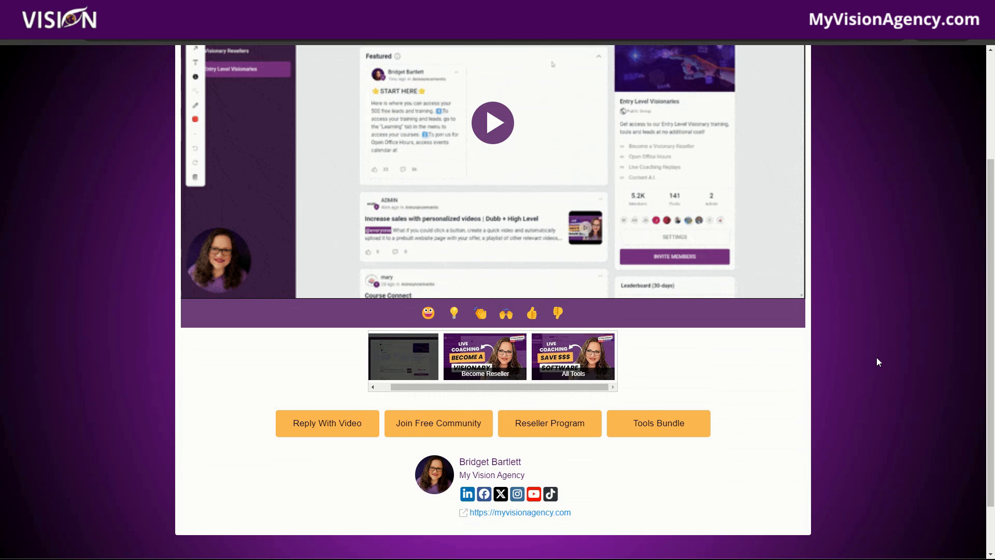
scroll(876, 361, "up", 1)
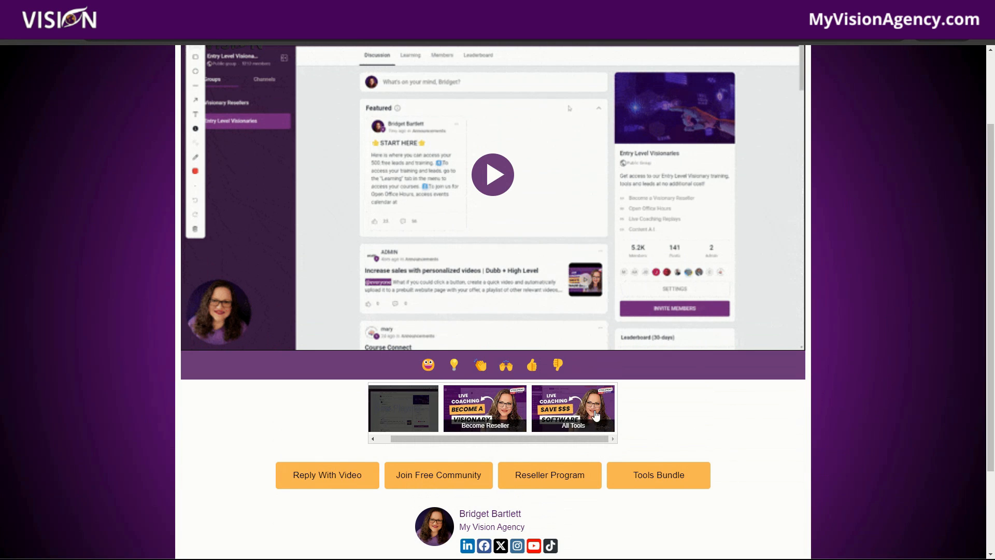
scroll(842, 436, "up", 2)
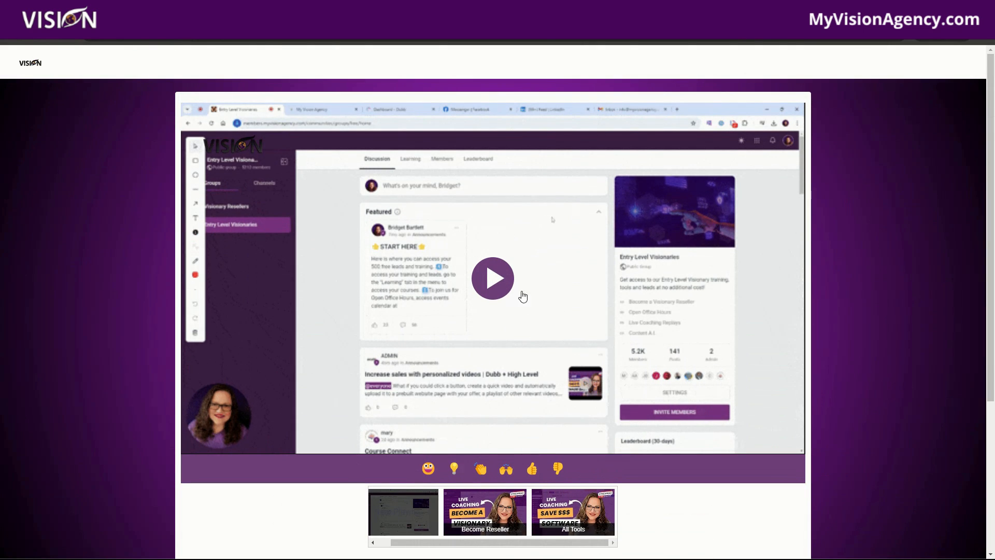
scroll(845, 440, "down", 1)
scroll(846, 439, "down", 2)
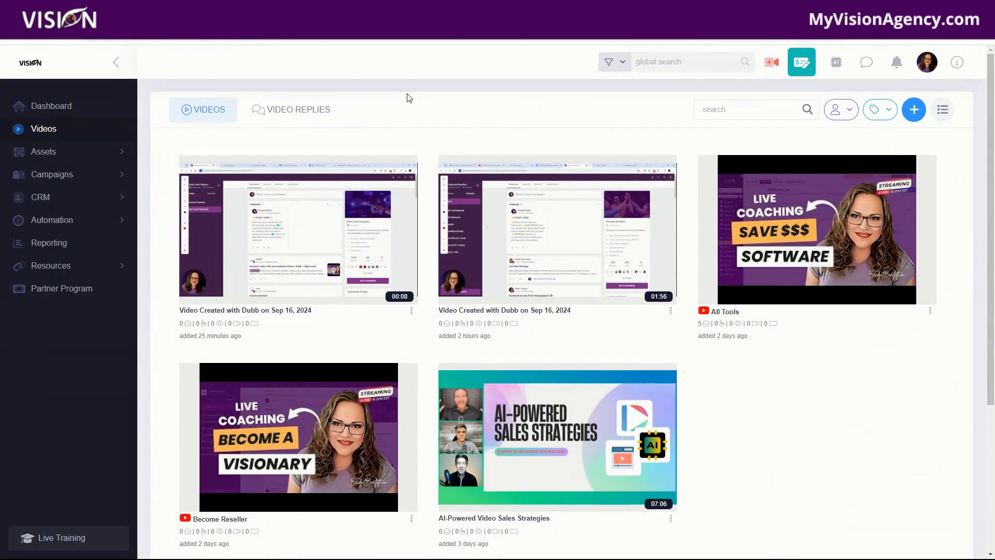
Step: Browse the Video Replies tab, then open the newest recording's details and view its YouTube publishing options
left_click(285, 110)
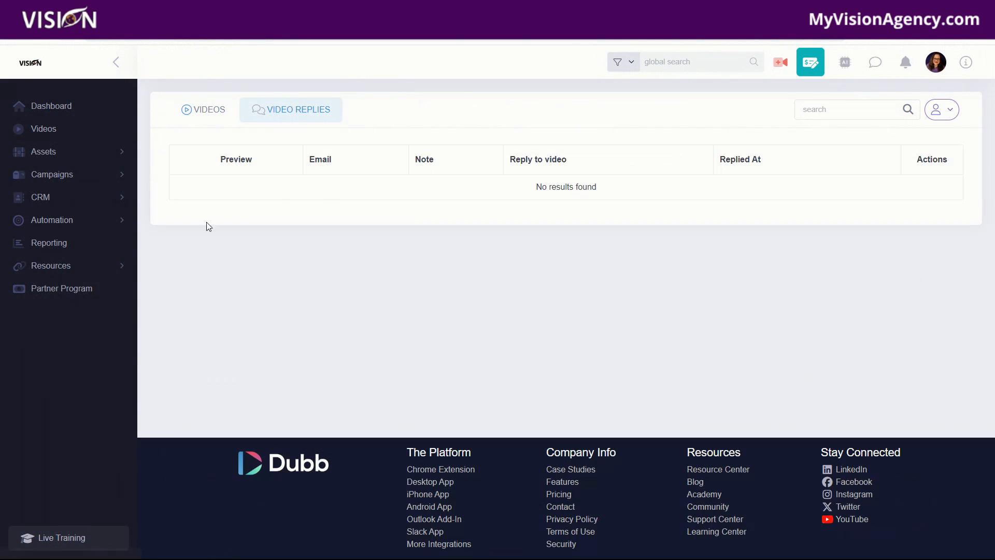
left_click(203, 110)
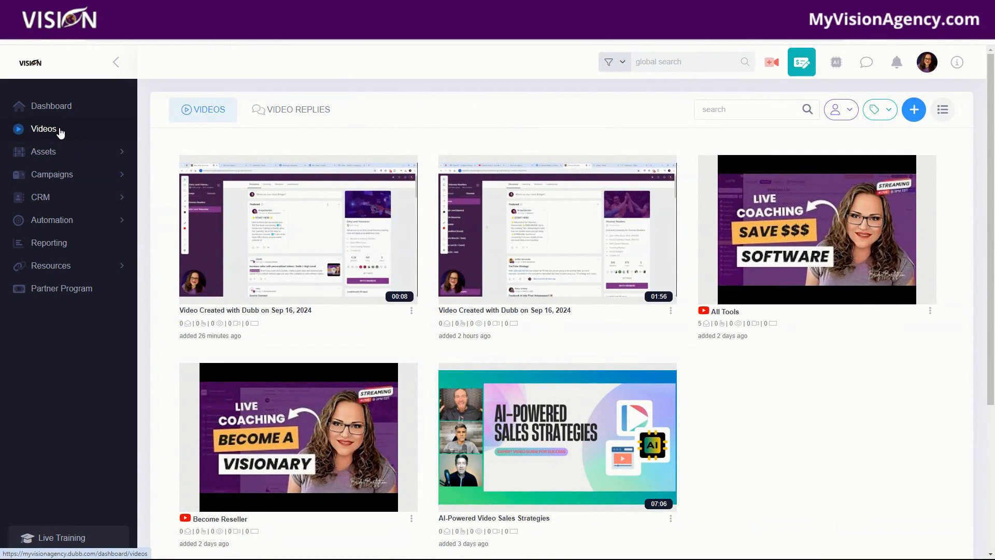
left_click(286, 269)
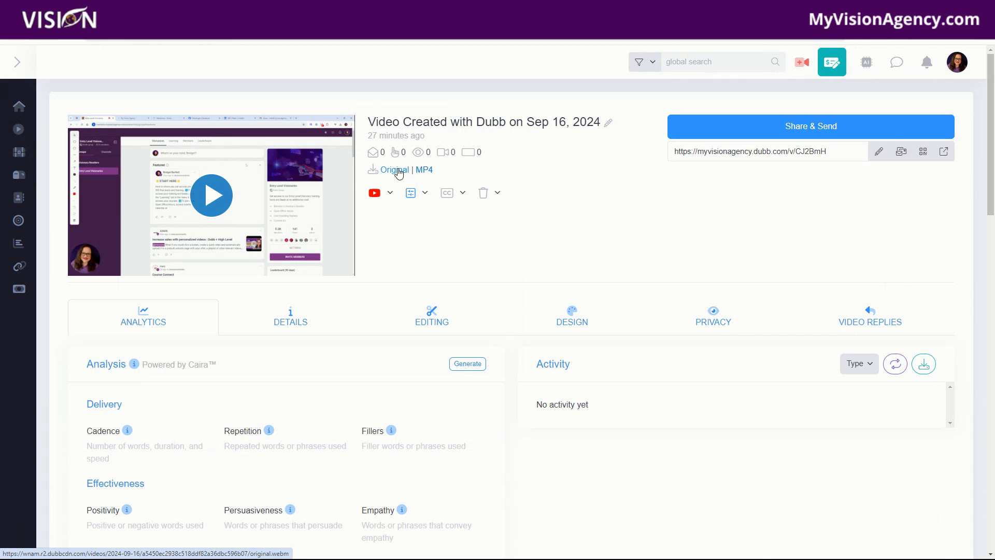
left_click(390, 192)
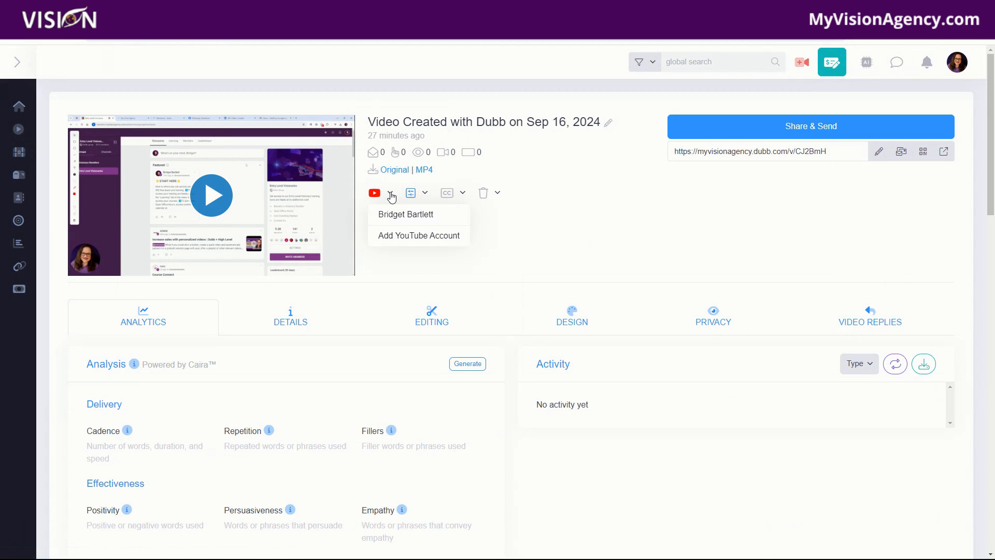
left_click(489, 175)
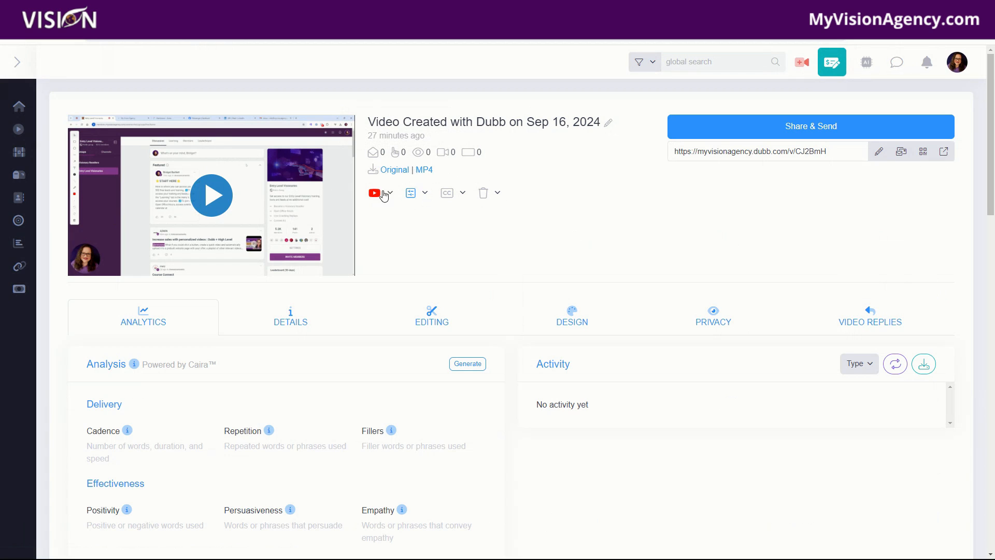
Step: Apply the Dubb video preset to the newest recording and return to the Videos list
left_click(424, 196)
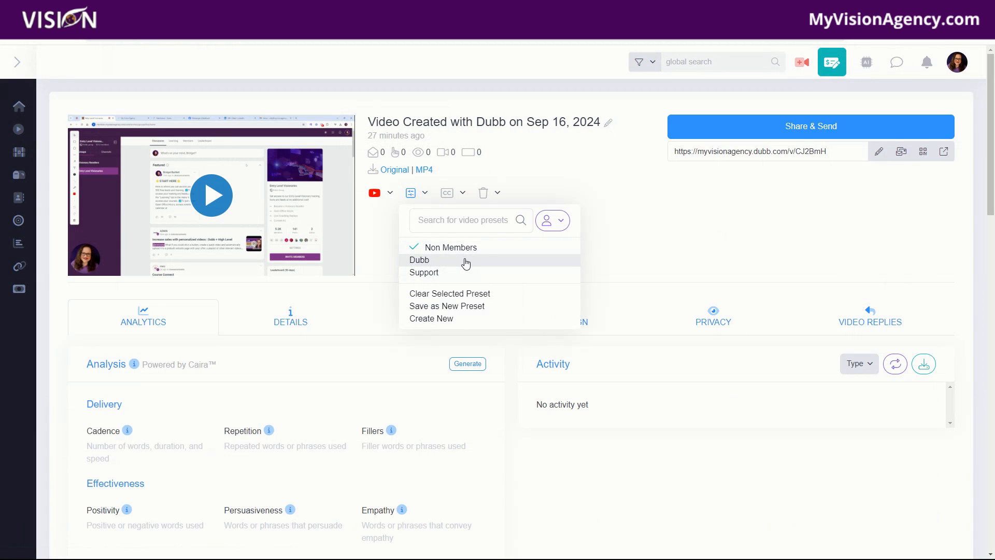
left_click(424, 264)
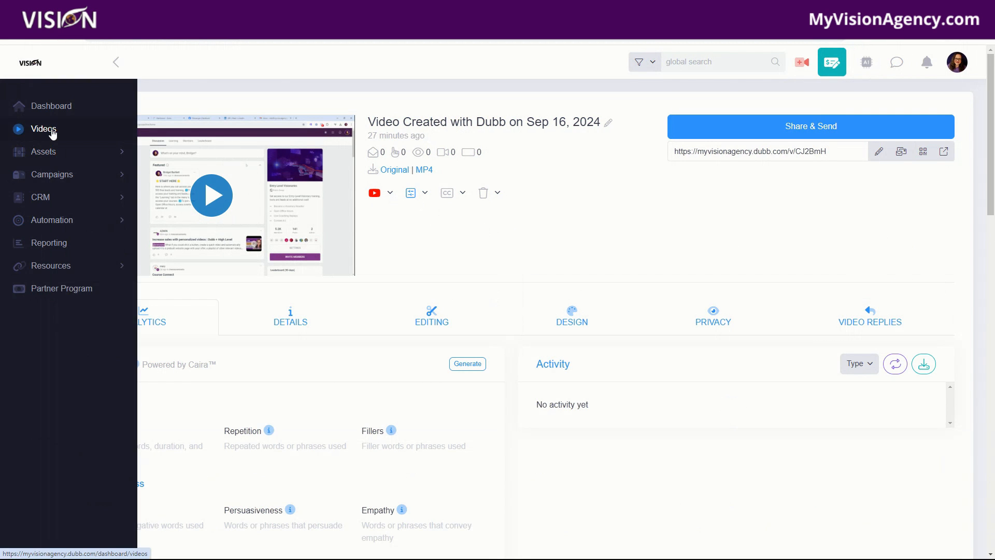
left_click(20, 132)
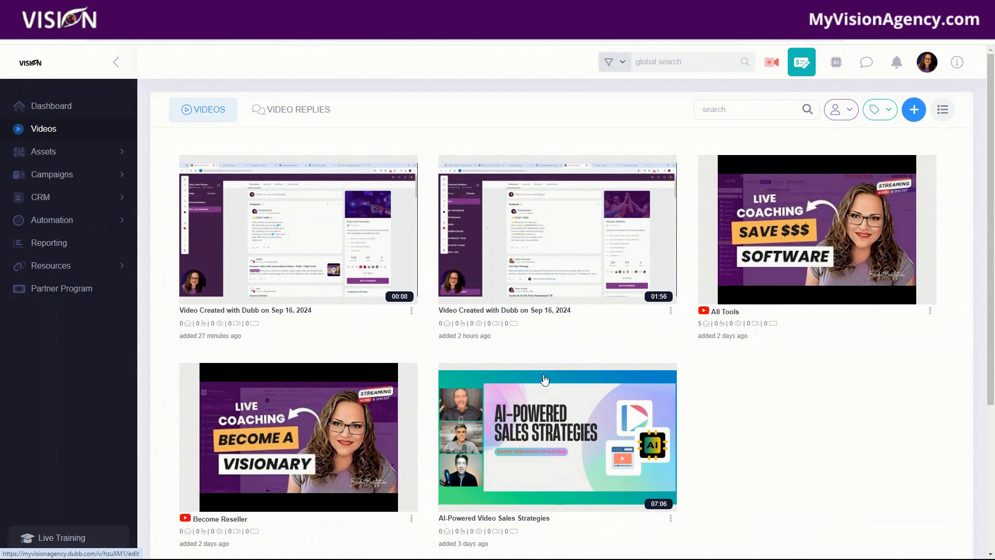
Step: Open the AI-Powered Video Sales Strategies video and apply the Dubb preset to it
left_click(575, 378)
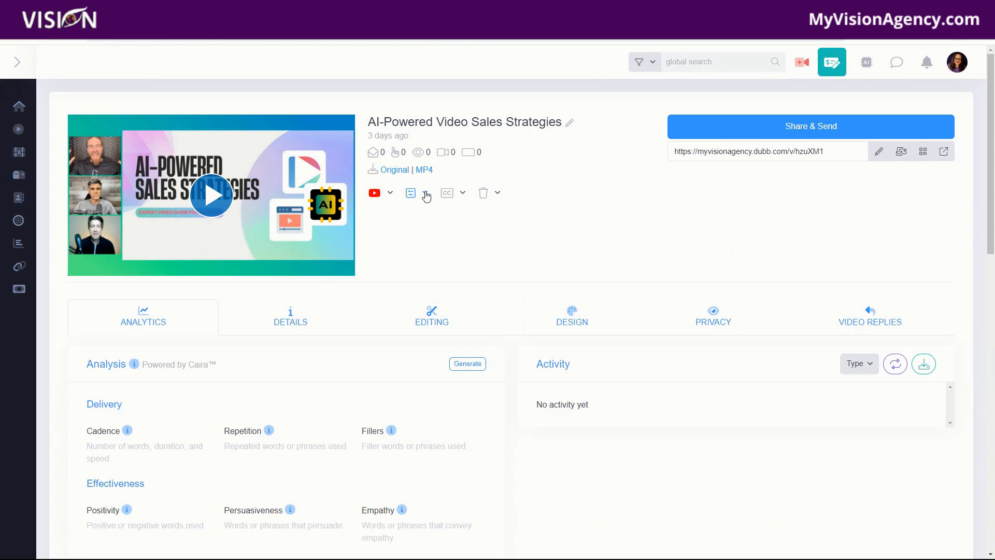
left_click(425, 196)
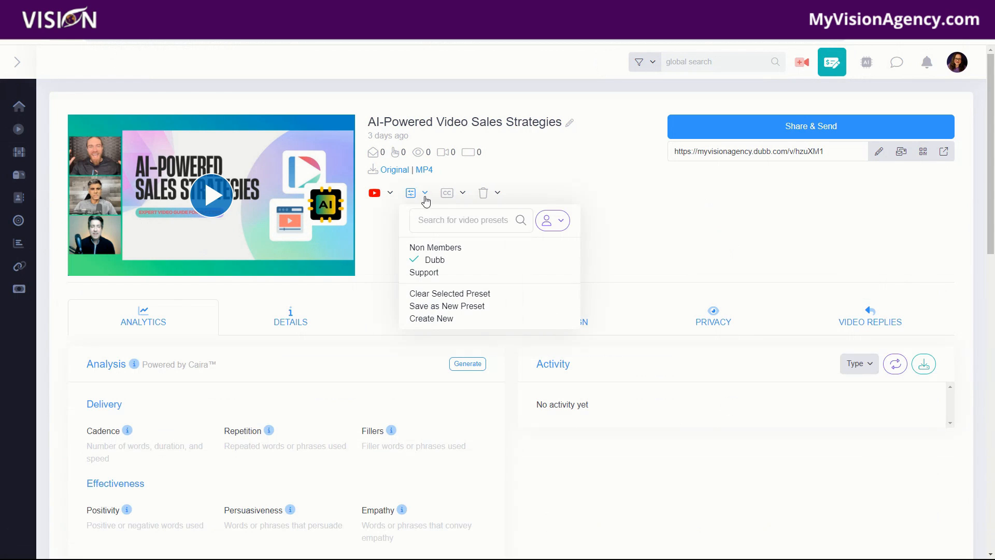
left_click(434, 261)
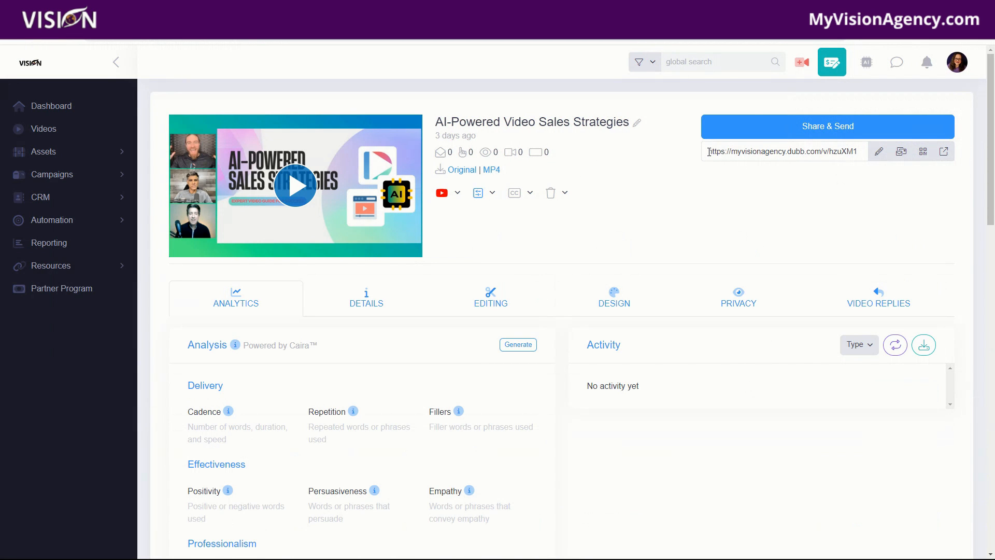
Step: Copy this video's share URL and open it in a new incognito window
left_click_drag(709, 152, 882, 170)
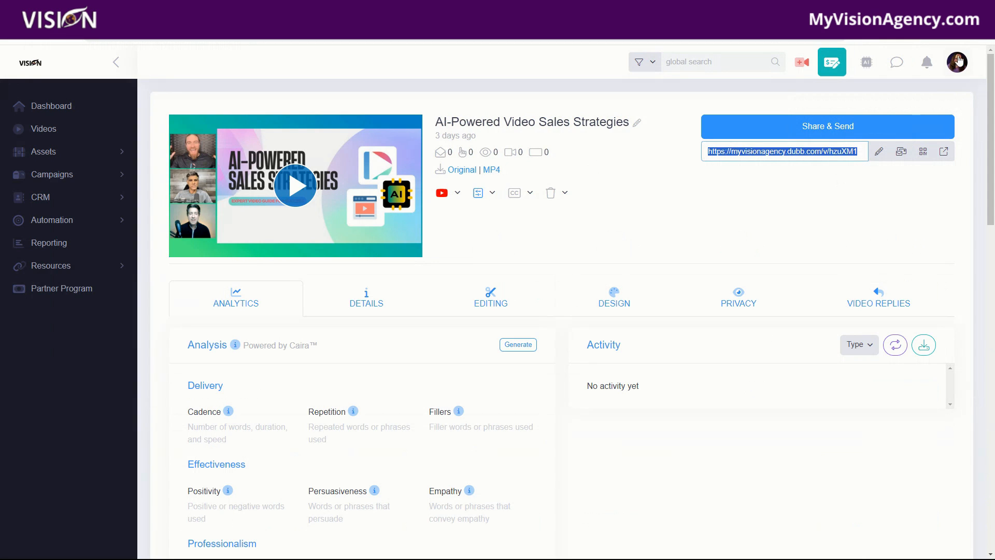
left_click(983, 39)
left_click(848, 83)
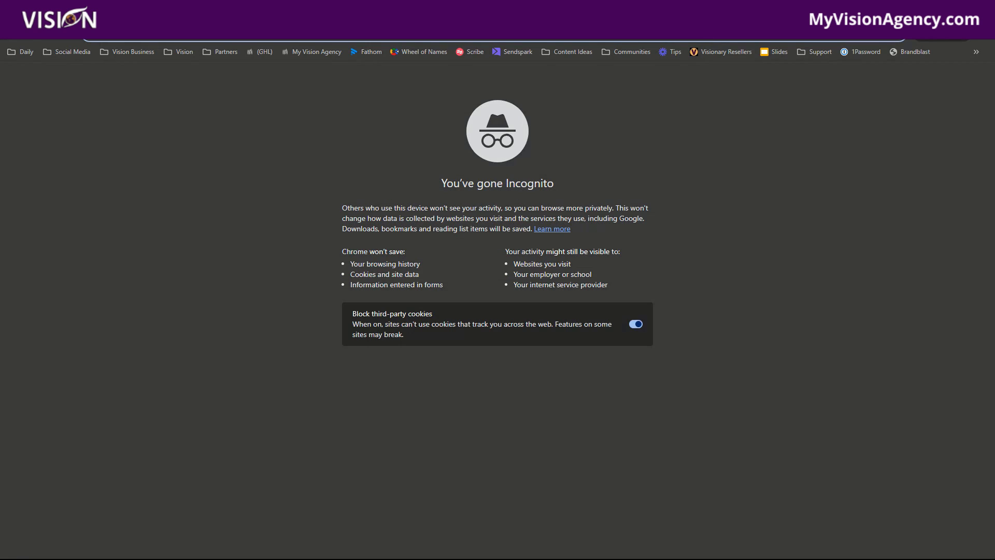
key("ctrl+v")
key("Return")
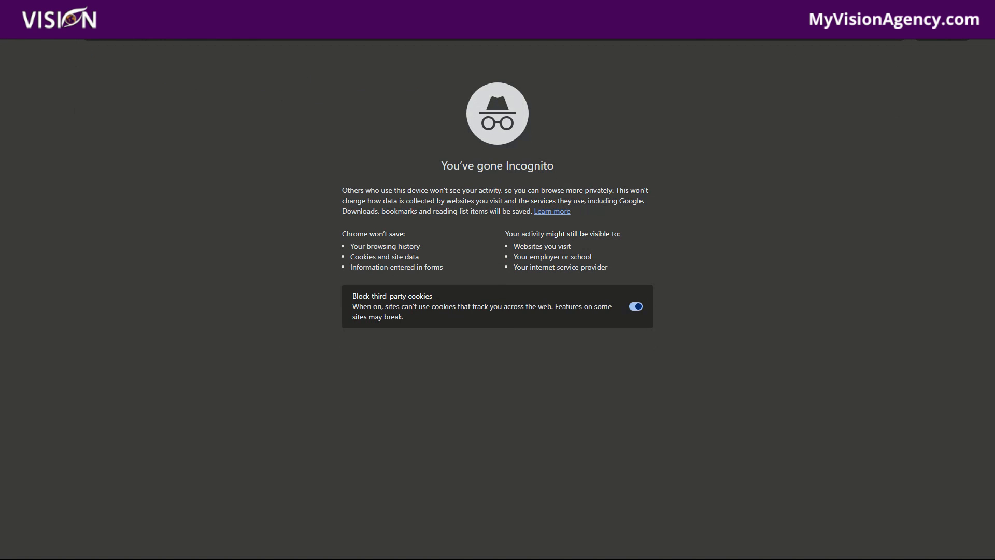
Step: Scroll through the shared video's landing page to review its buttons and footer
scroll(835, 425, "down", 2)
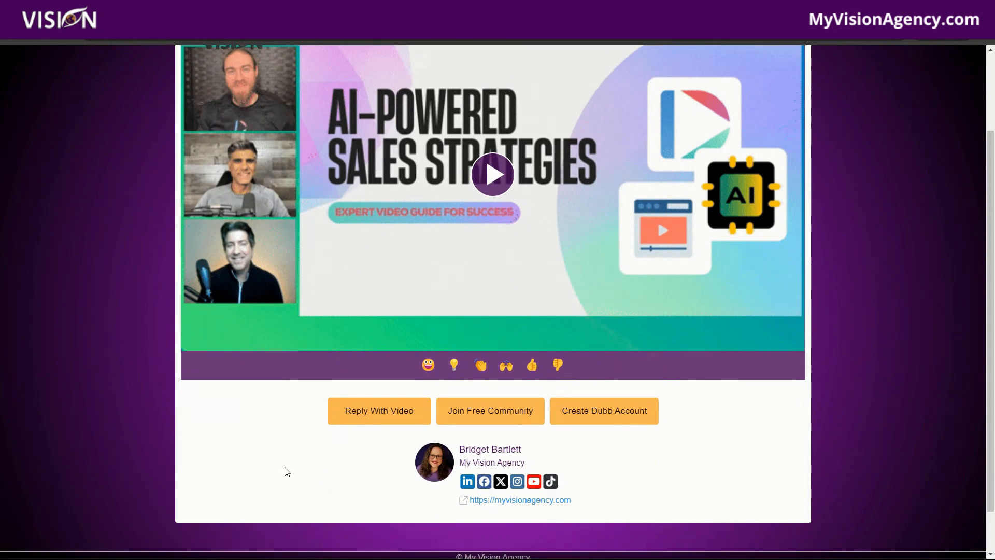
scroll(895, 402, "up", 1)
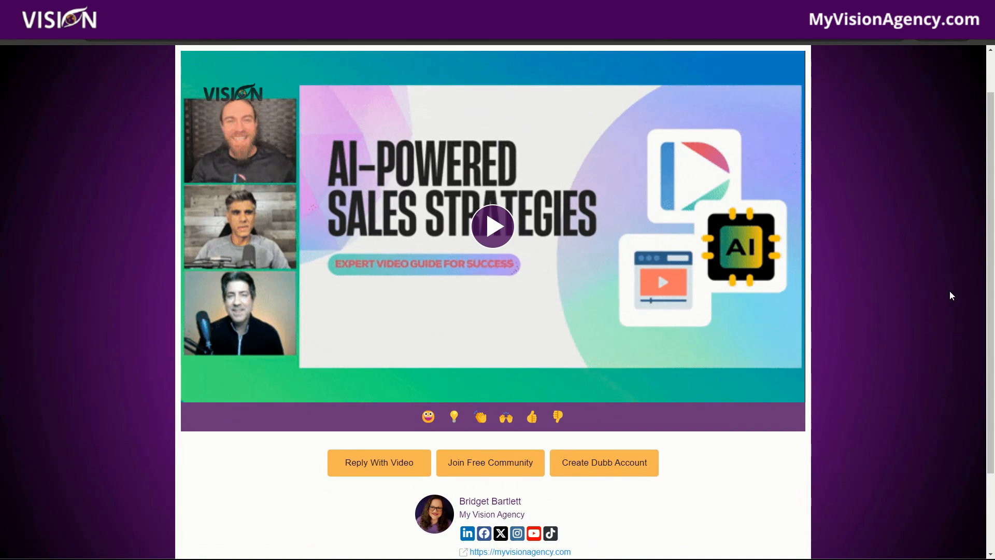
scroll(927, 363, "down", 2)
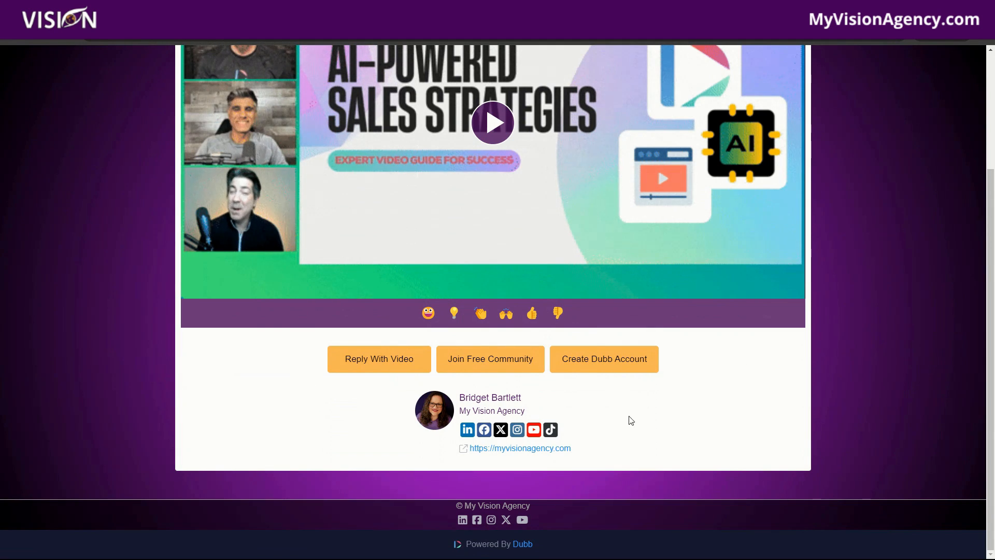
scroll(658, 420, "up", 1)
scroll(662, 422, "up", 1)
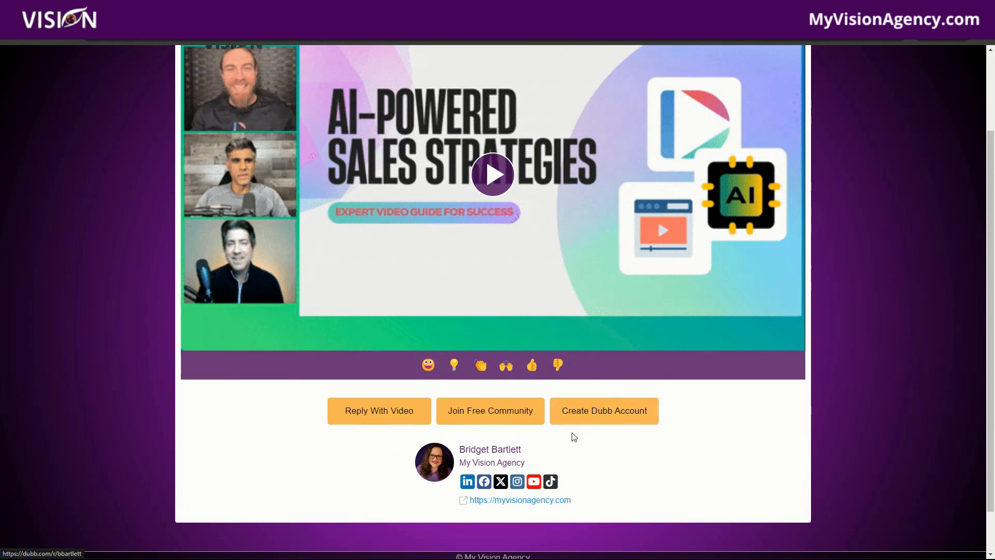
Step: Copy the newest video from the Dubb extension over the Messenger chat, and open Dubb from the LinkedIn message composer
scroll(796, 462, "up", 1)
scroll(797, 463, "up", 2)
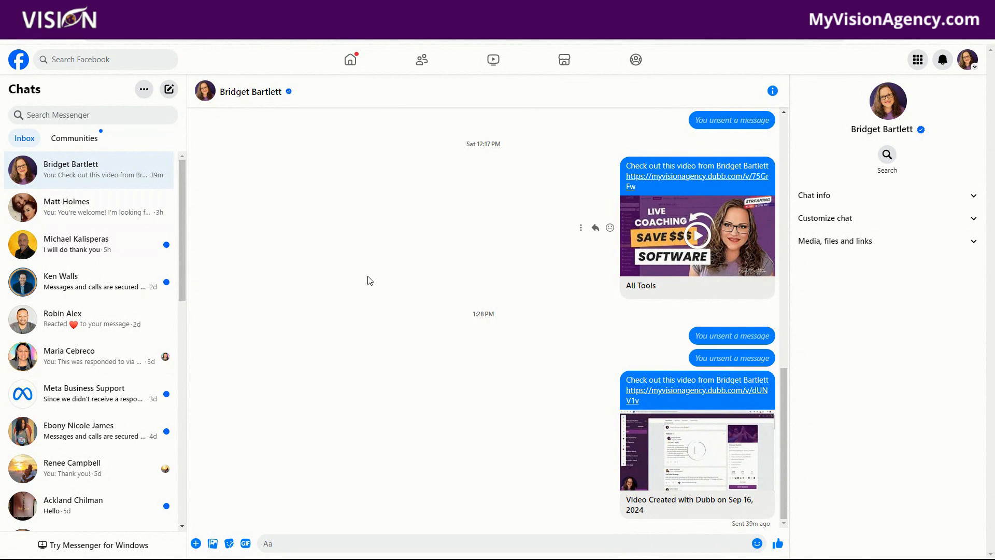
left_click(901, 38)
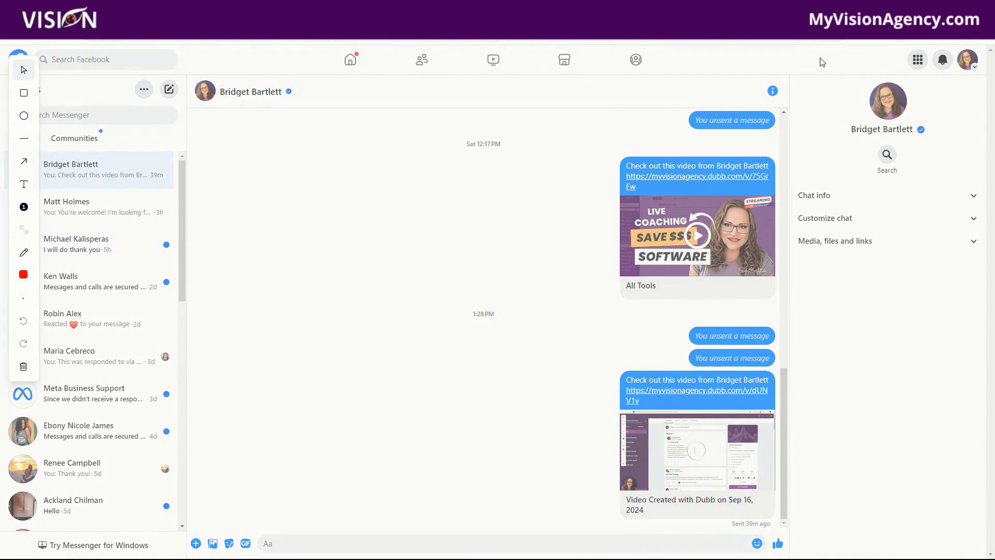
left_click(873, 381)
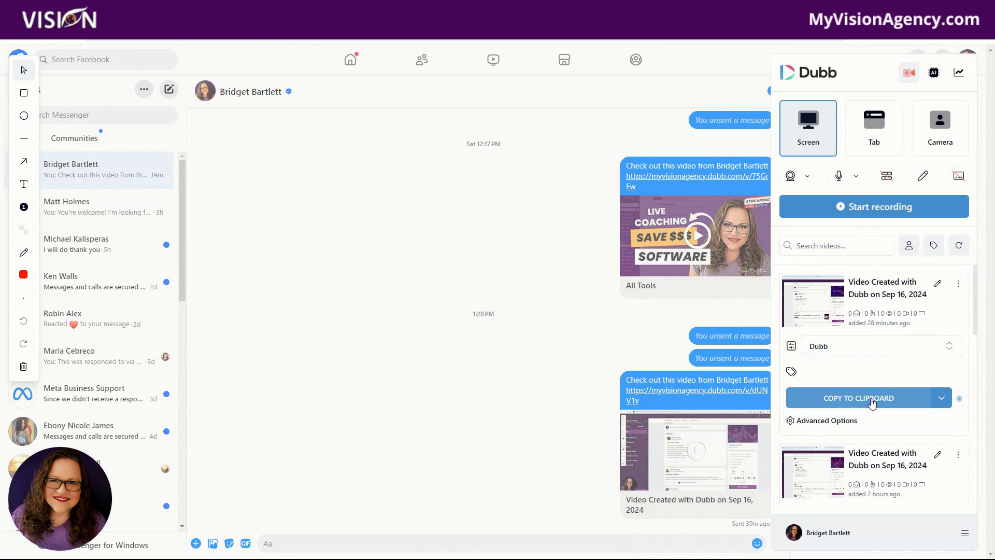
left_click(910, 407)
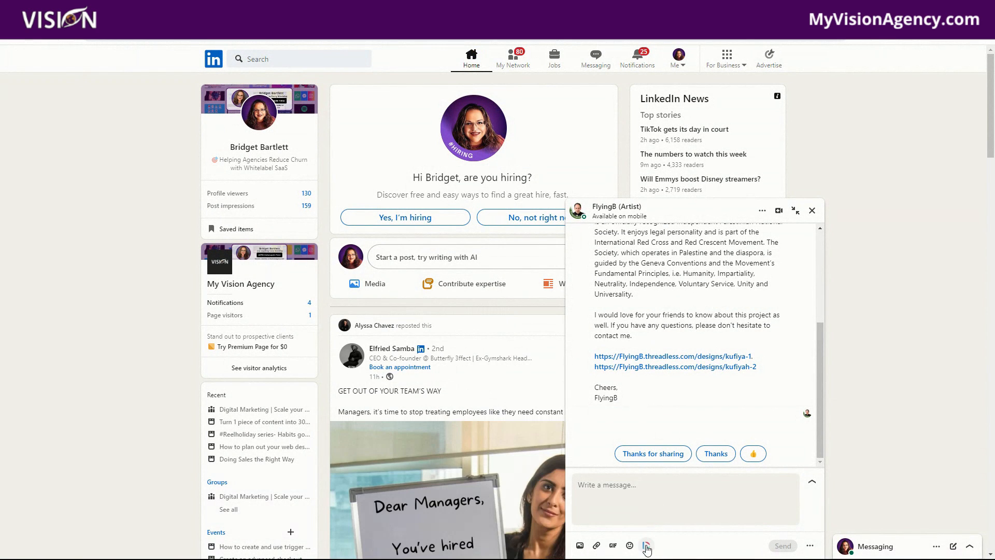
left_click(646, 545)
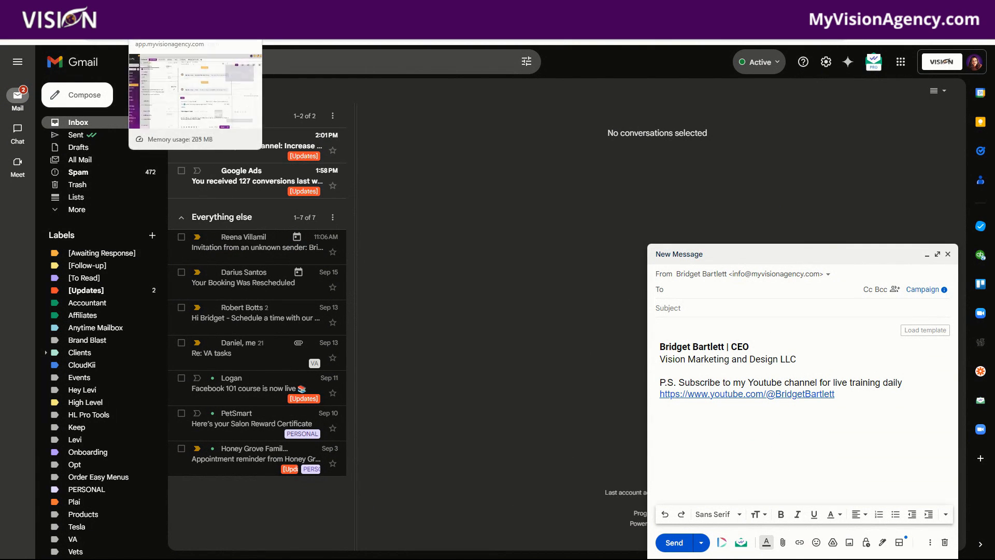
Step: Copy the newest video from the Dubb extension and paste it into the CRM contact's email body
left_click(165, 10)
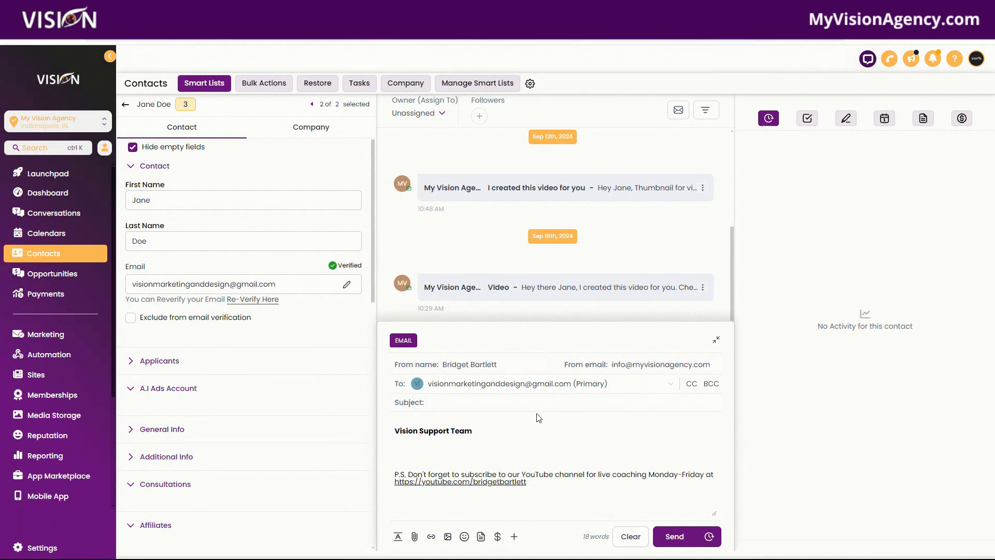
left_click(902, 39)
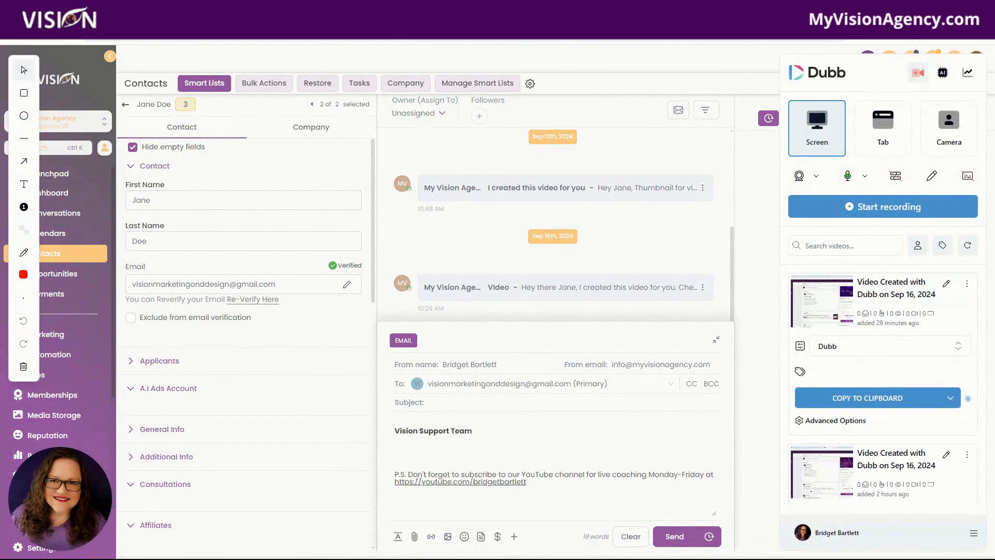
left_click(897, 399)
left_click(885, 331)
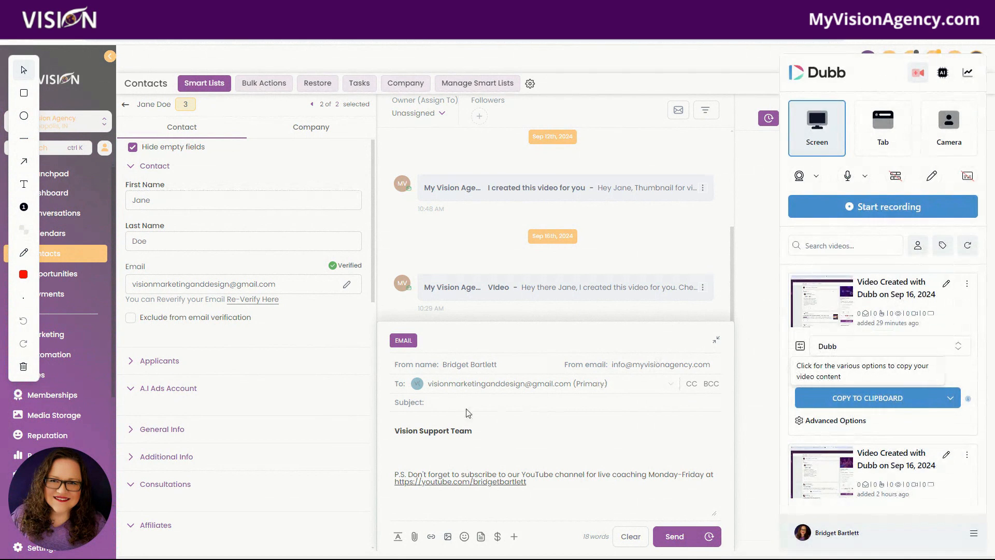
left_click(443, 420)
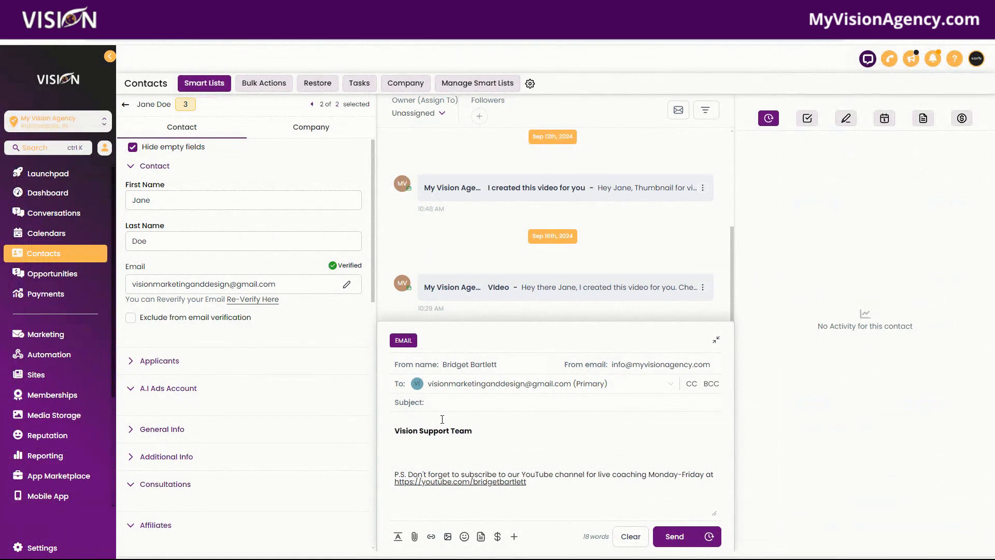
key("ctrl+v")
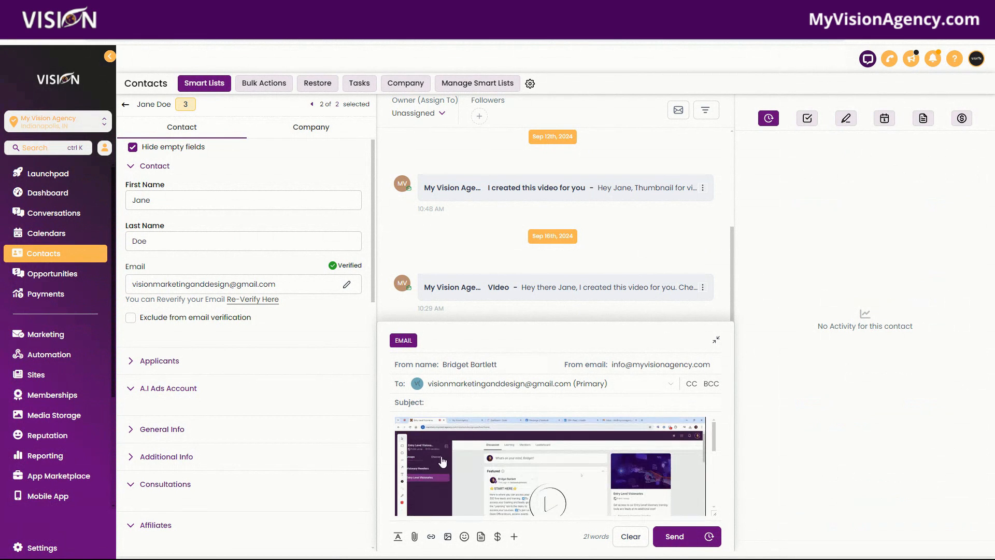
Step: Review the pasted video in the email body and send the email to the contact
scroll(415, 456, "down", 5)
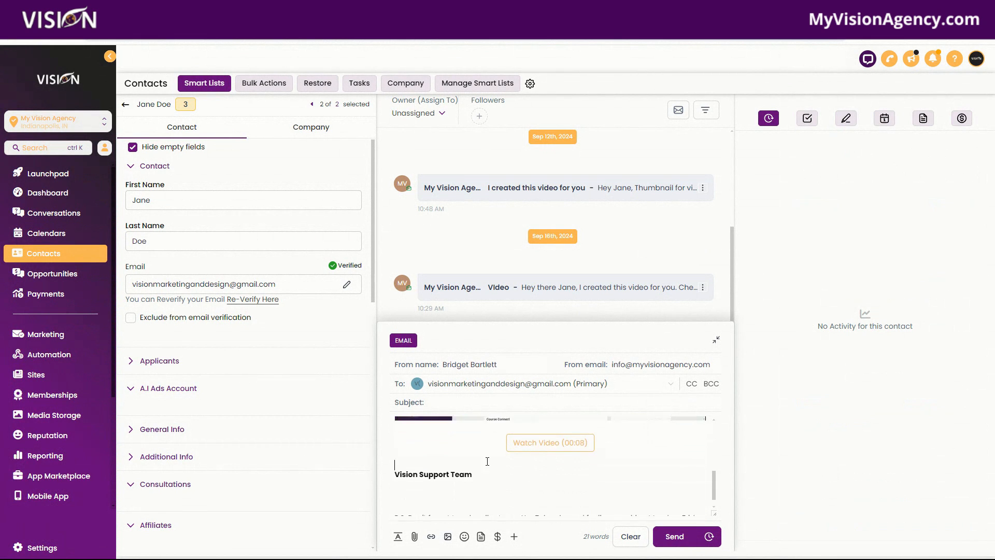
scroll(461, 464, "up", 4)
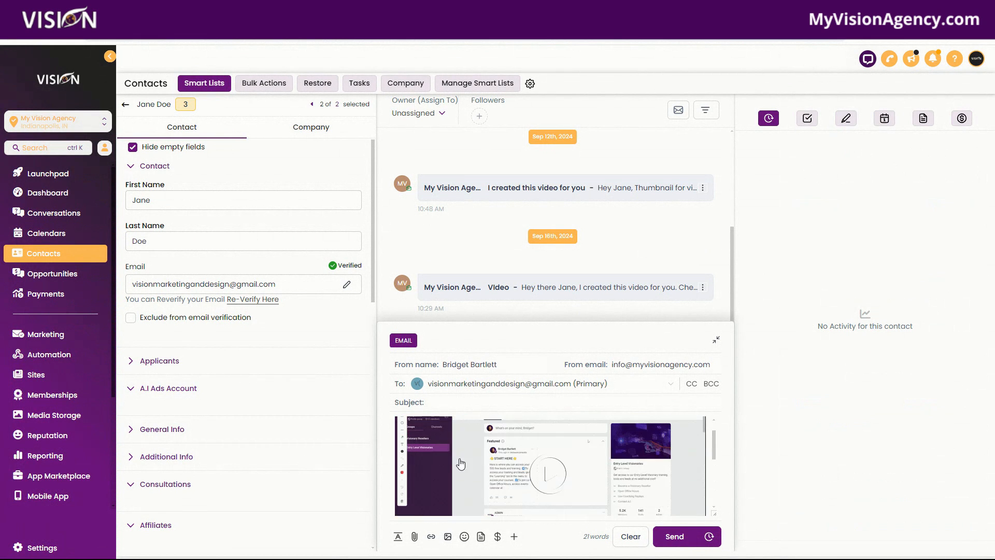
left_click(674, 536)
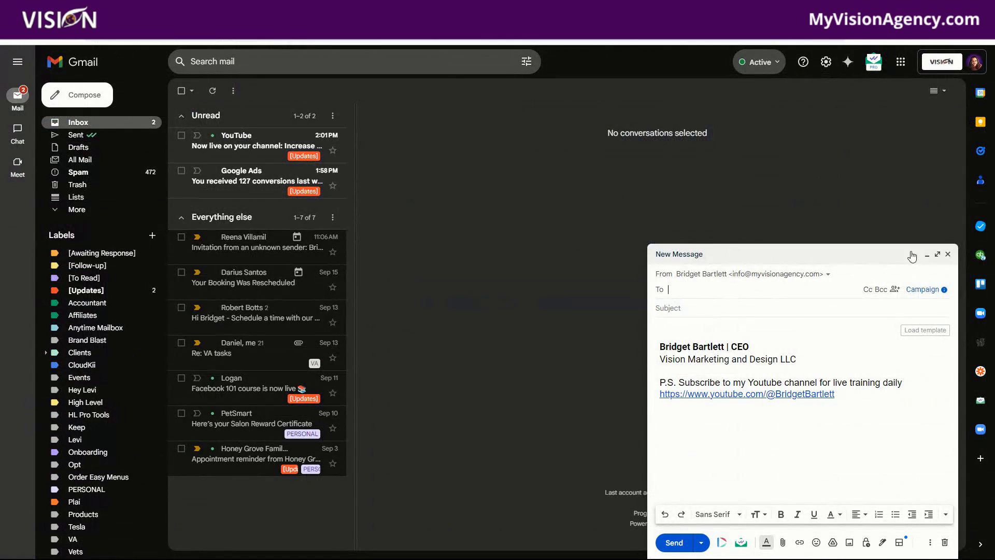
Step: Open the received email in Gmail and open its video thumbnail to view the landing page
left_click(948, 254)
left_click(49, 32)
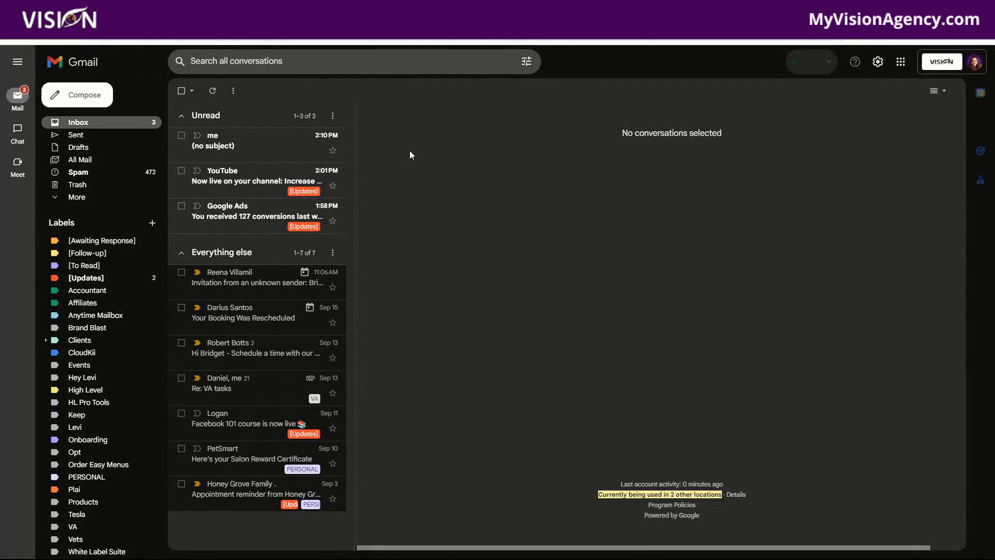
left_click(224, 151)
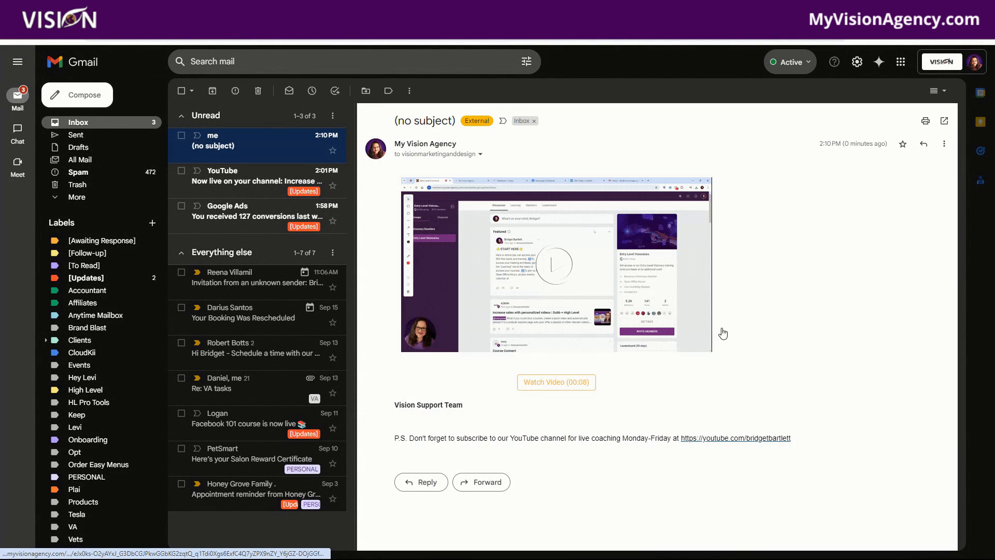
left_click(562, 271)
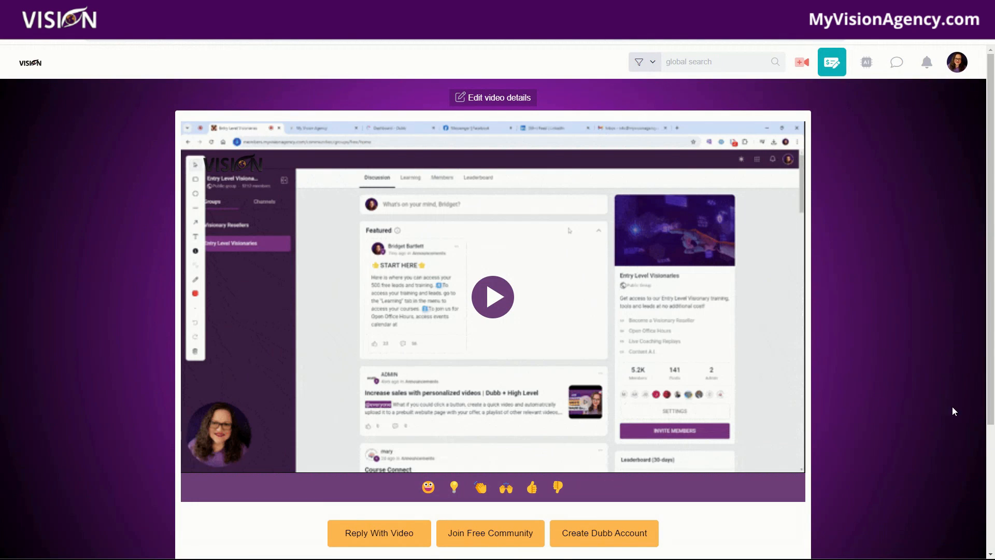
Step: Open the newest recording from the Videos list and open its Share and Send dialog
scroll(953, 410, "down", 3)
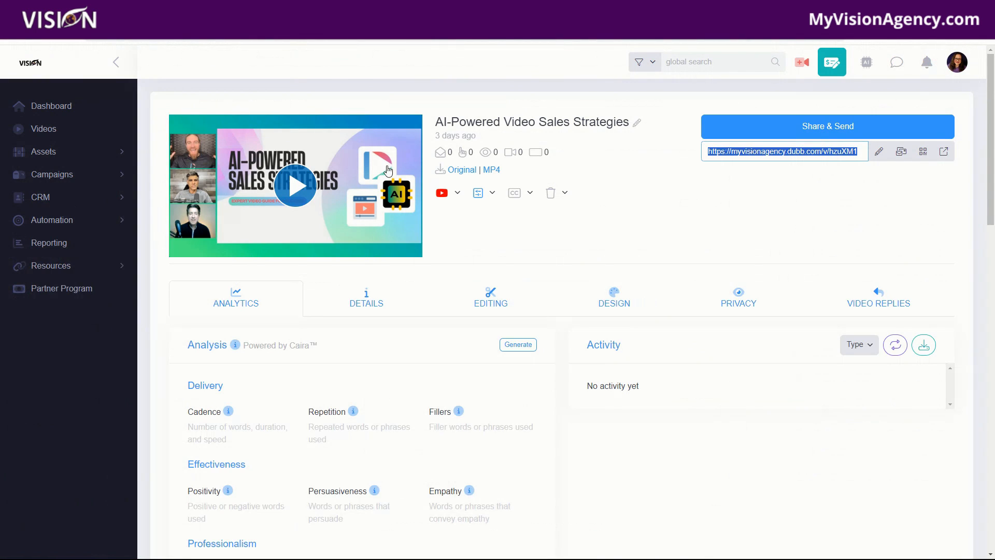
left_click(65, 129)
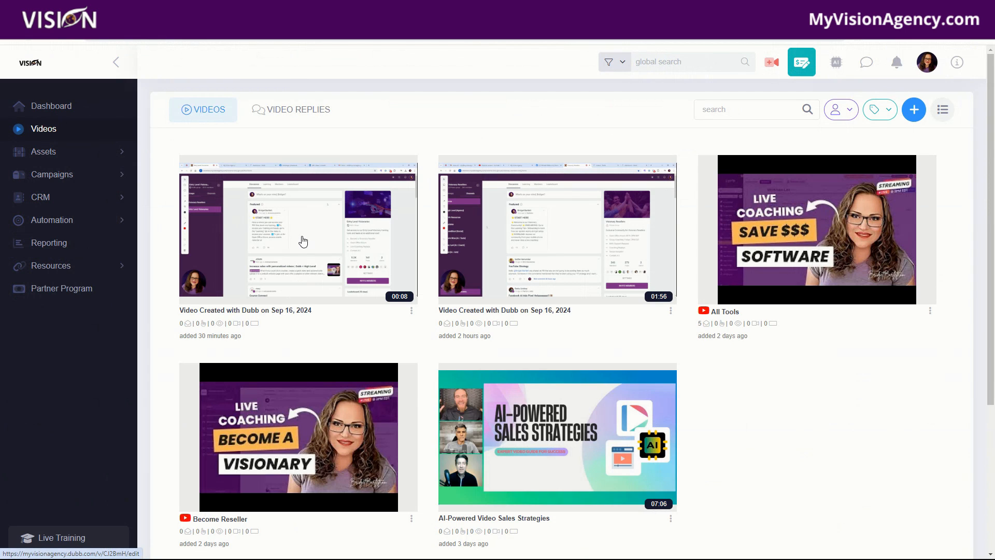
left_click(303, 241)
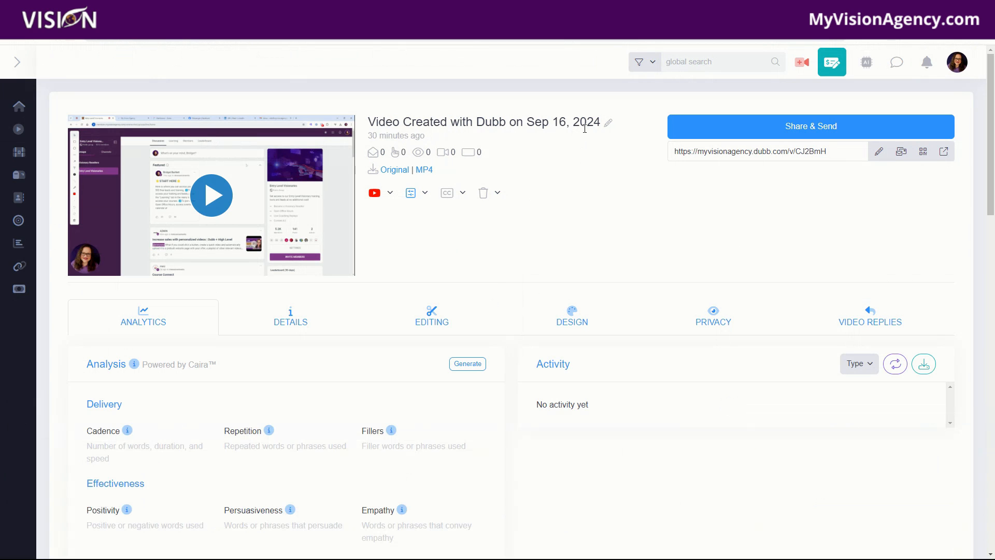
left_click(777, 127)
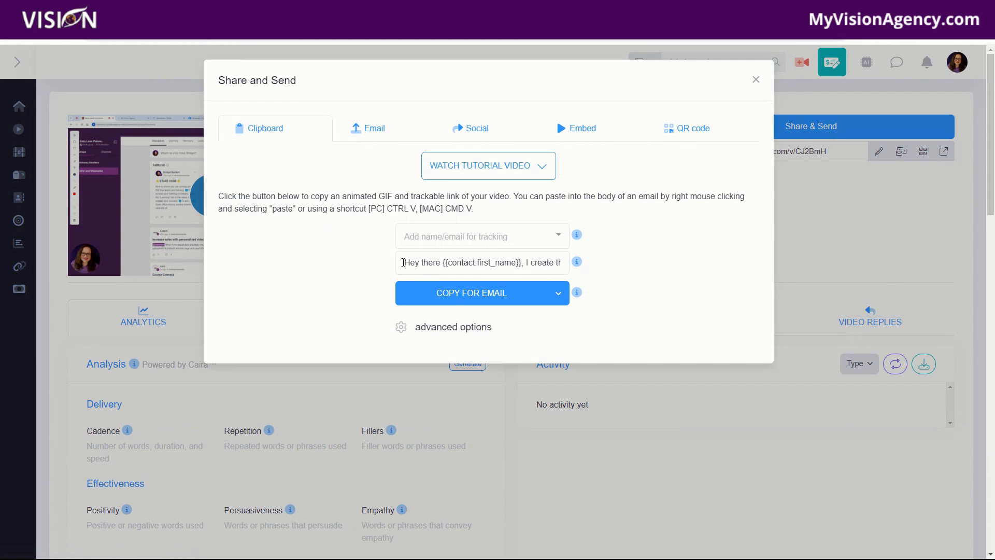
Step: Review the personalized message text with the contact first-name merge field in the share dialog
left_click_drag(404, 262, 609, 278)
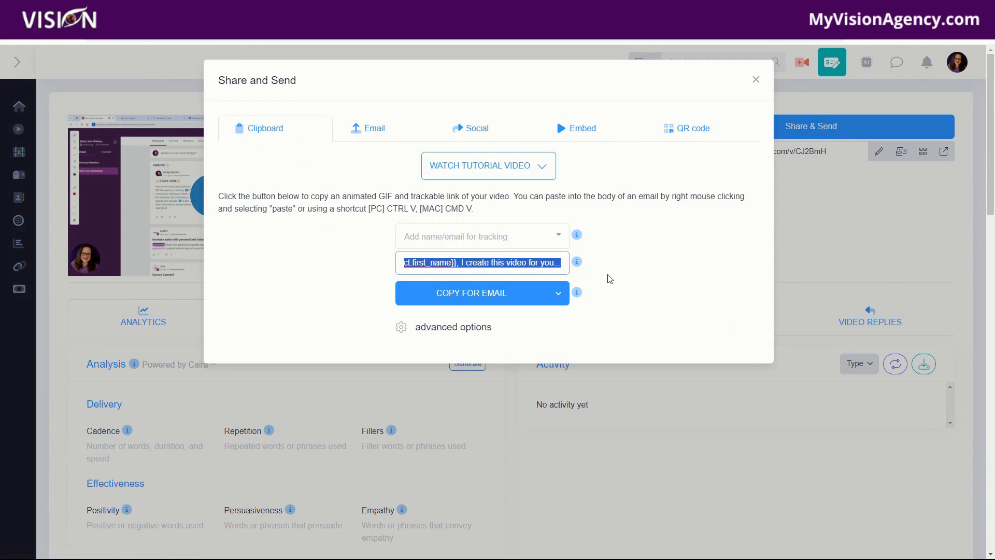
left_click(483, 265)
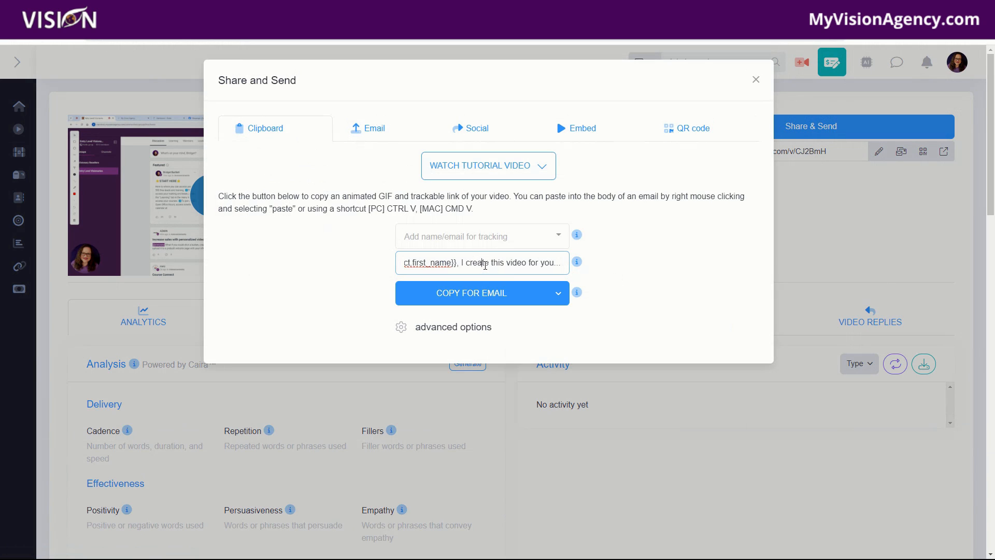
key("Left")
key("Left")
key("Left")
key("Left")
key("Left")
key("Left")
key("Left")
key("Left")
key("Left")
key("Left")
key("Left")
key("Left")
key("Left")
key("Left")
key("Left")
key("Left")
key("Left")
key("Left")
key("Left")
key("Left")
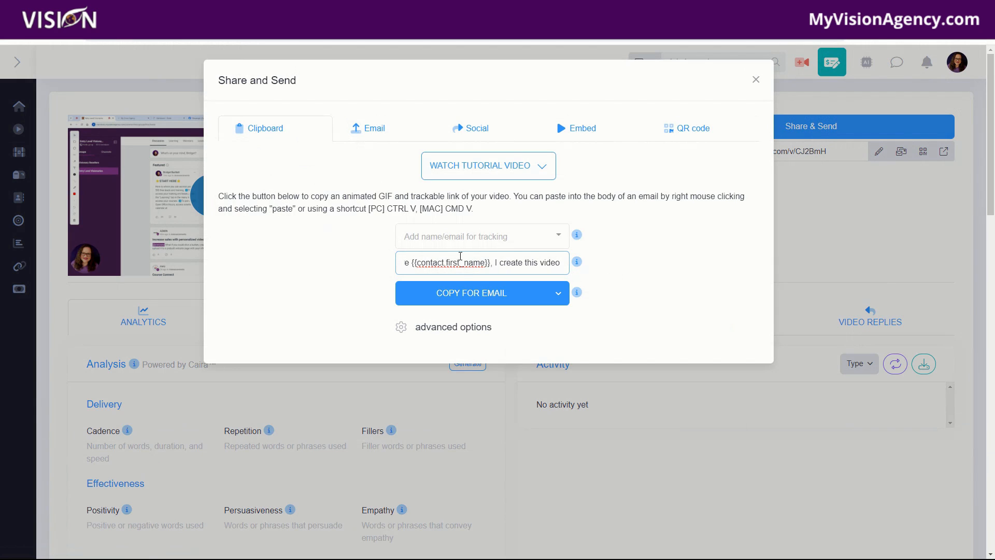
key("Left")
key("Left")
key("Left")
key("Left")
key("Left")
key("Left")
key("Left")
key("Left")
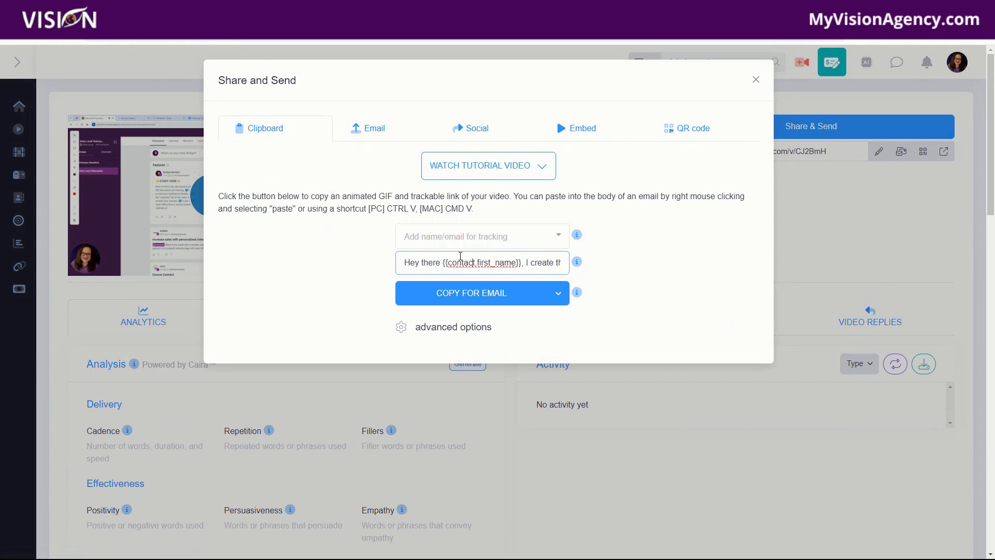
key("Right")
key("Right")
key("Right")
key("Right")
key("Right")
key("Right")
key("Right")
key("Right")
key("Right")
key("Right")
key("Right")
key("Right")
key("Right")
key("Right")
key("Right")
key("Right")
key("Right")
key("Right")
key("Right")
key("Right")
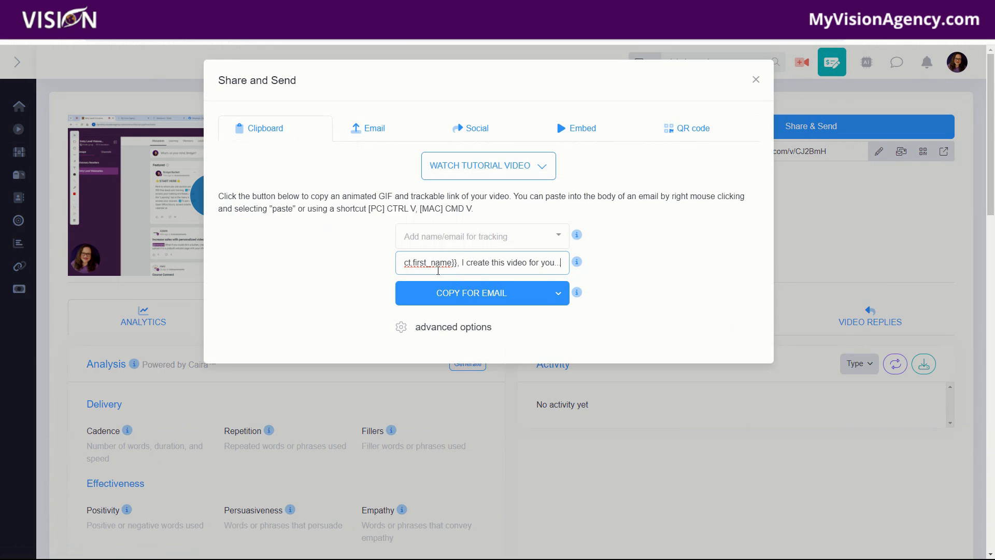
Step: Copy the video for email with its personalized message, paste it into the CRM contact's email, and send it
left_click(444, 234)
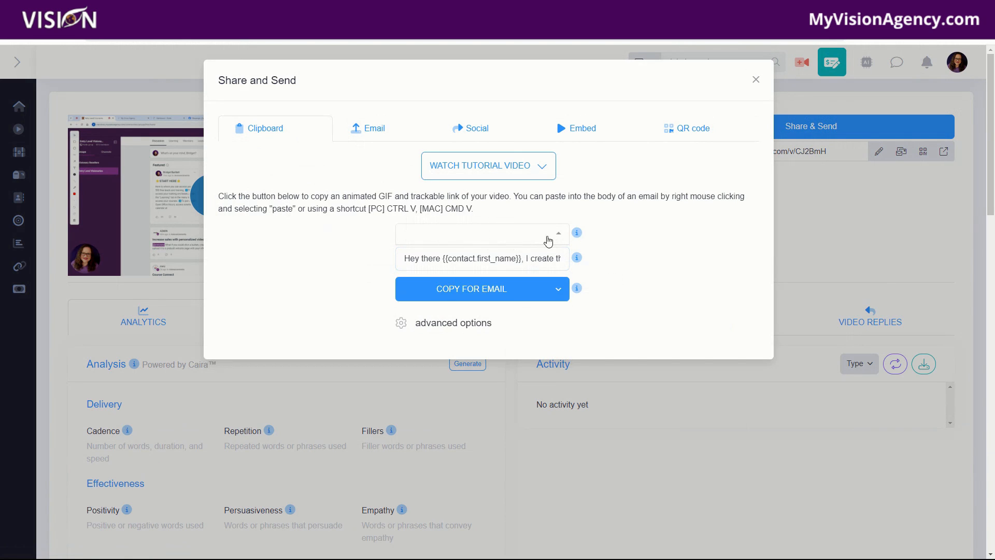
left_click(466, 288)
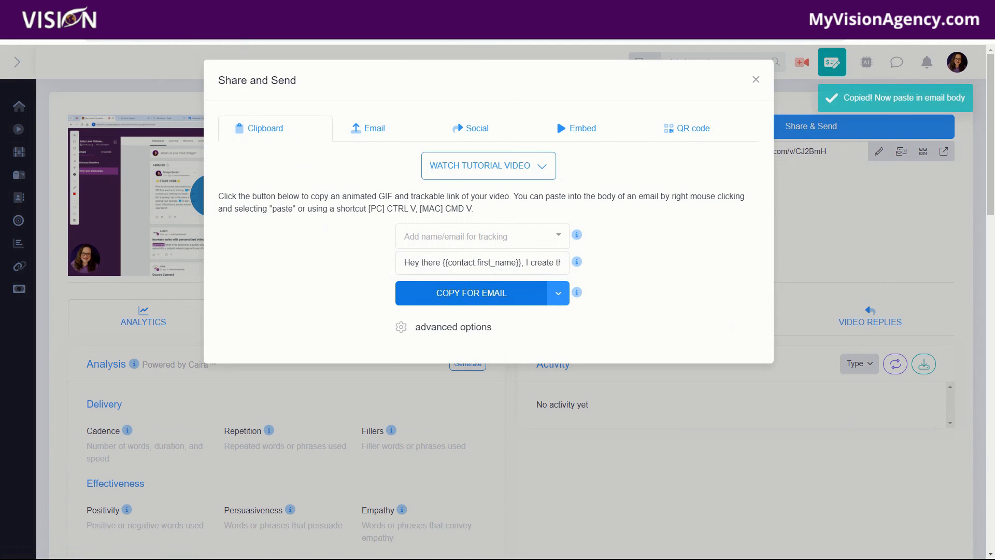
left_click(223, 9)
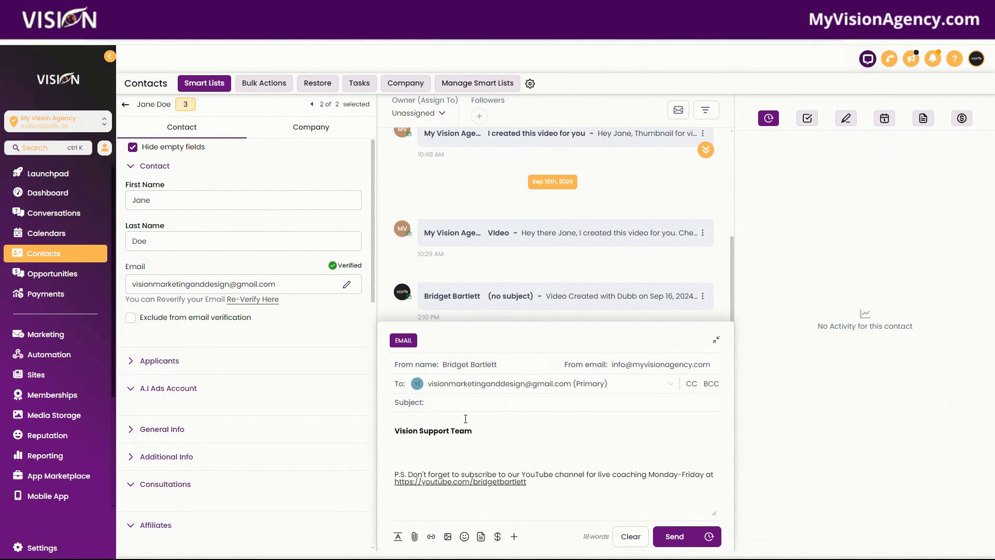
key("ctrl+v")
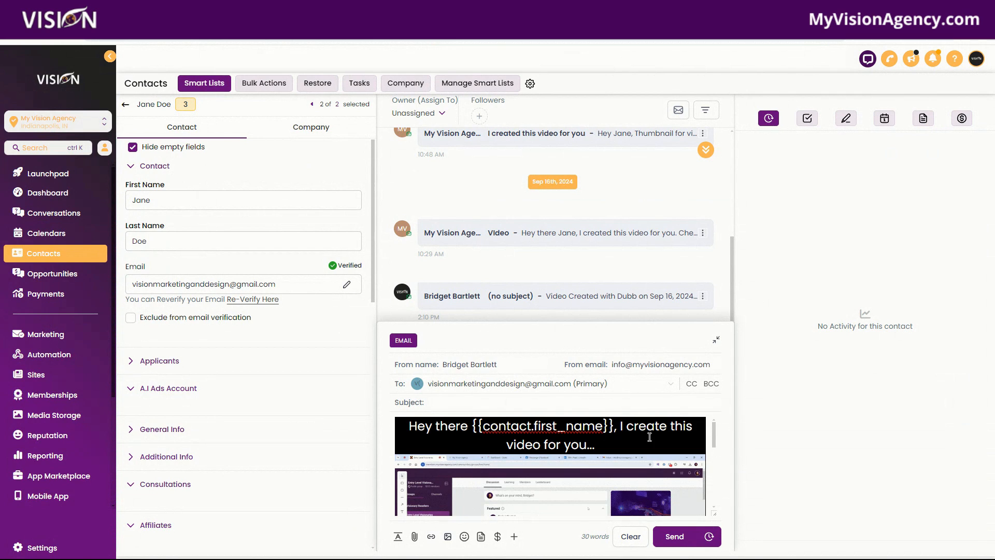
left_click(674, 536)
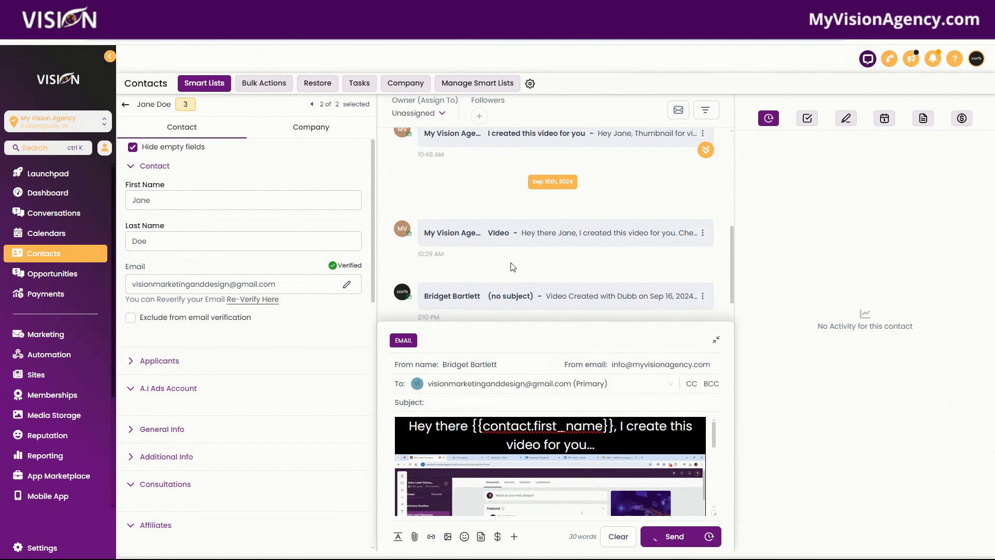
Step: Check the newly received email in the Gmail inbox
left_click(614, 293)
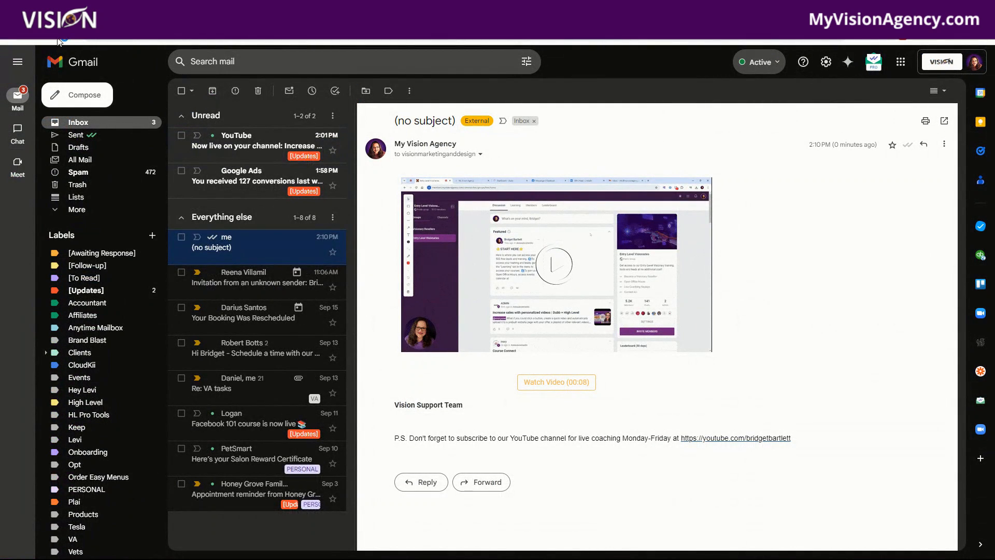
left_click(47, 36)
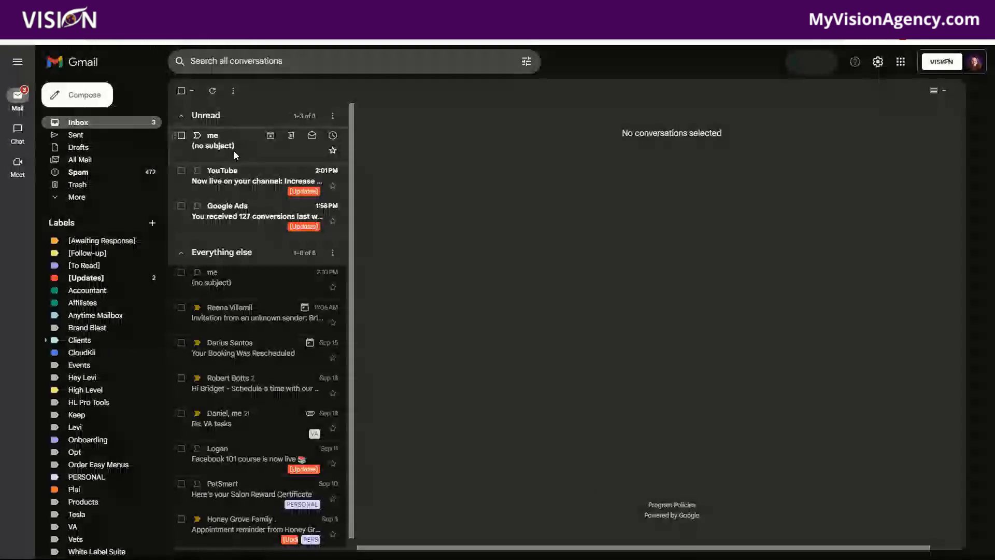
left_click(234, 147)
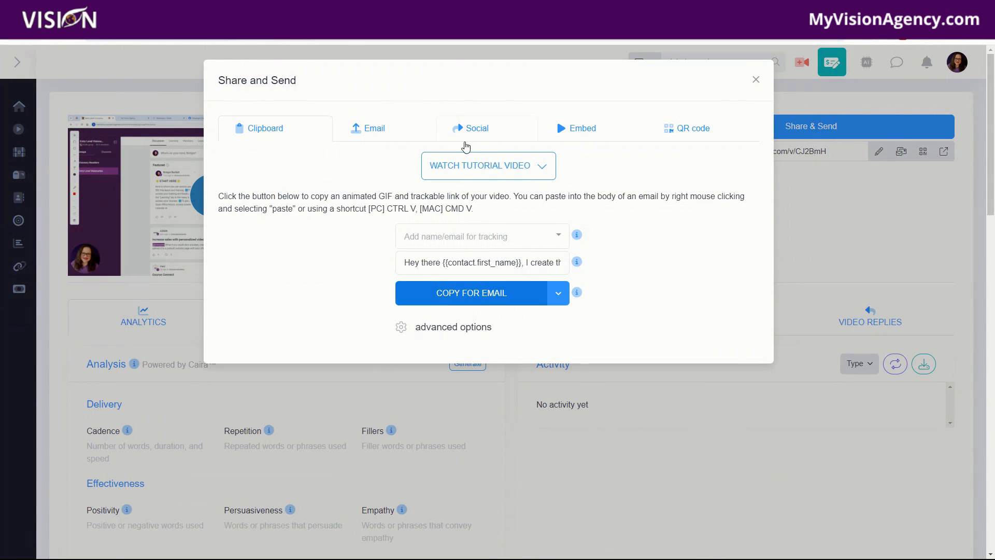
Step: Expand the copy-for-email advanced options, enable Optimize for, and browse its list of CRM platforms
left_click(440, 332)
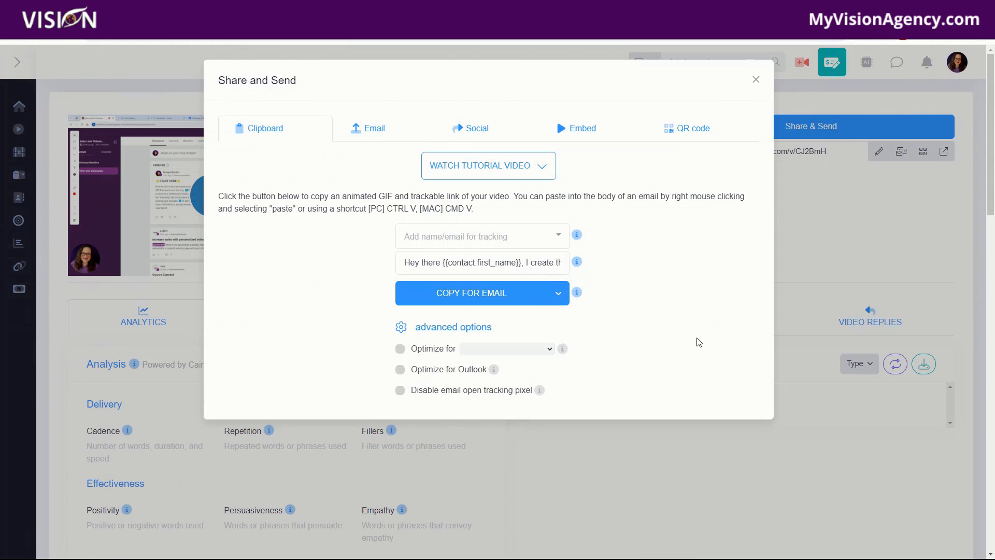
left_click(401, 350)
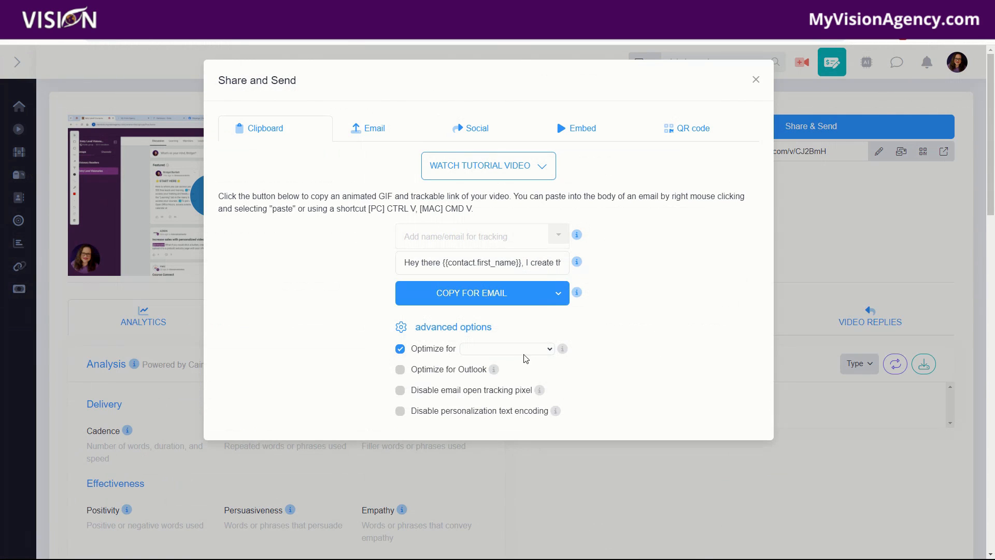
left_click(510, 350)
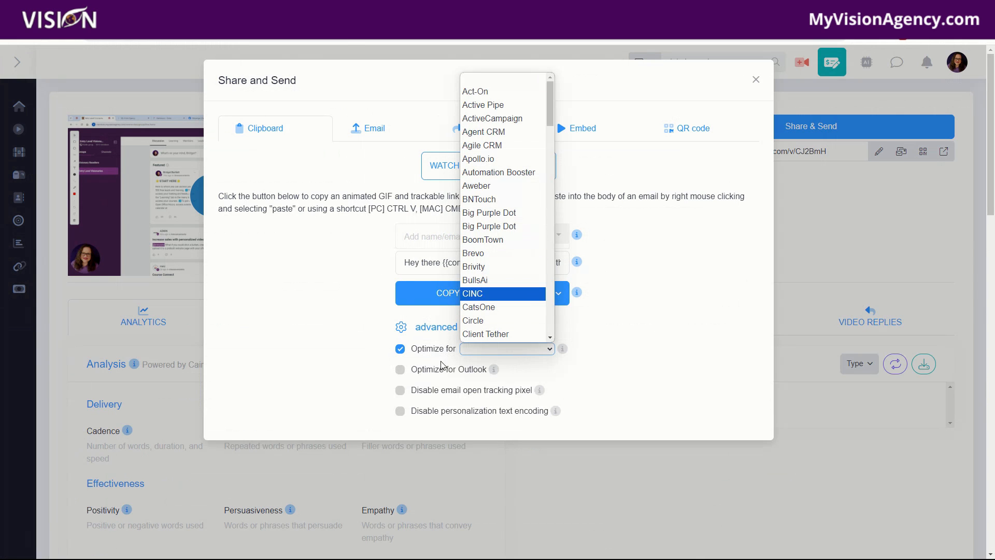
scroll(525, 214, "down", 10)
scroll(523, 216, "down", 1)
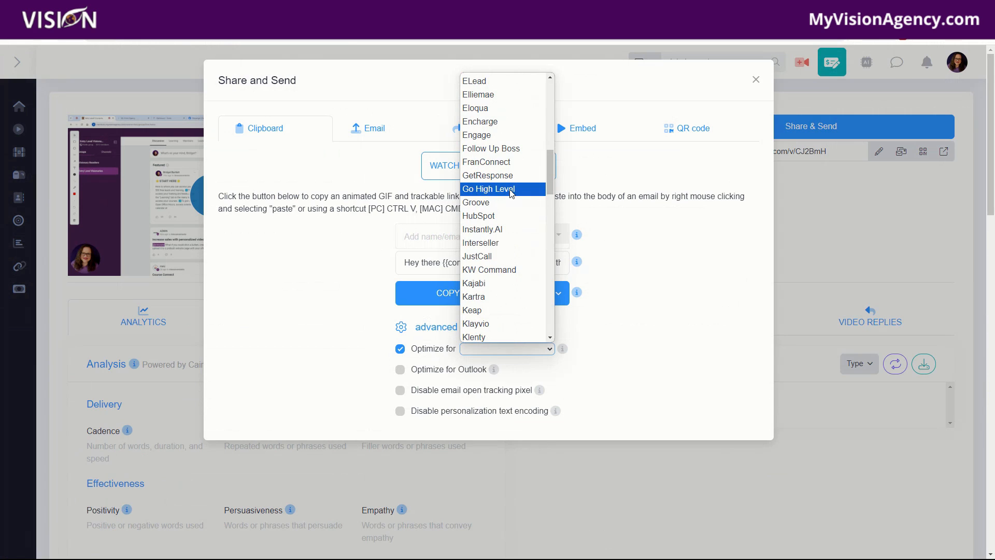
left_click(642, 344)
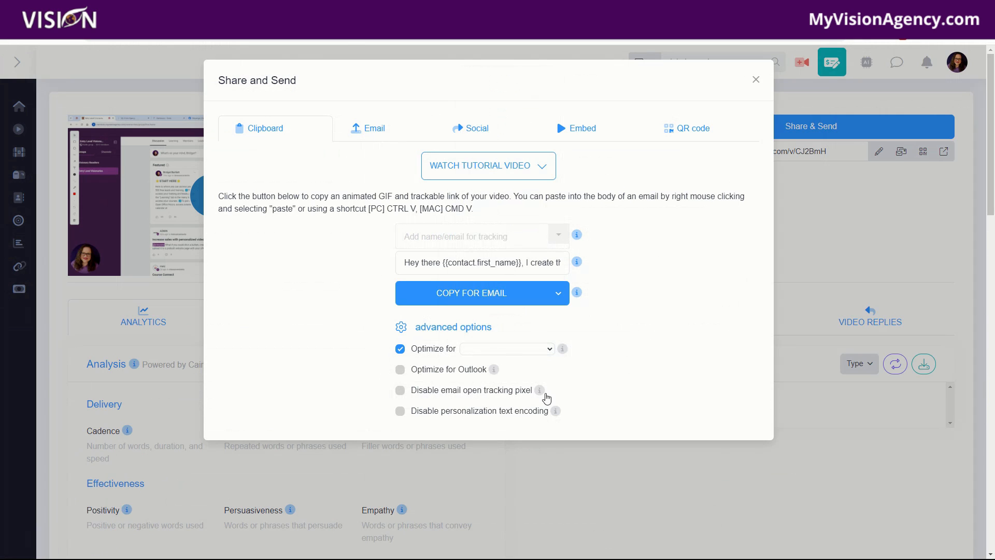
Step: Open the Email sharing tab and review its sender, recipient, subject and body fields
left_click(374, 128)
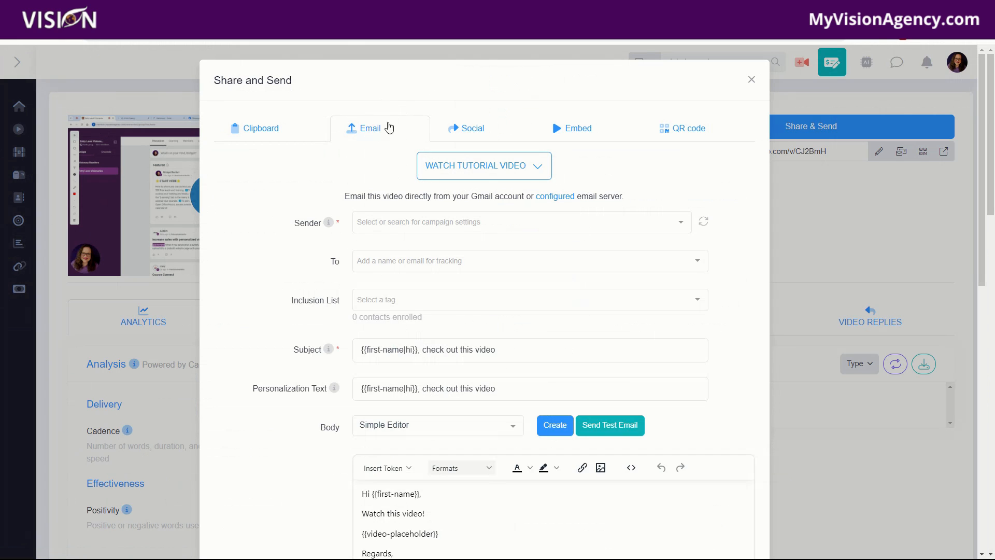
scroll(459, 383, "down", 2)
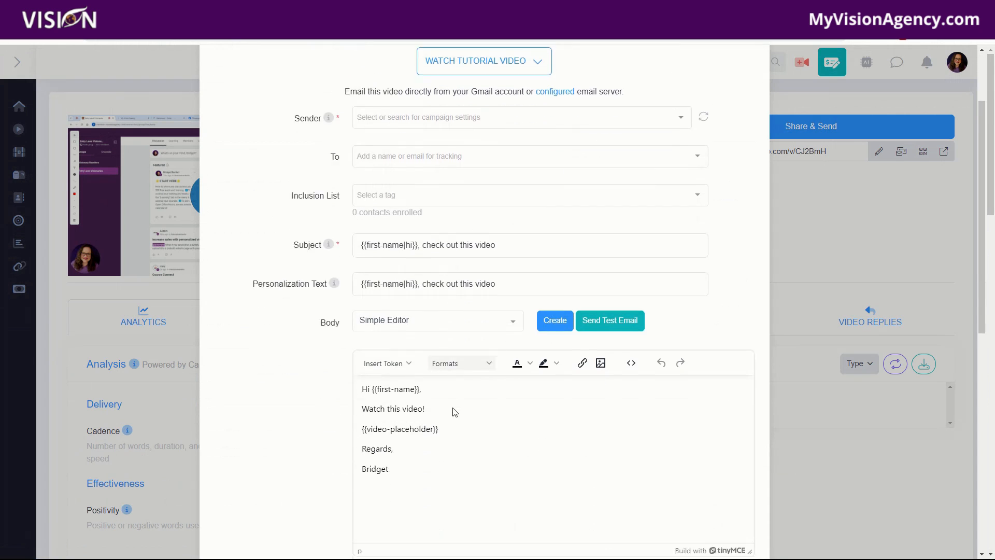
scroll(451, 411, "up", 2)
Step: Open the Social sharing tab and its Facebook option, then close the dialog
left_click(479, 131)
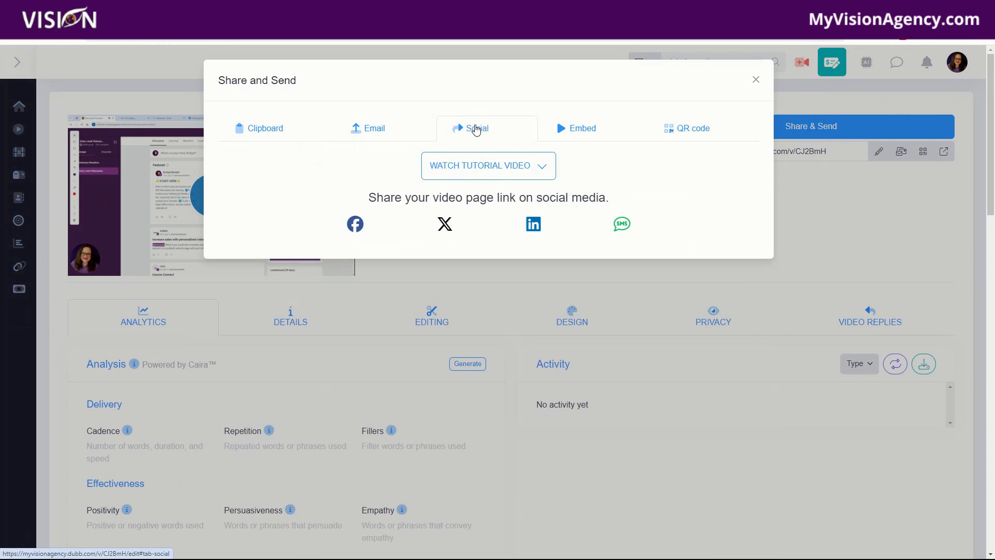
left_click(355, 226)
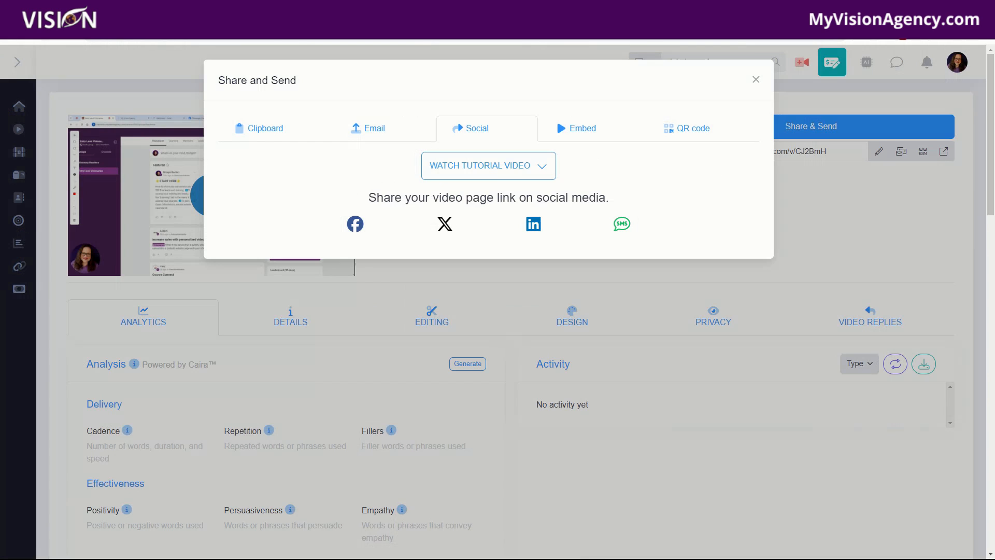
left_click(129, 77)
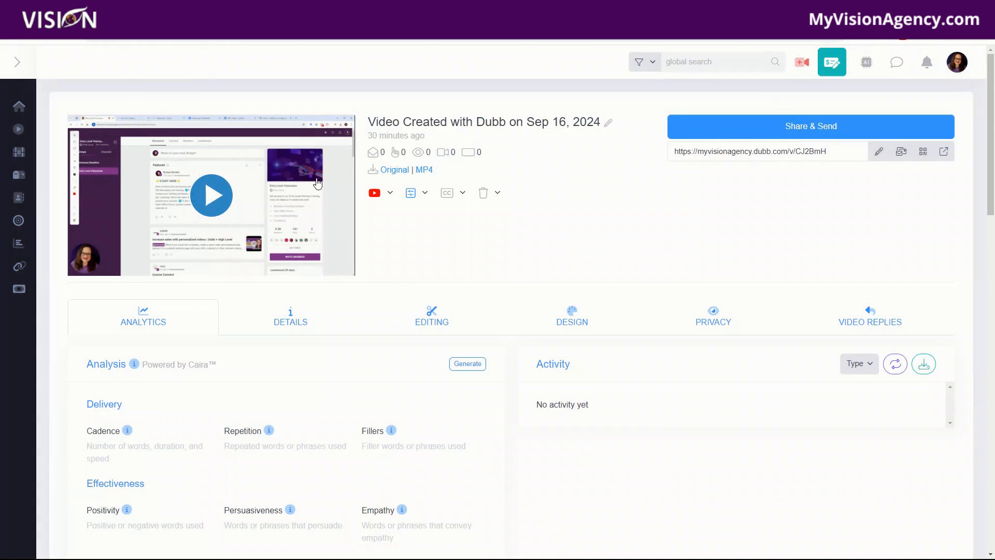
Step: Reopen Share and Send to view the Embed and QR code tabs, then close it
left_click(824, 126)
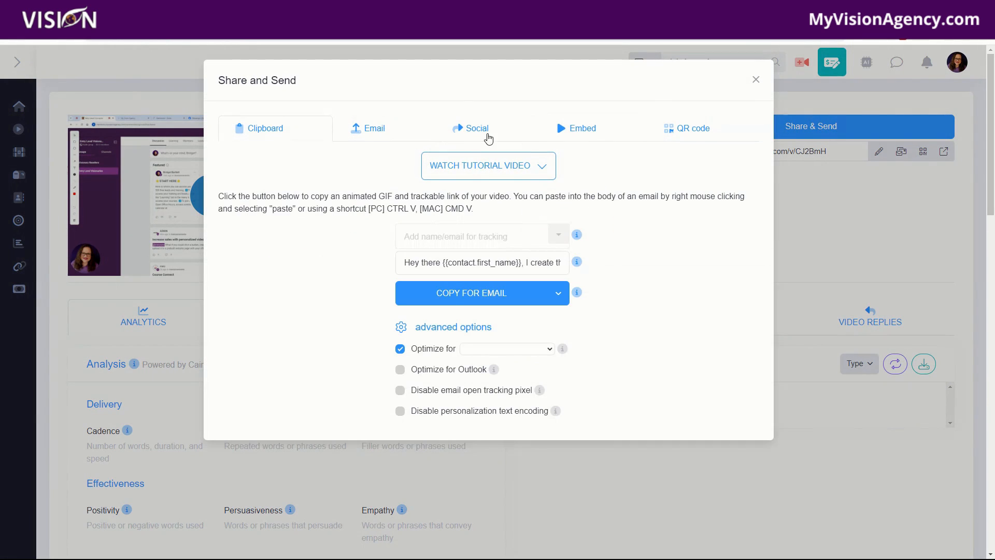
left_click(581, 131)
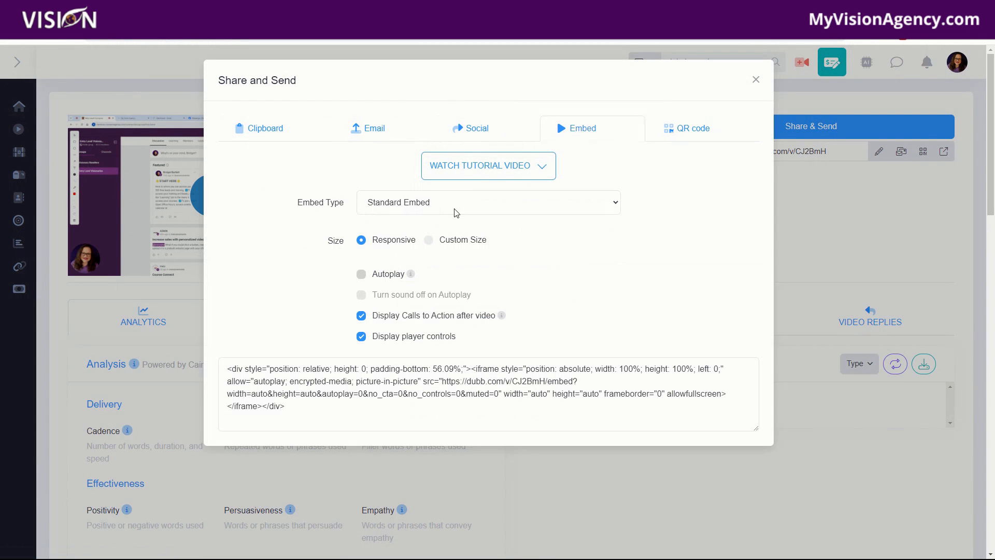
left_click(706, 131)
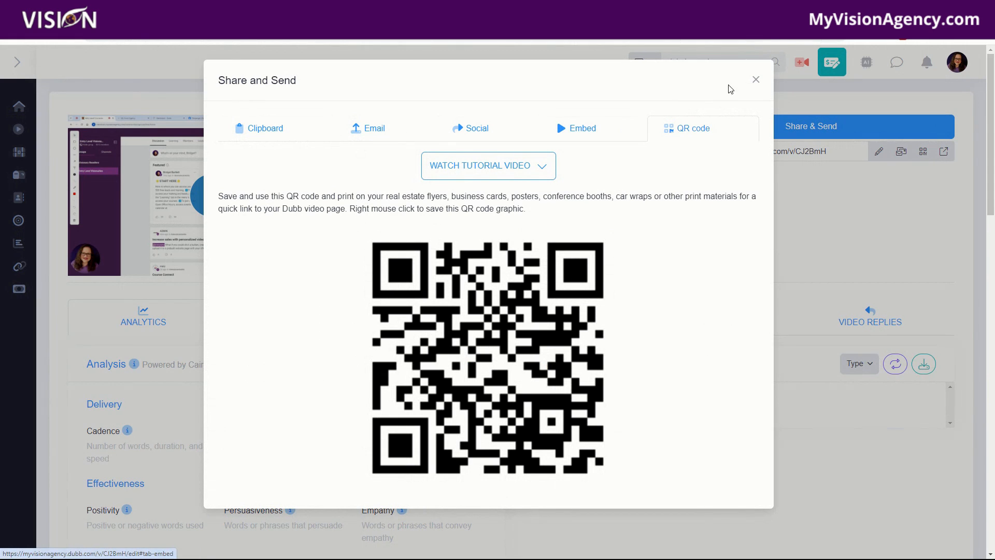
left_click(756, 80)
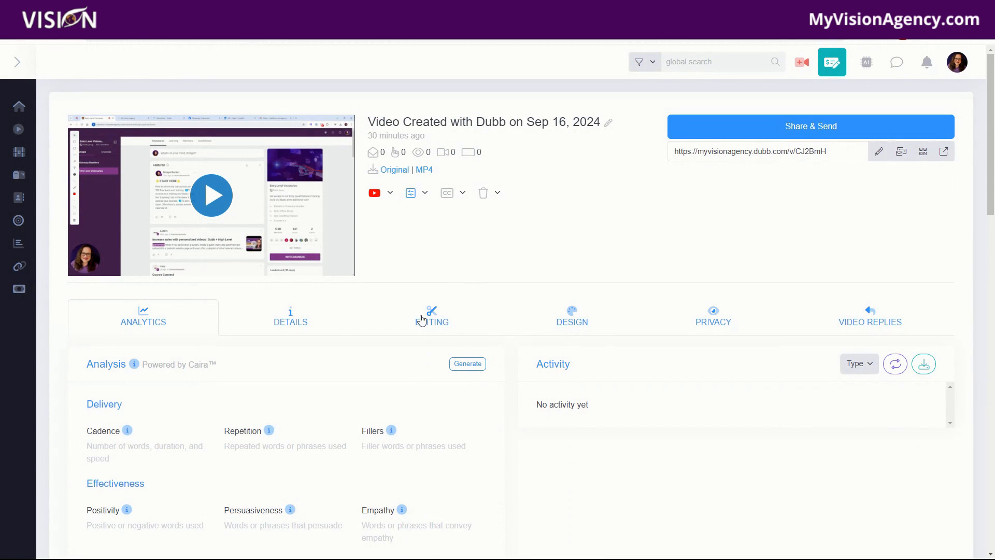
Step: Scroll through the video's Analytics tab statistics and charts
scroll(192, 329, "down", 3)
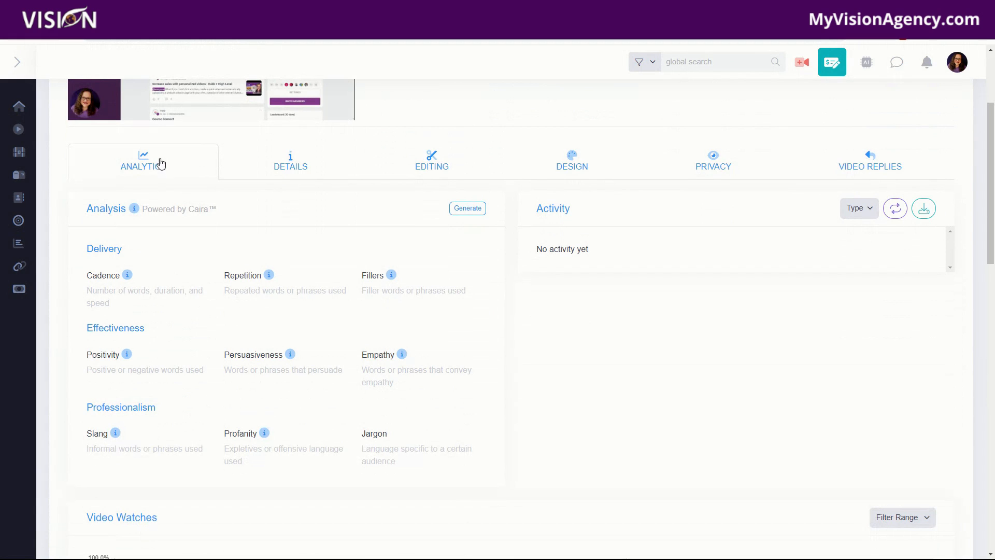
scroll(458, 483, "down", 12)
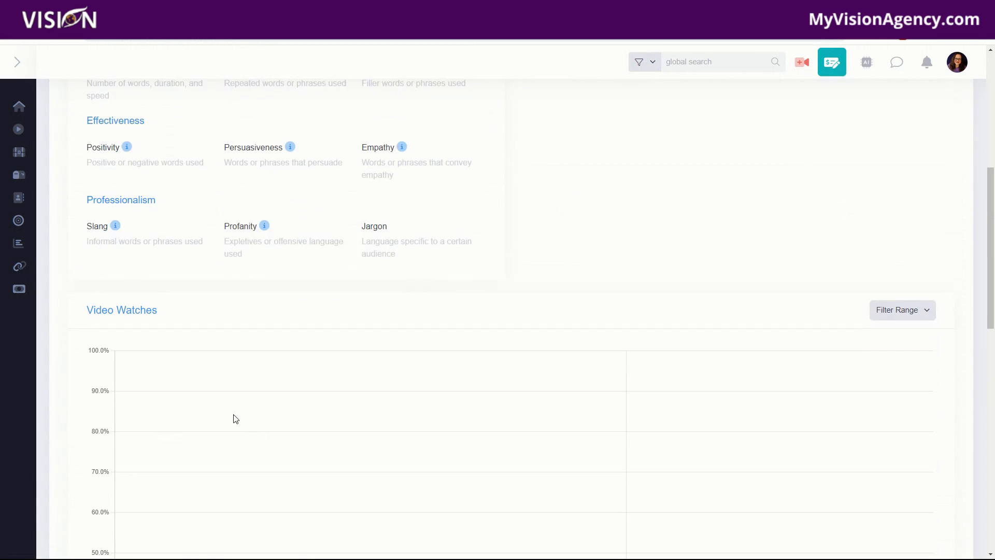
scroll(354, 498, "down", 4)
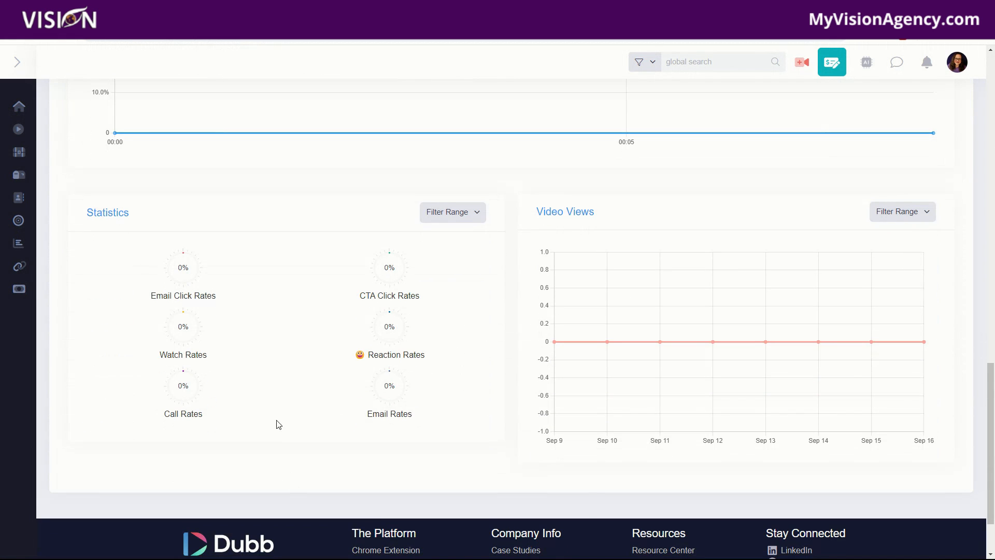
scroll(406, 435, "up", 16)
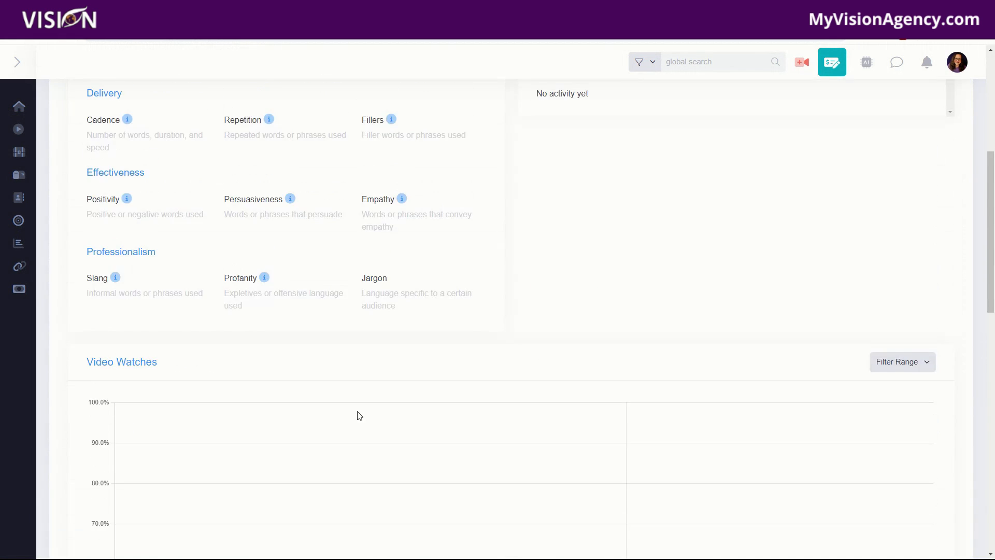
Step: Open the video's Details tab and review its description, tags and calls to action
left_click(269, 324)
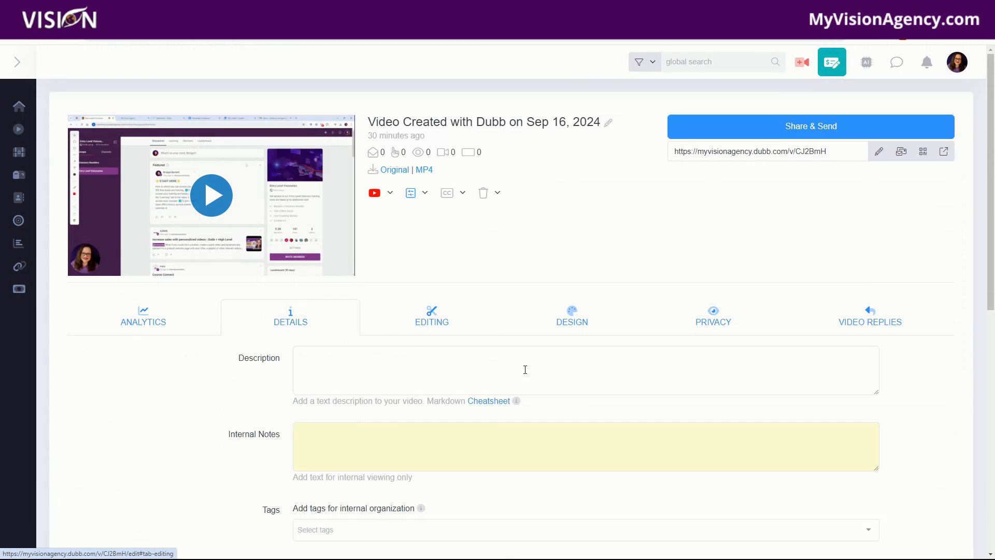
scroll(322, 344, "down", 4)
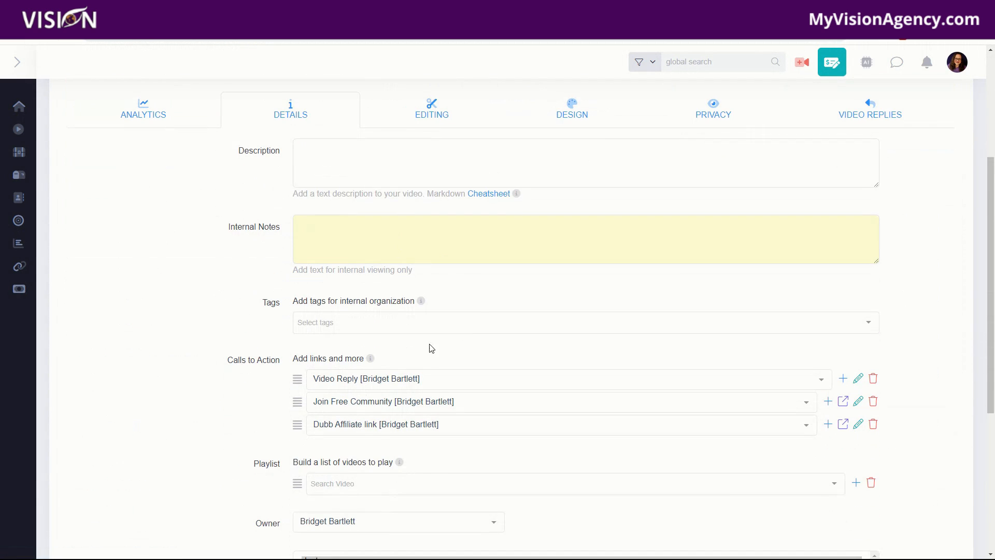
scroll(246, 286, "down", 1)
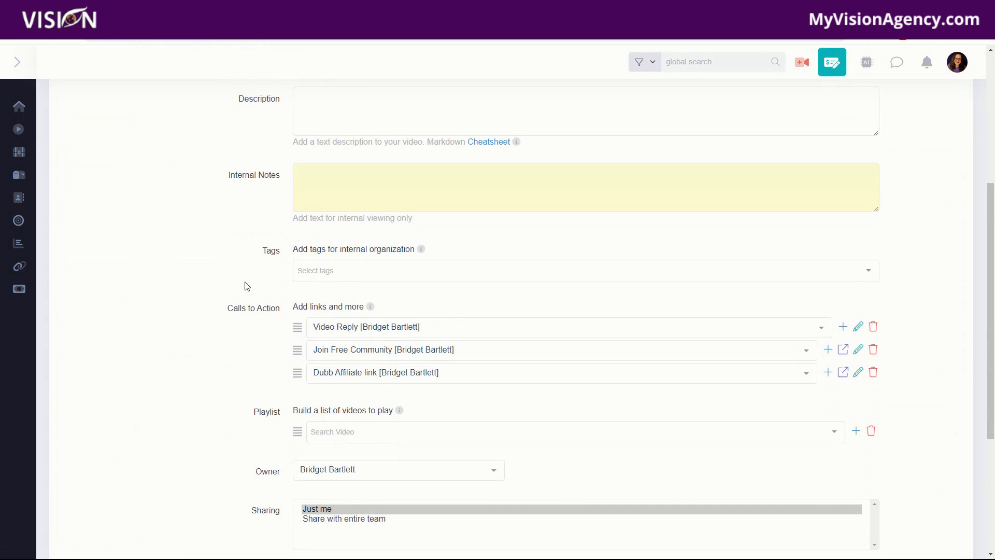
Step: Expand the sidebar menu to browse its sections, then collapse it
mouse_move(6, 146)
left_click(46, 153)
scroll(261, 274, "down", 3)
mouse_move(34, 212)
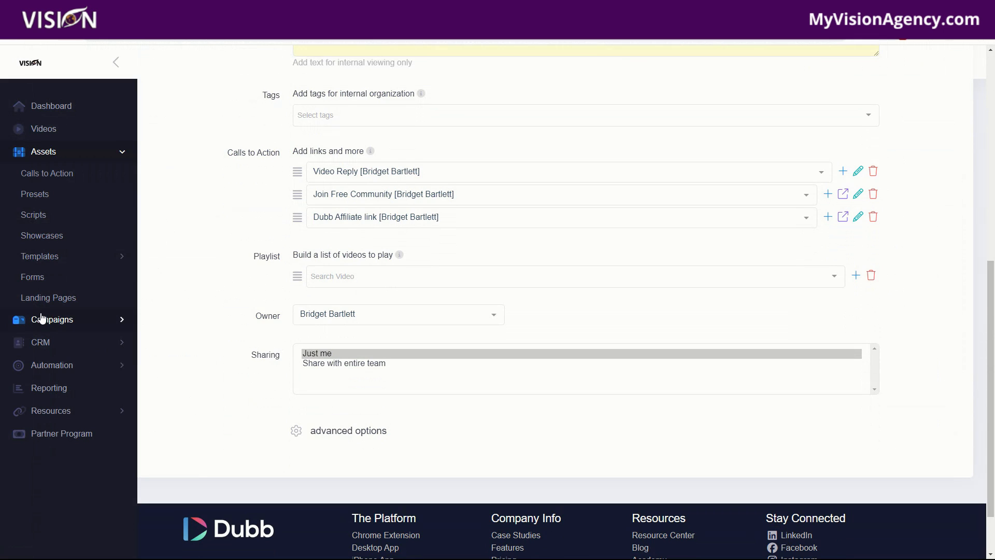
left_click(57, 369)
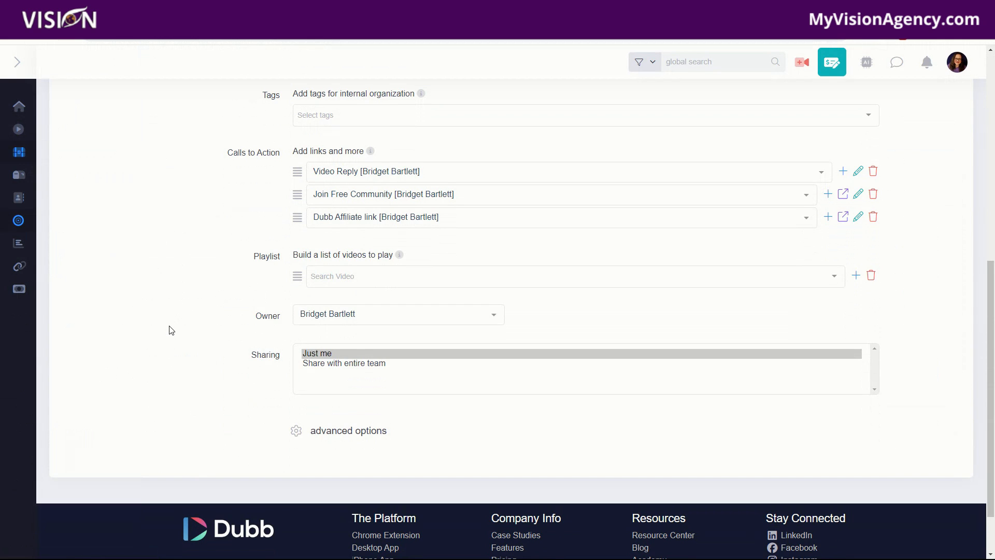
scroll(171, 330, "up", 2)
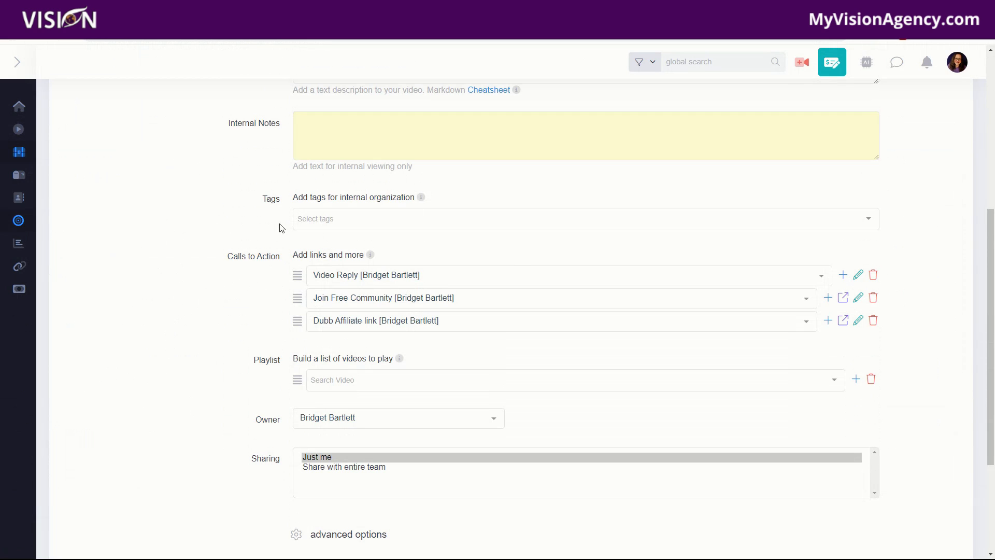
scroll(192, 440, "down", 2)
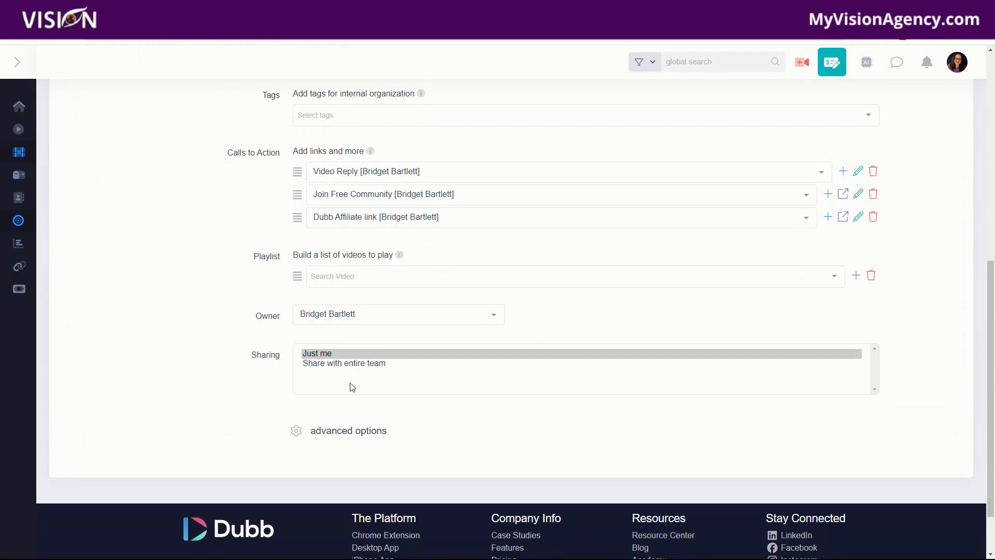
Step: Expand the Details tab's advanced options and review the video page settings
left_click(324, 435)
scroll(220, 412, "down", 5)
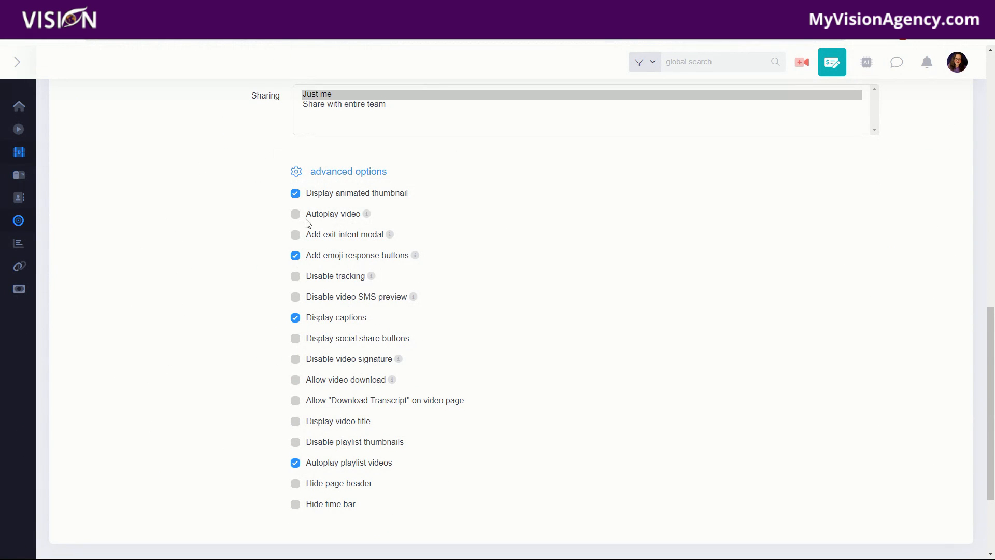
scroll(420, 449, "down", 3)
scroll(413, 436, "up", 15)
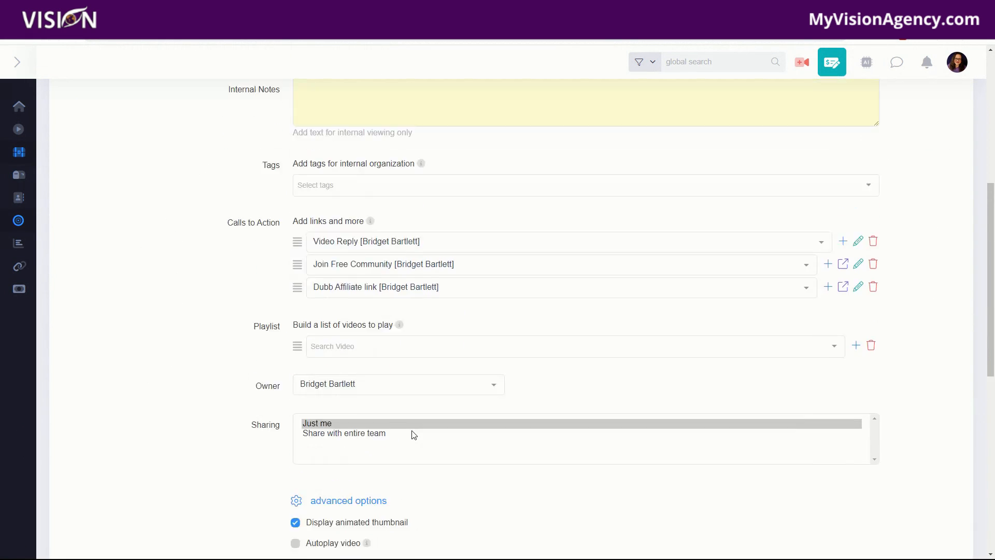
Step: View the Editing tab and the Design tab's thumbnail options
left_click(437, 329)
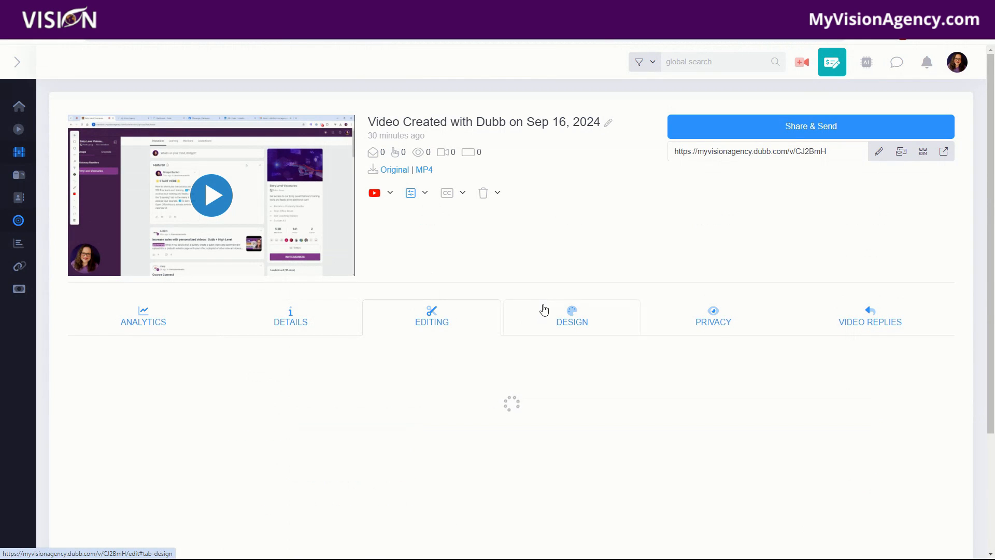
scroll(516, 265, "down", 2)
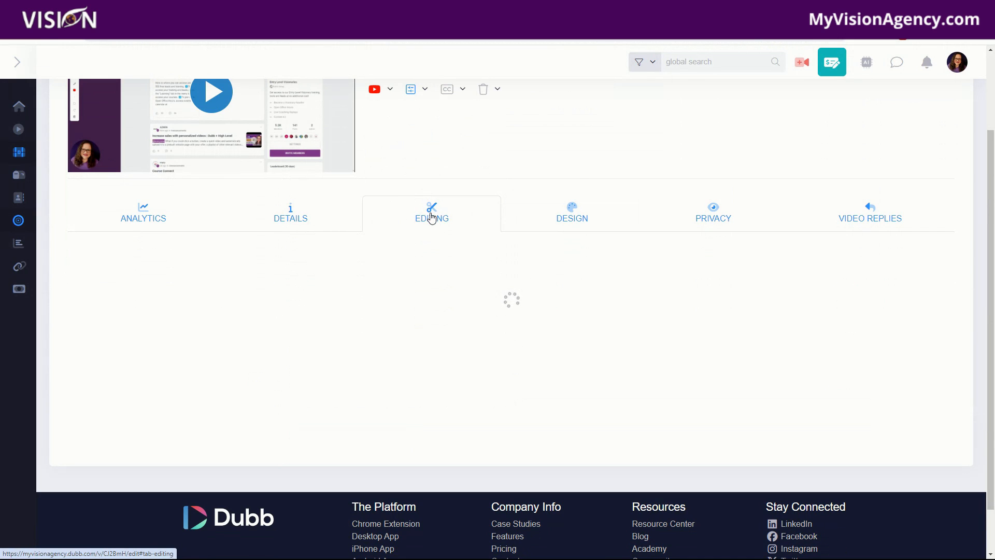
left_click(583, 215)
scroll(199, 393, "down", 3)
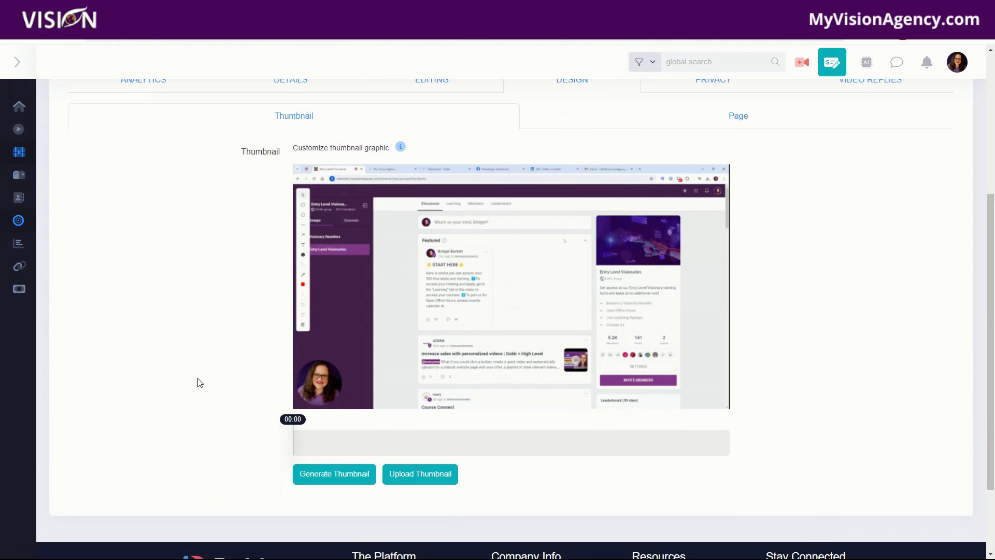
scroll(220, 302, "down", 2)
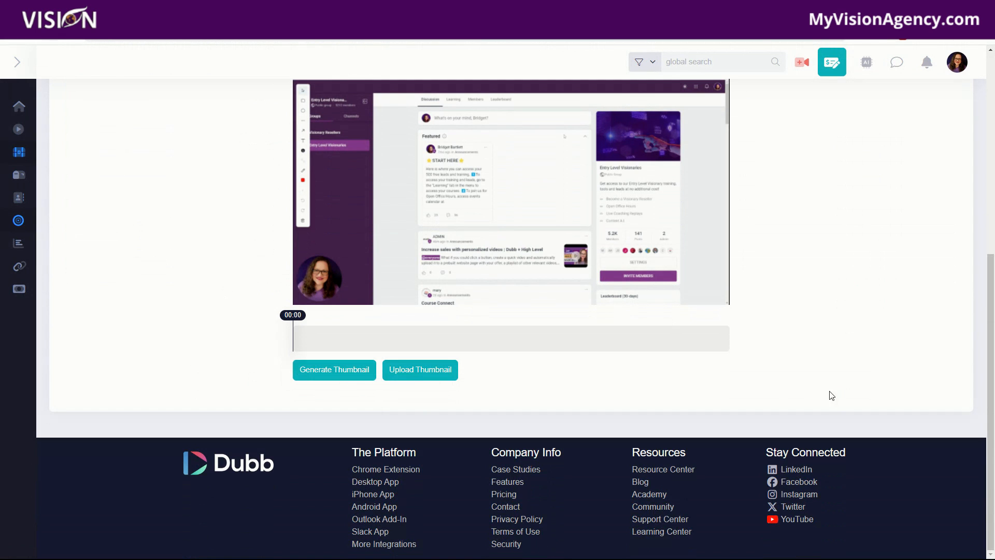
scroll(788, 384, "up", 5)
Step: View the Privacy tab, then the Design tab's Page logo and color settings
left_click(713, 284)
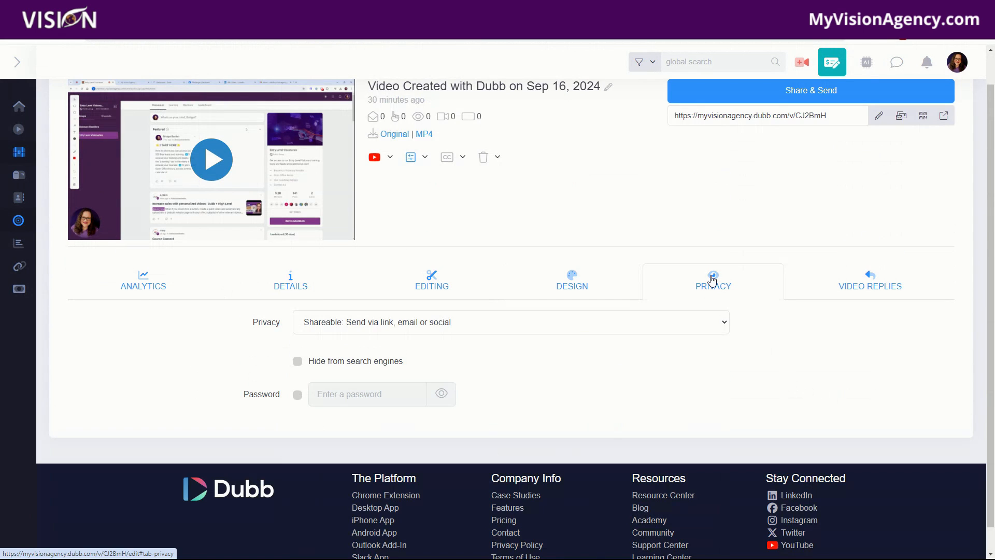
left_click(513, 278)
left_click(767, 329)
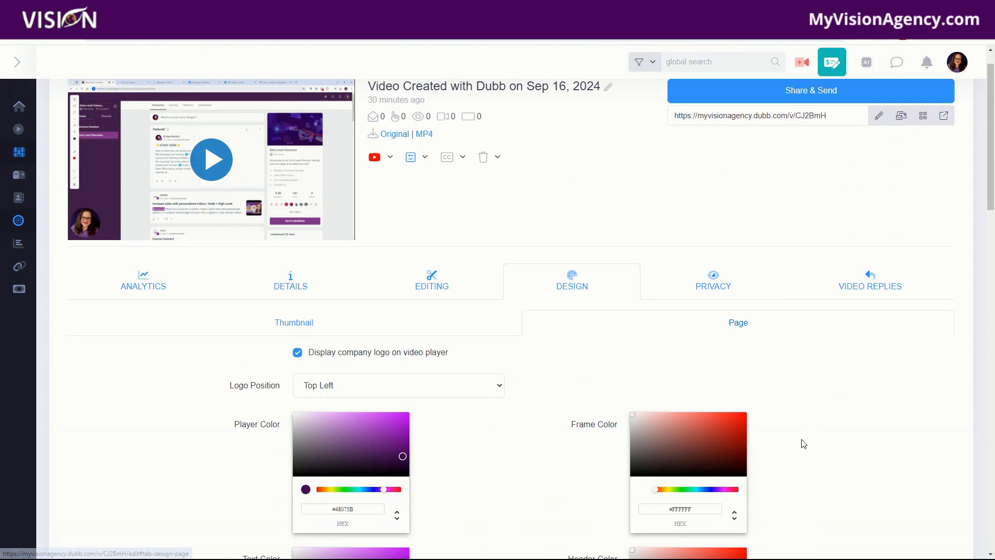
scroll(770, 362, "down", 3)
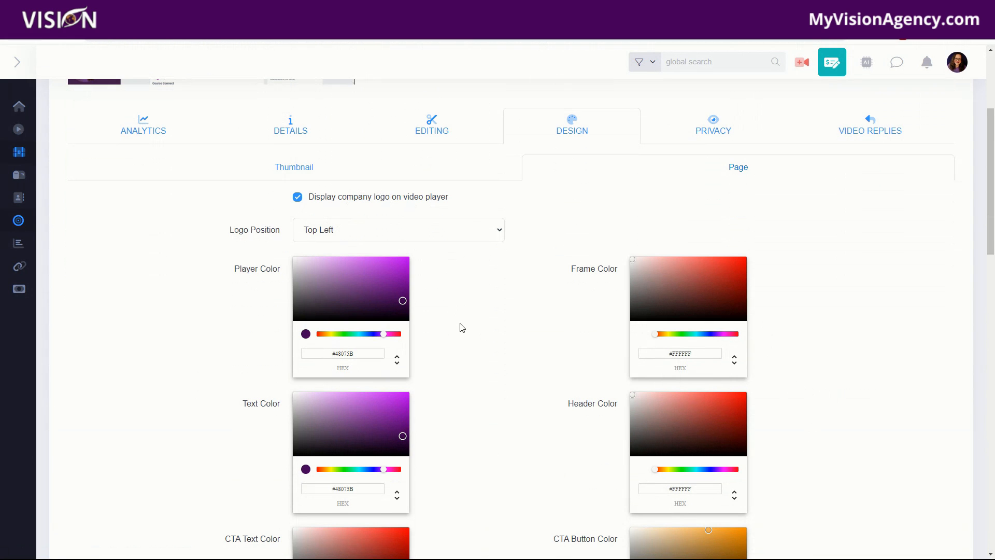
scroll(459, 332, "down", 2)
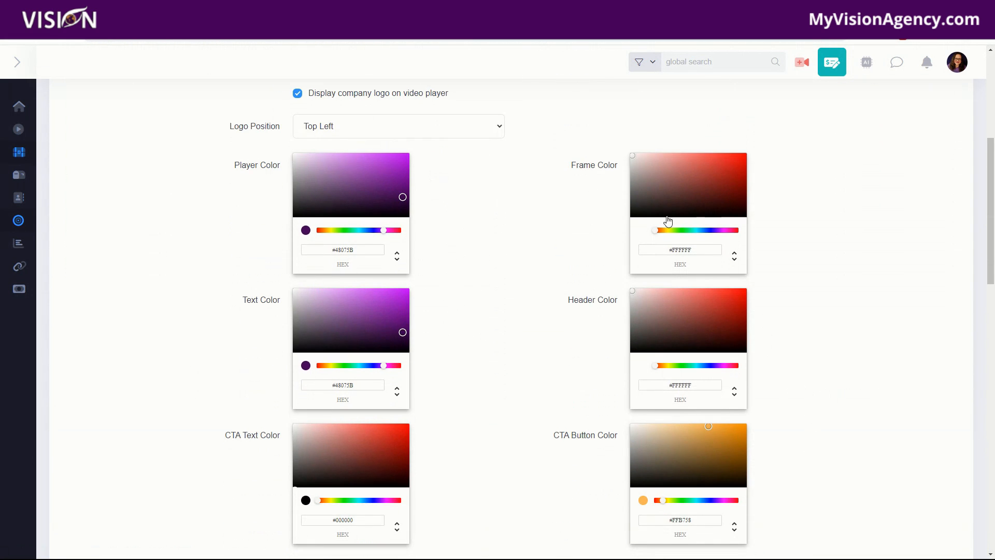
Step: Review the Design page's background image and page layout options
scroll(533, 463, "down", 5)
scroll(487, 330, "down", 3)
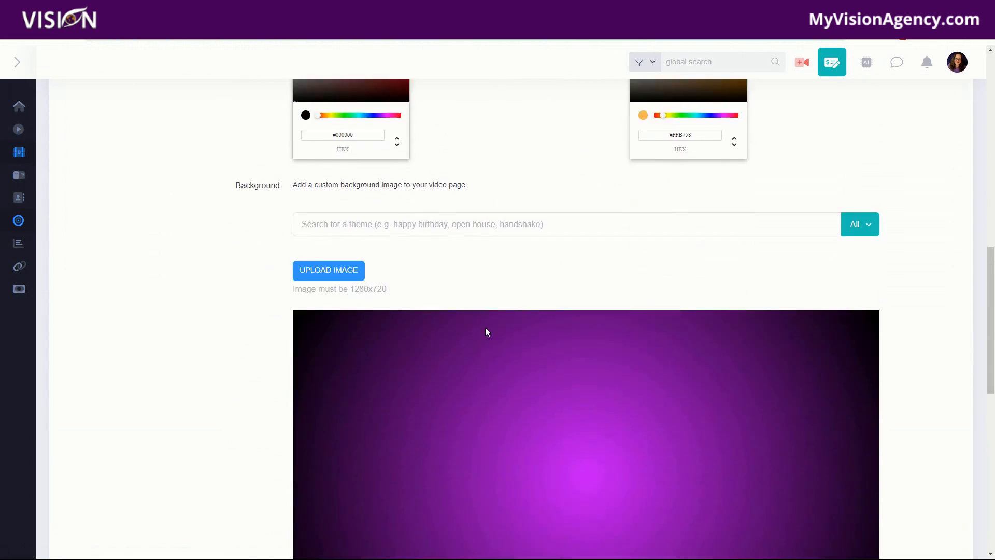
scroll(244, 437, "down", 5)
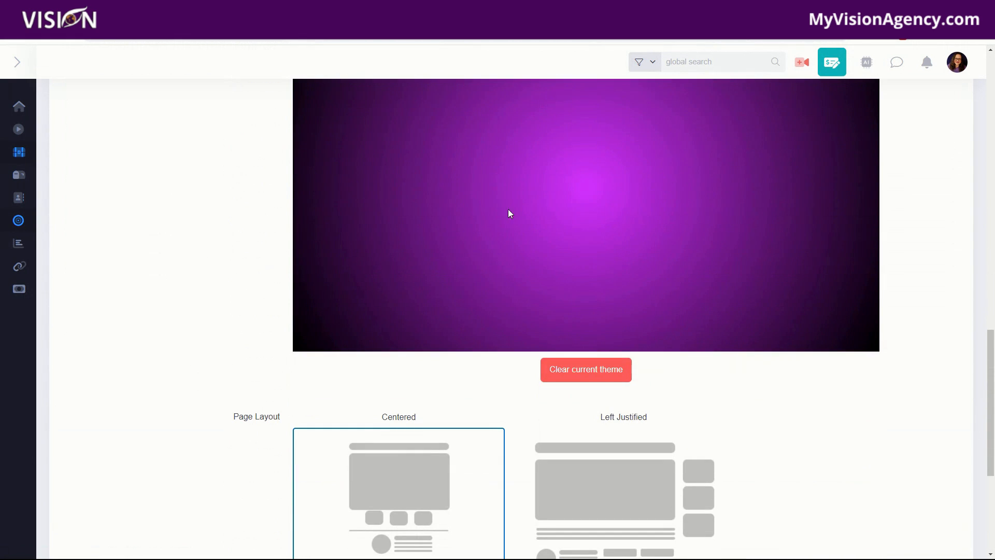
scroll(870, 424, "down", 5)
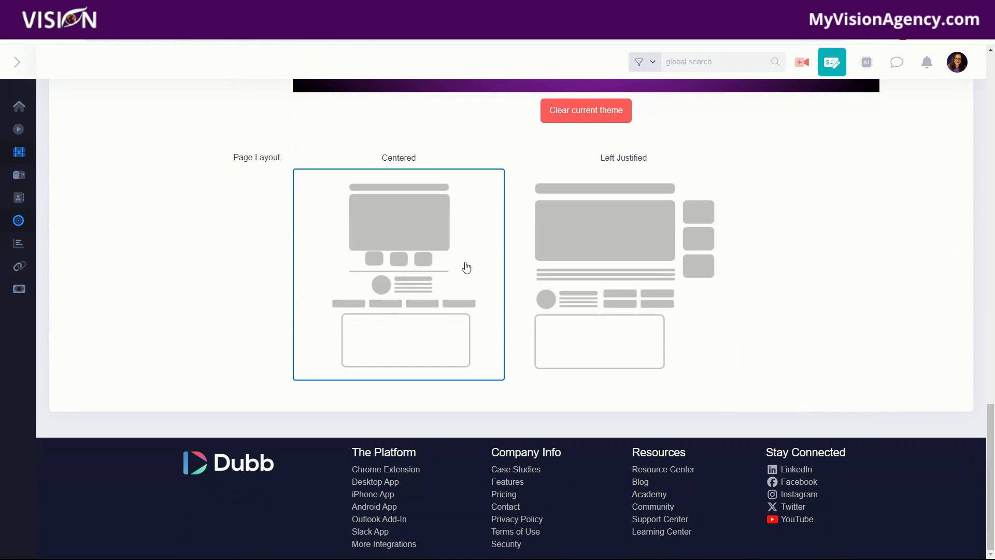
scroll(890, 349, "up", 15)
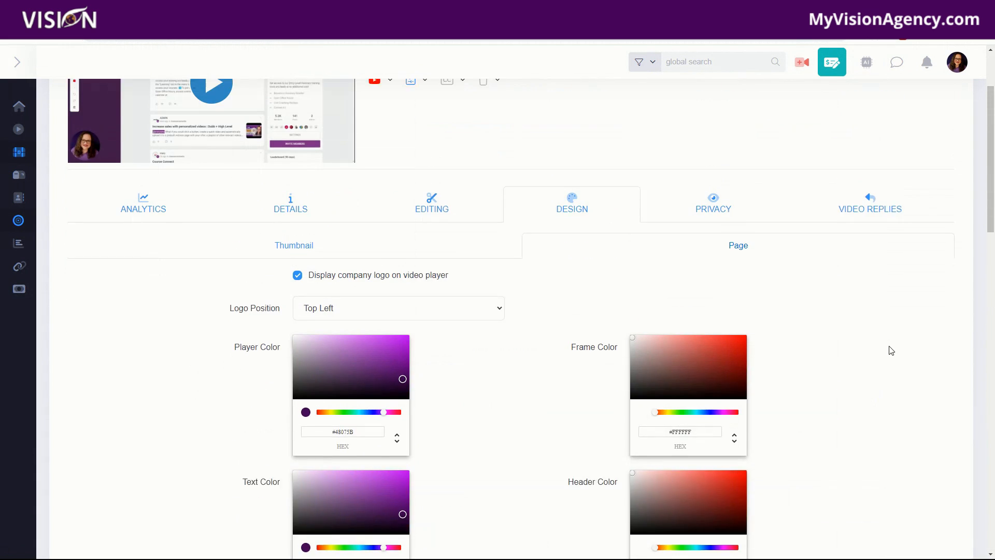
Step: Toggle password protection and hide-from-search on and off in the Privacy tab
left_click(712, 319)
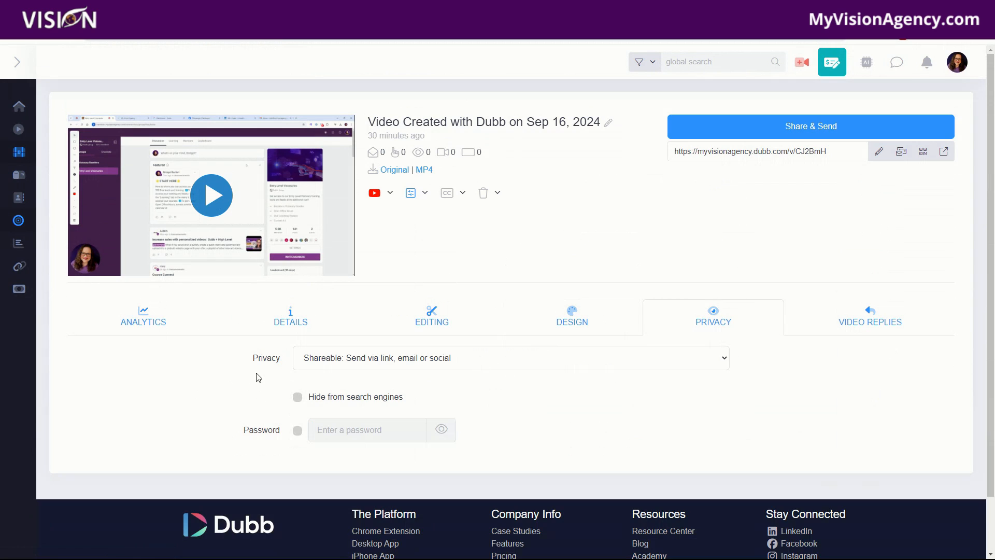
left_click(297, 433)
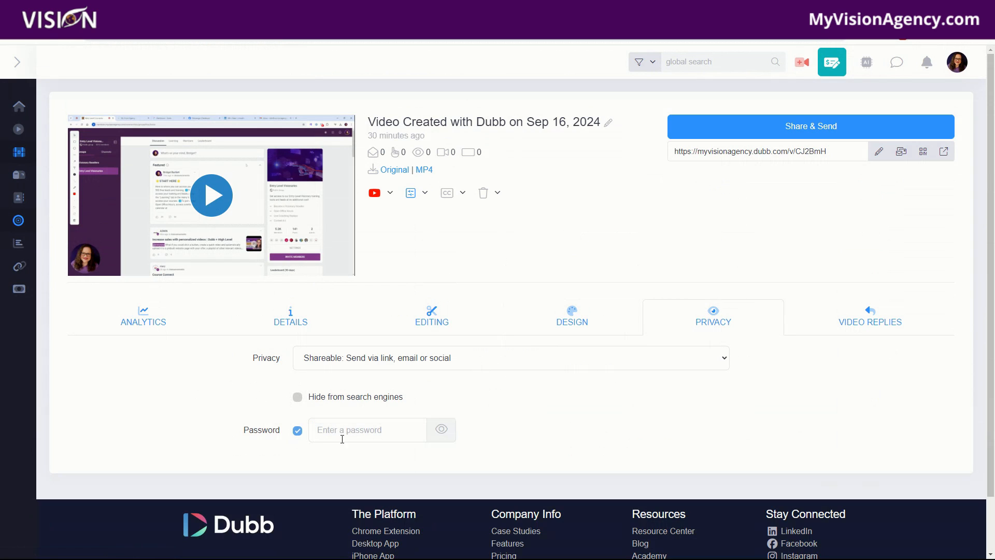
left_click(296, 436)
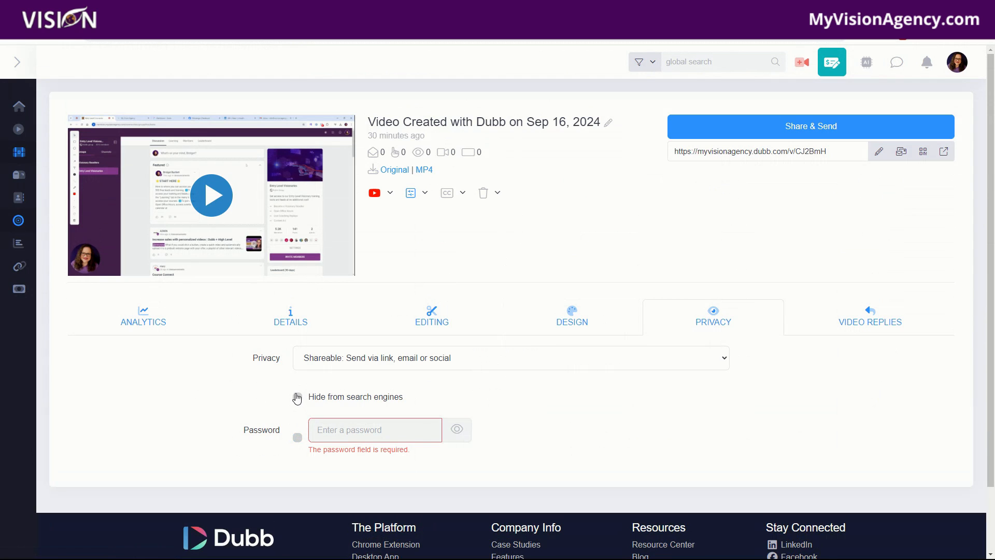
left_click(296, 400)
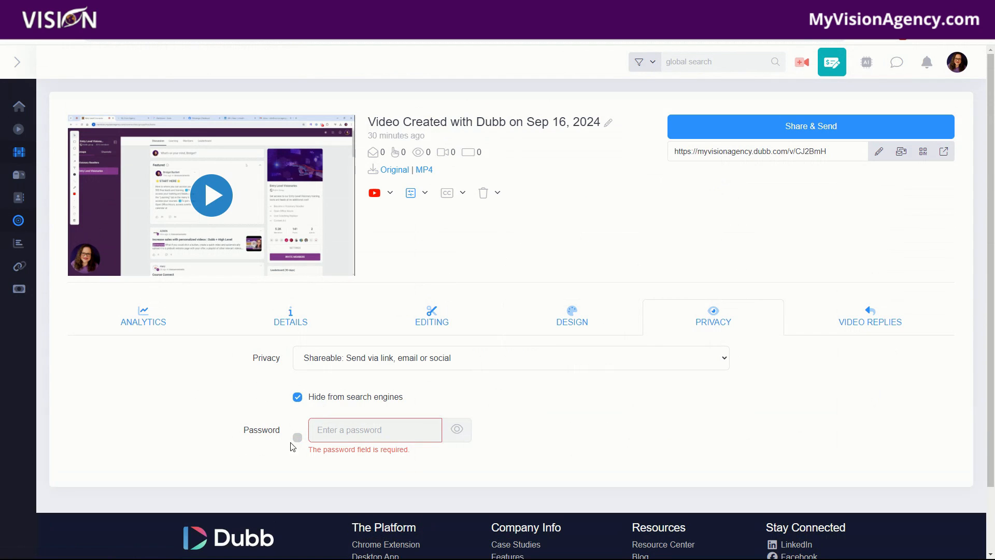
left_click(297, 399)
Step: View the Video Replies tab, the captions and presets menus, and the Share and Send dialog
left_click(870, 322)
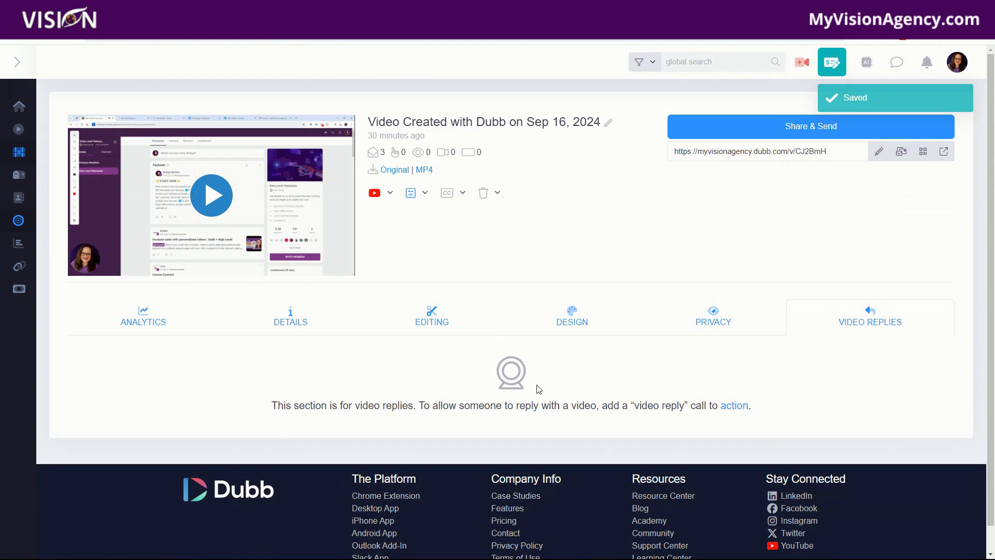
left_click(461, 193)
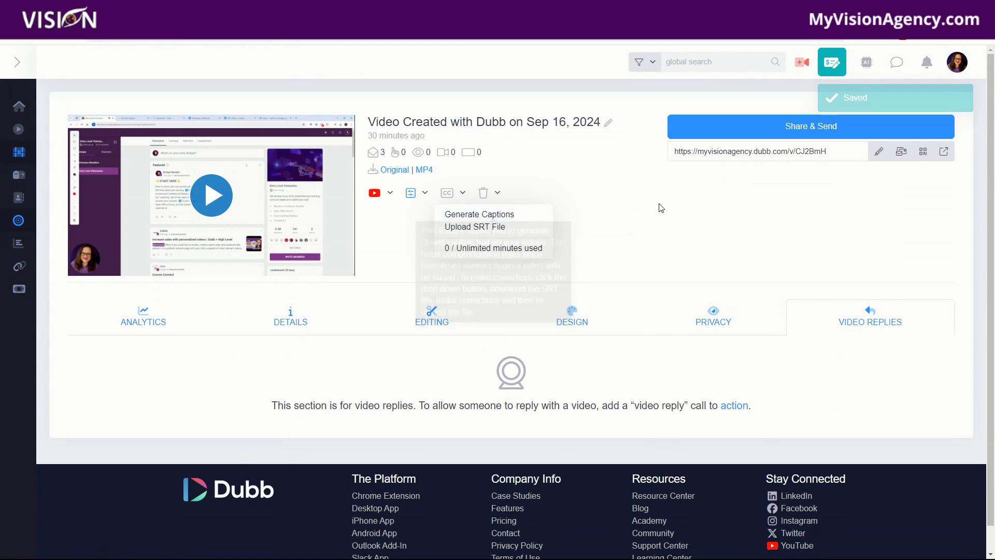
left_click(424, 194)
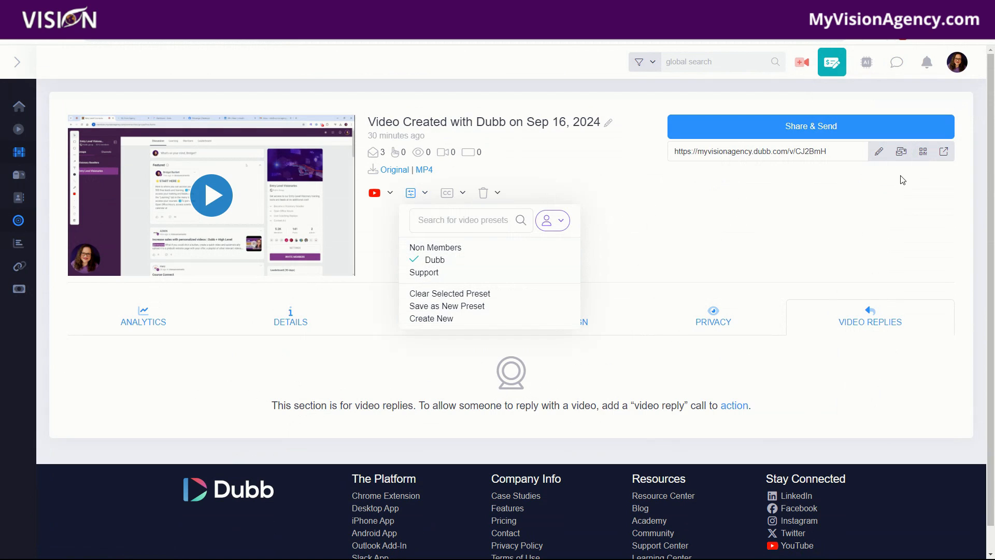
left_click(817, 130)
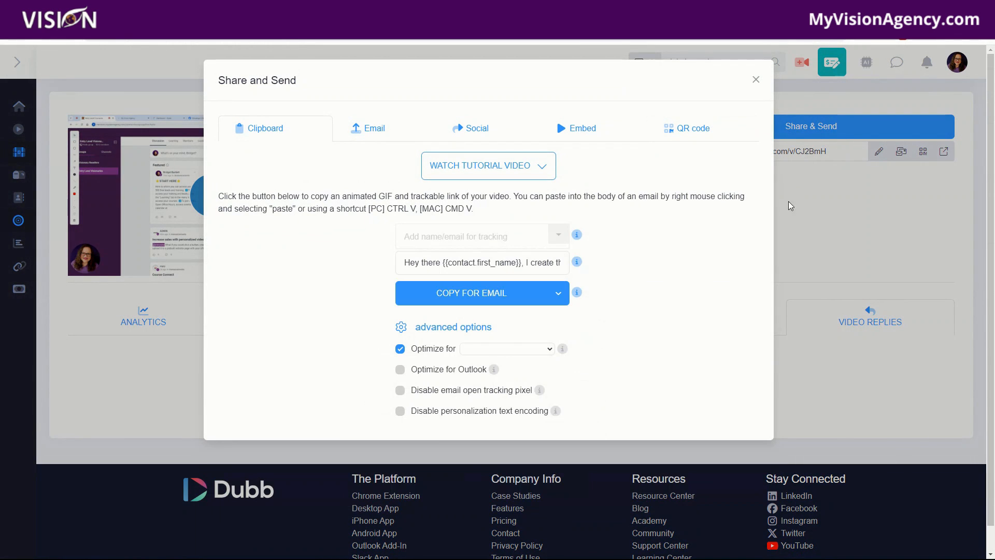
left_click(755, 82)
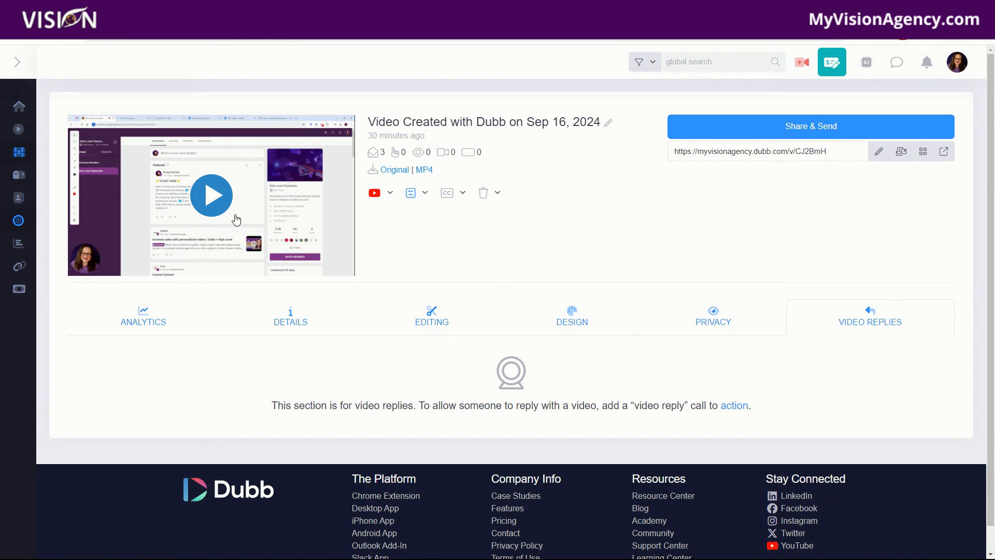
Step: Open the Calls to Action list and dismiss its intro popup
mouse_move(25, 151)
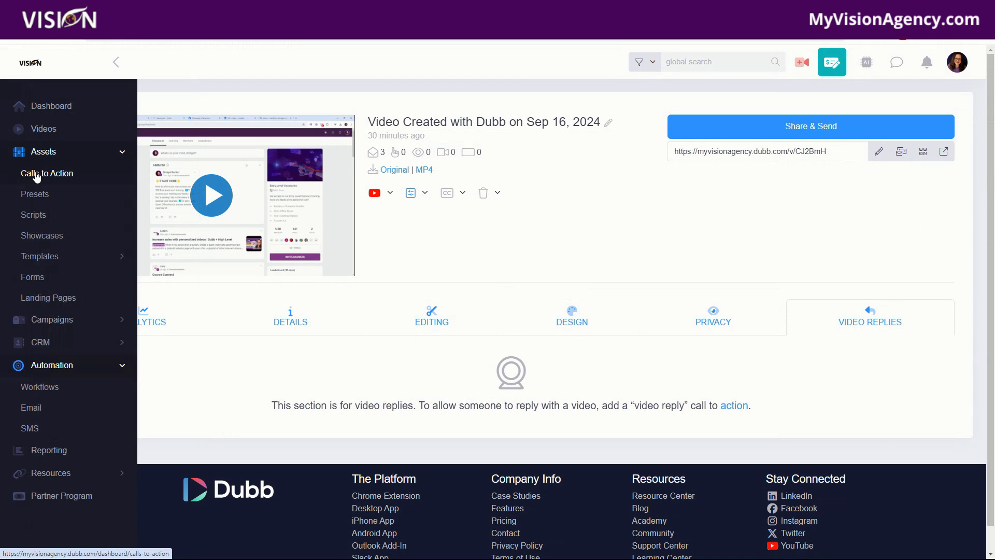
left_click(36, 176)
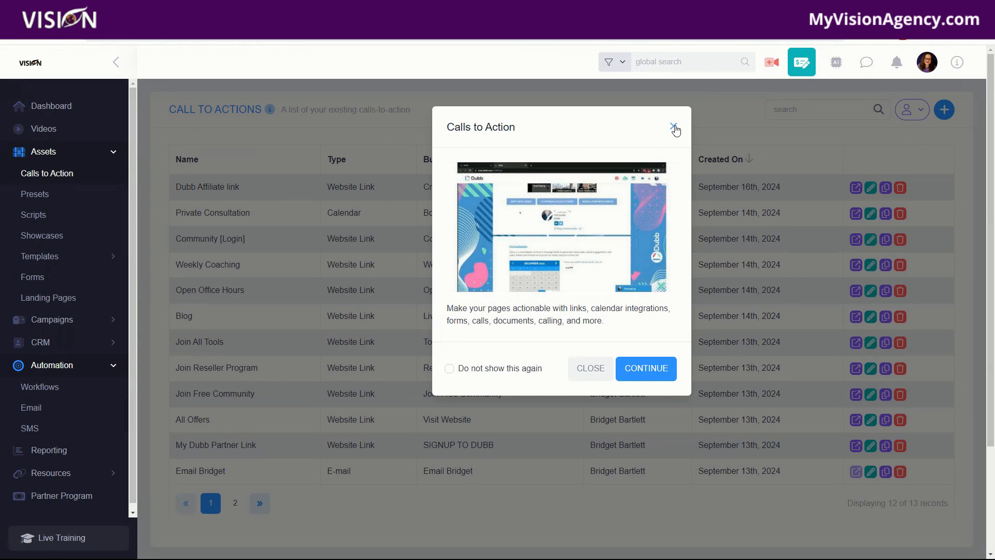
left_click(674, 127)
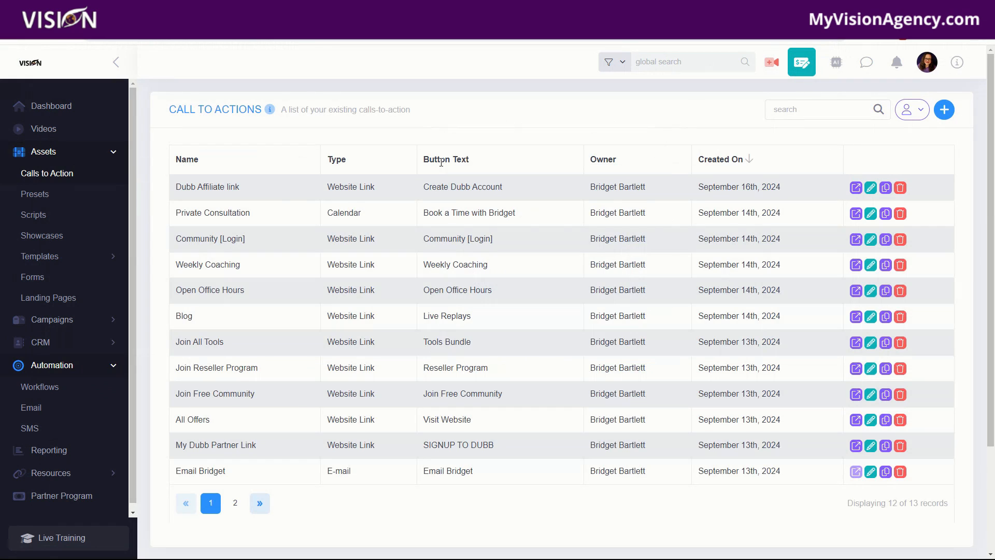
Step: Start a new call-to-action named Test
left_click(944, 110)
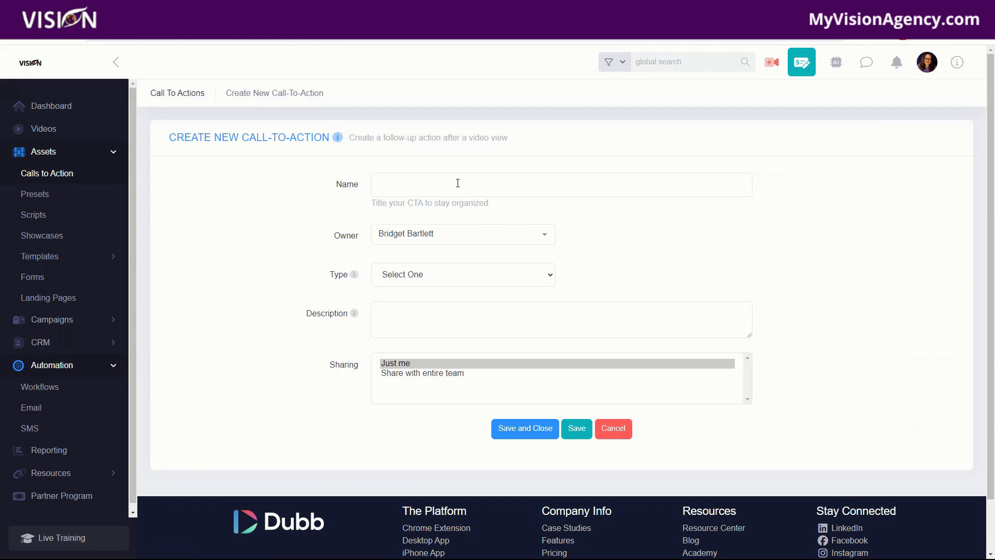
left_click(457, 183)
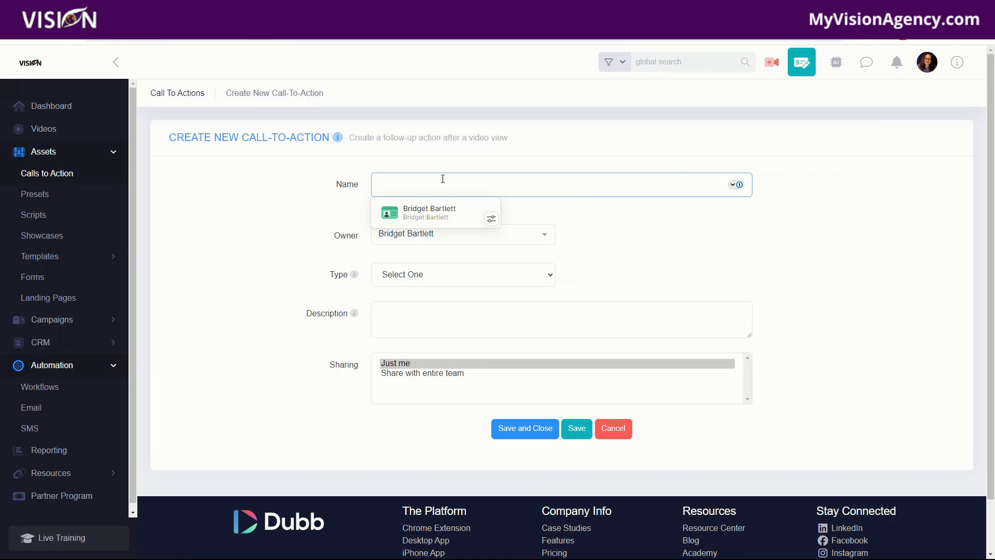
type("Test")
left_click(597, 216)
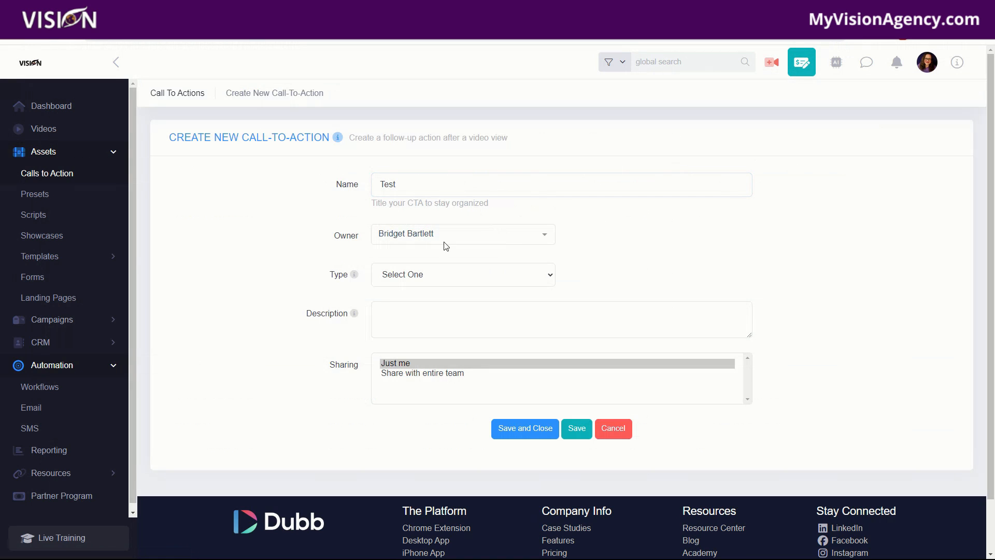
left_click(395, 236)
left_click(314, 227)
Step: Set the call-to-action type to Video Reply with custom button text "Send us a video" and save it
left_click(400, 276)
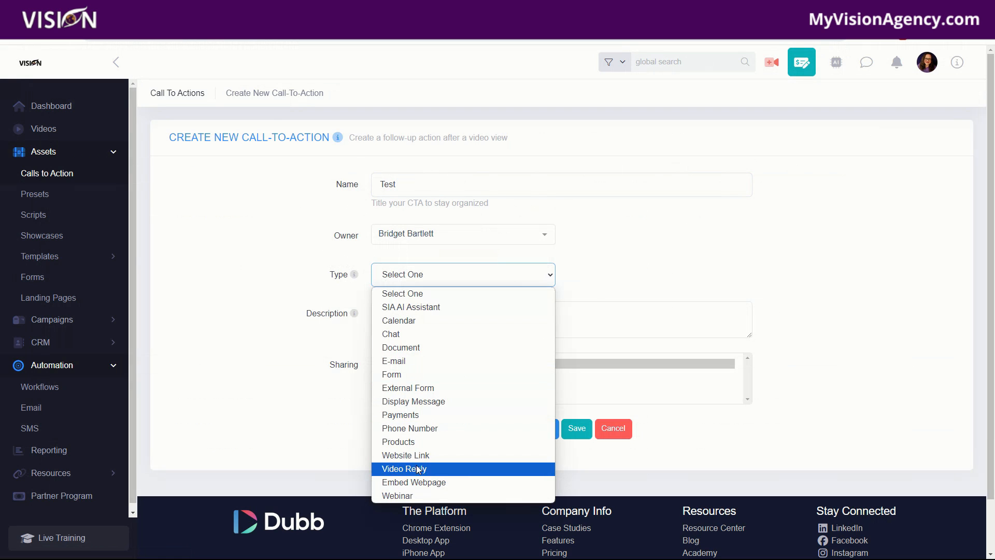
left_click(440, 469)
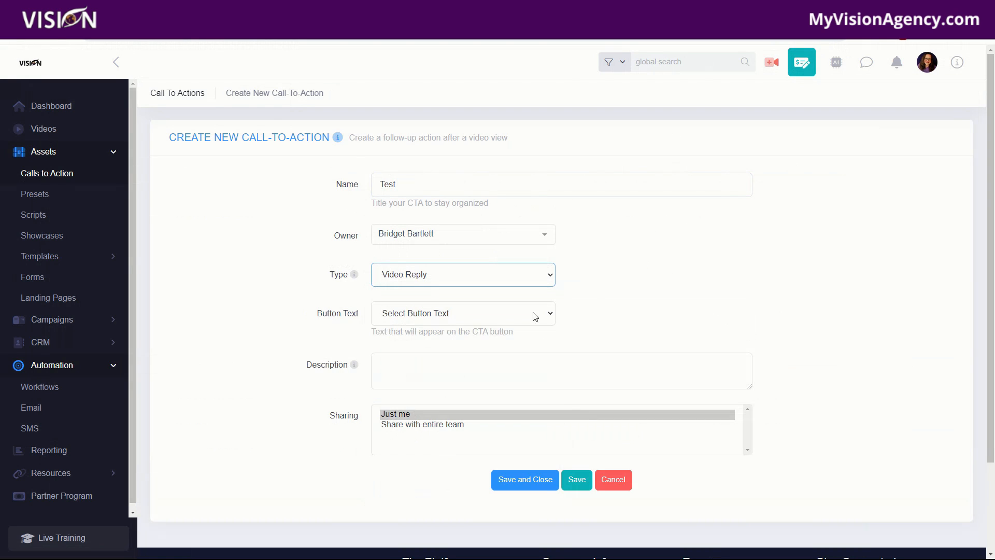
left_click(441, 314)
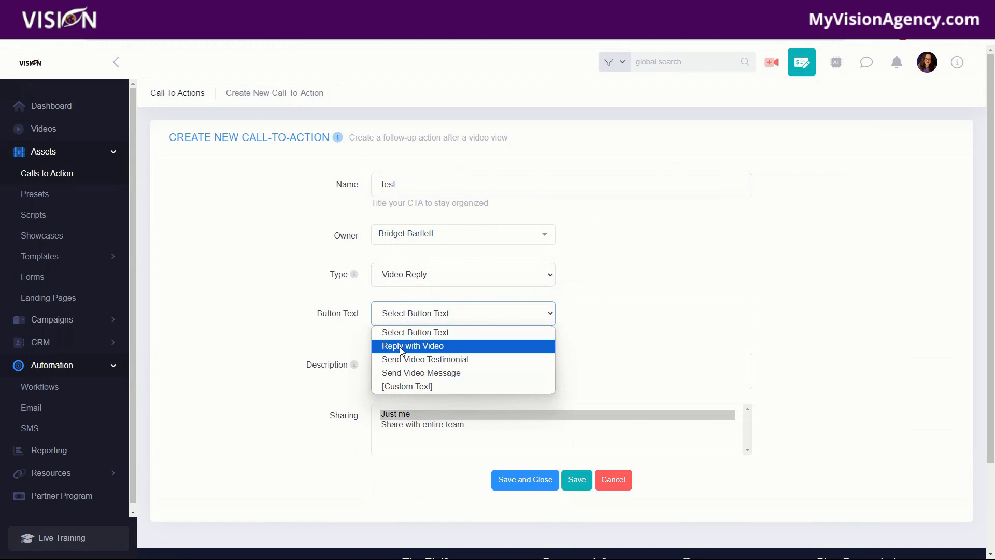
left_click(404, 388)
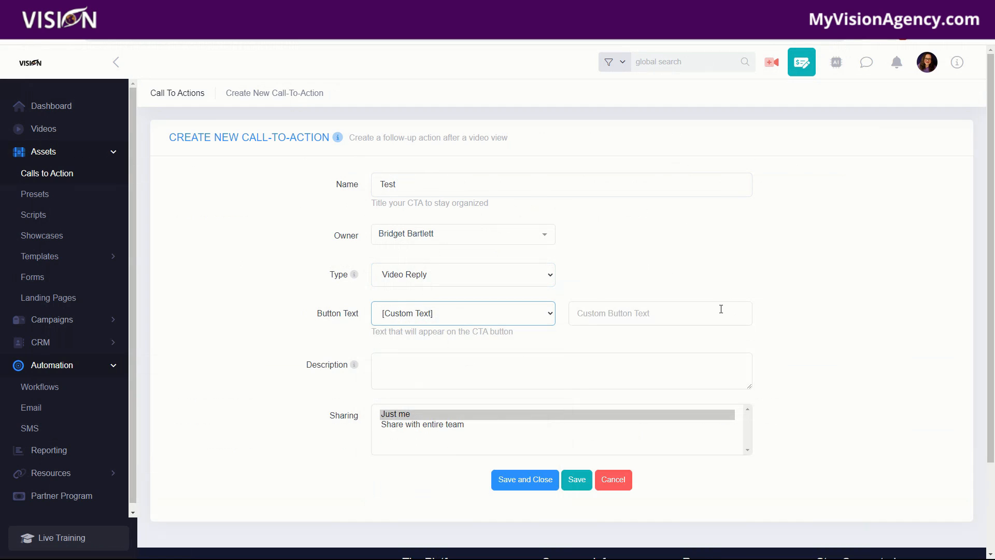
left_click(618, 315)
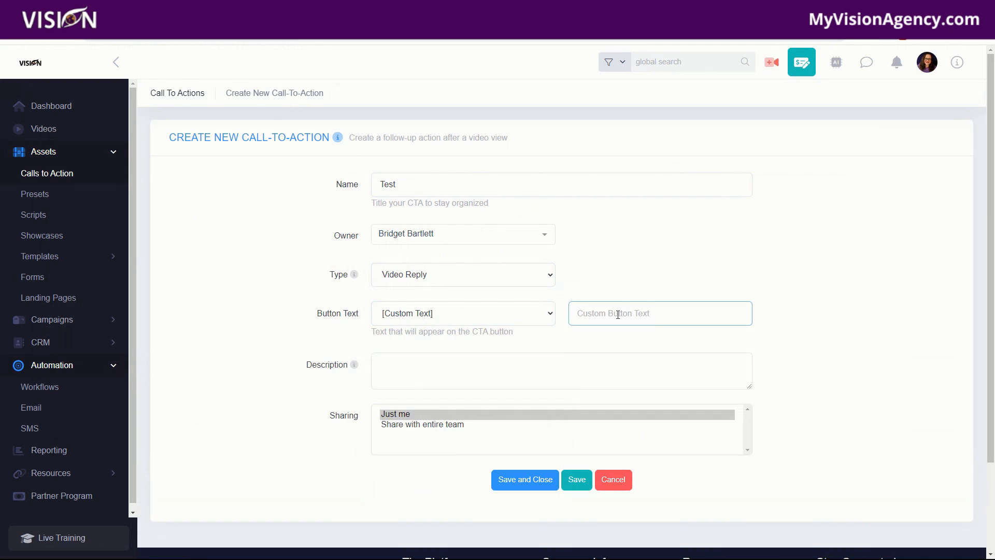
type("Send us a video")
left_click(515, 480)
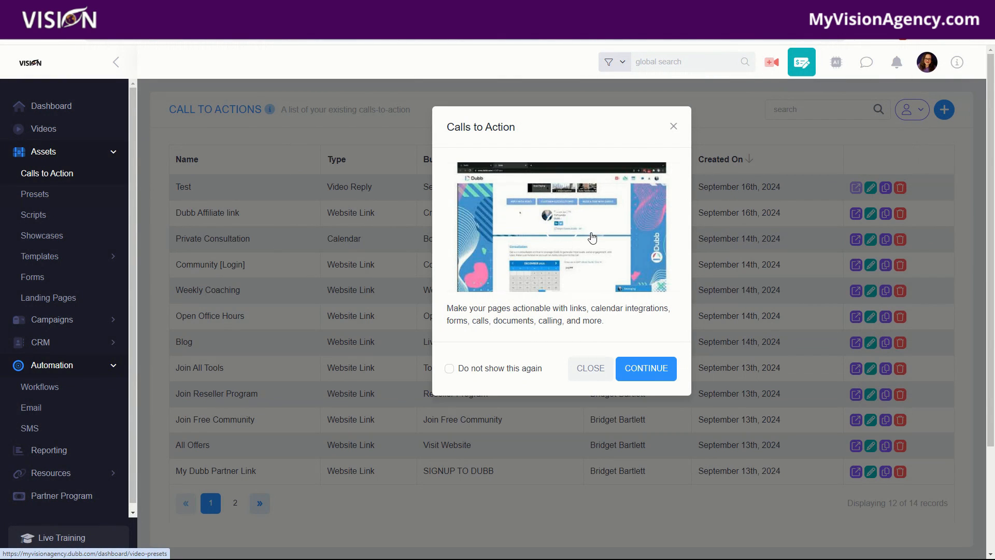
Step: Browse the Presets and Scripts asset pages, dismissing their intro popups
left_click(675, 126)
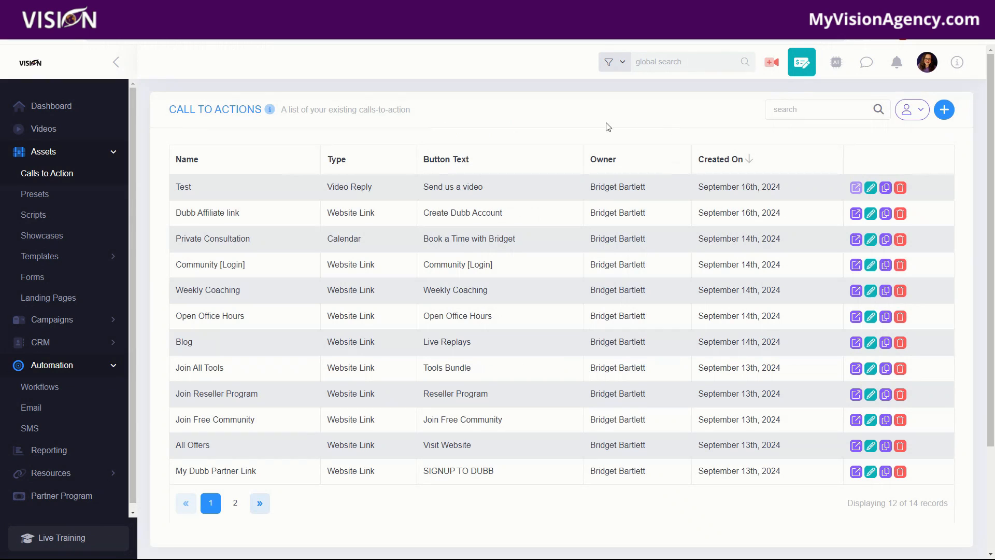
left_click(37, 199)
left_click(677, 126)
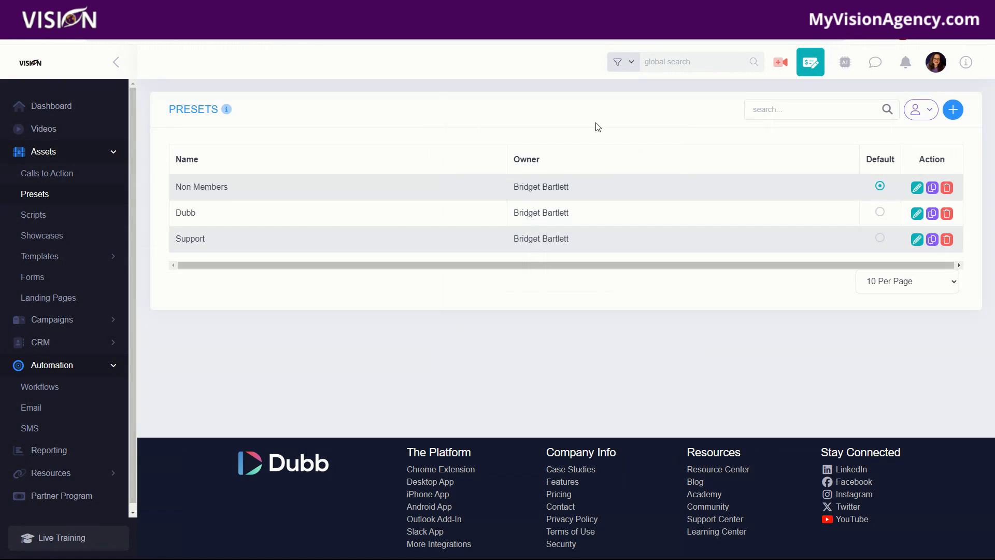
left_click(29, 215)
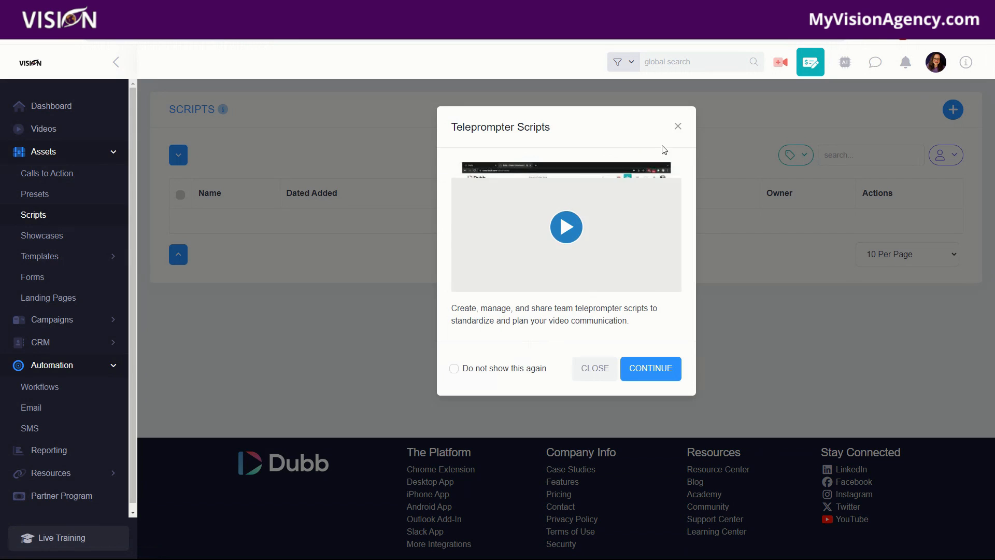
left_click(676, 127)
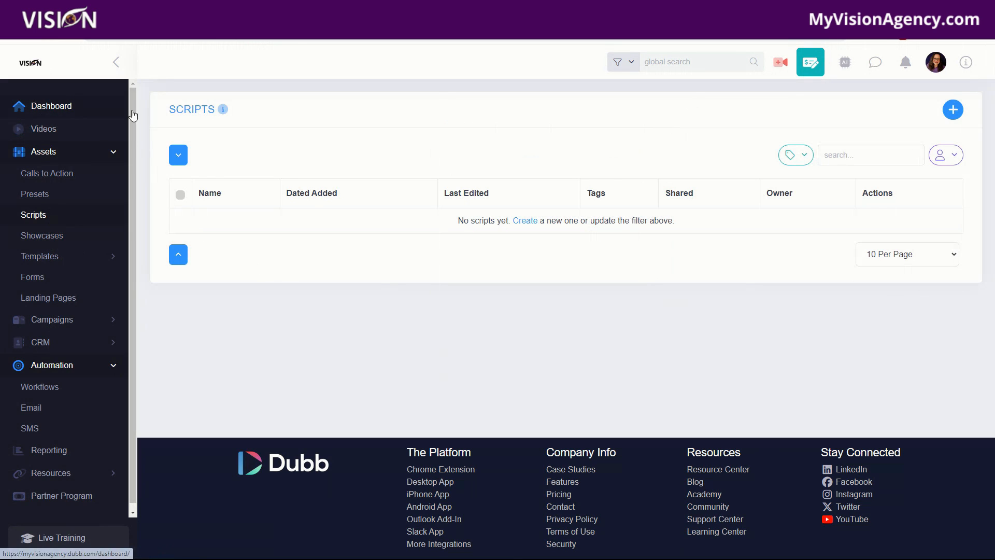
Step: Open Create a Video and browse the Screen, YouTube, Upload and Voice recording options
left_click(779, 61)
left_click(497, 351)
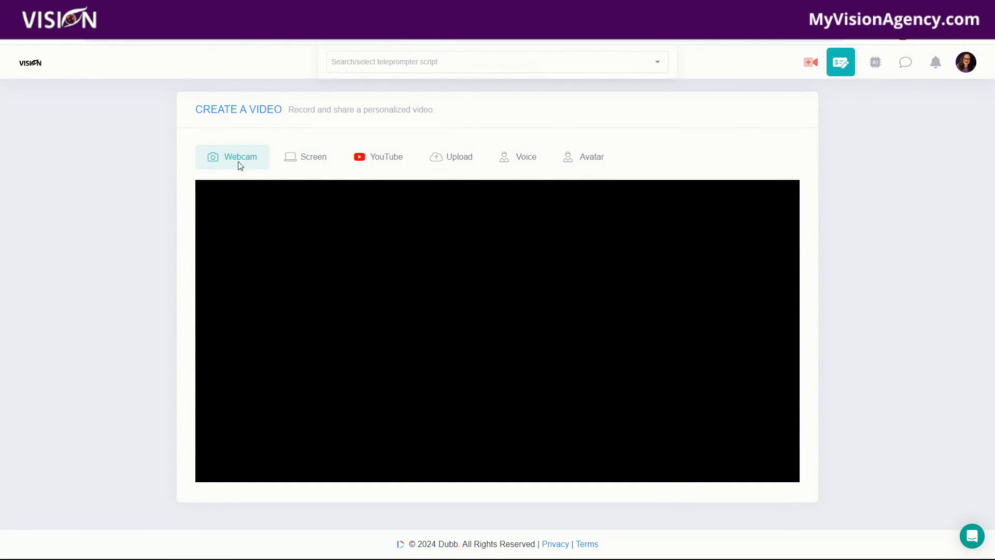
left_click(316, 161)
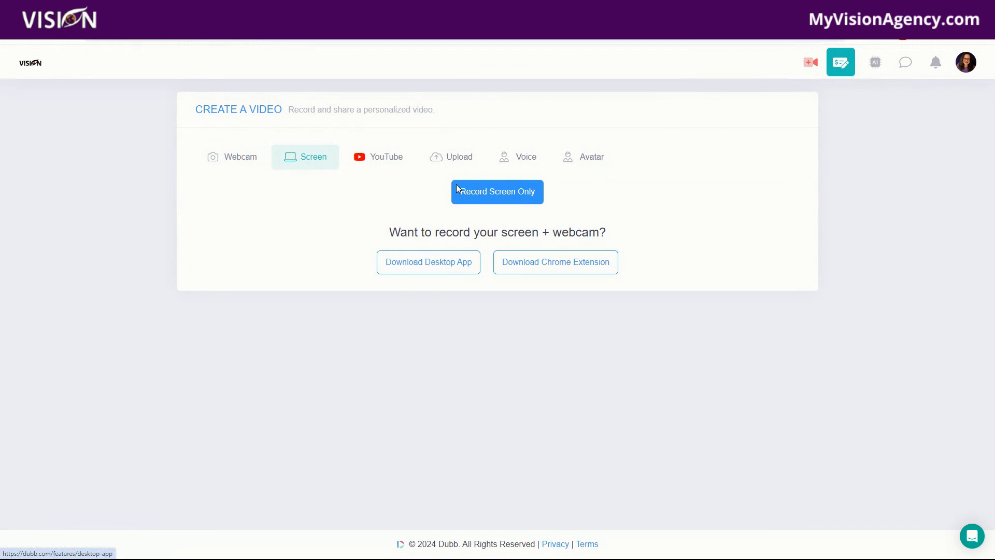
left_click(382, 156)
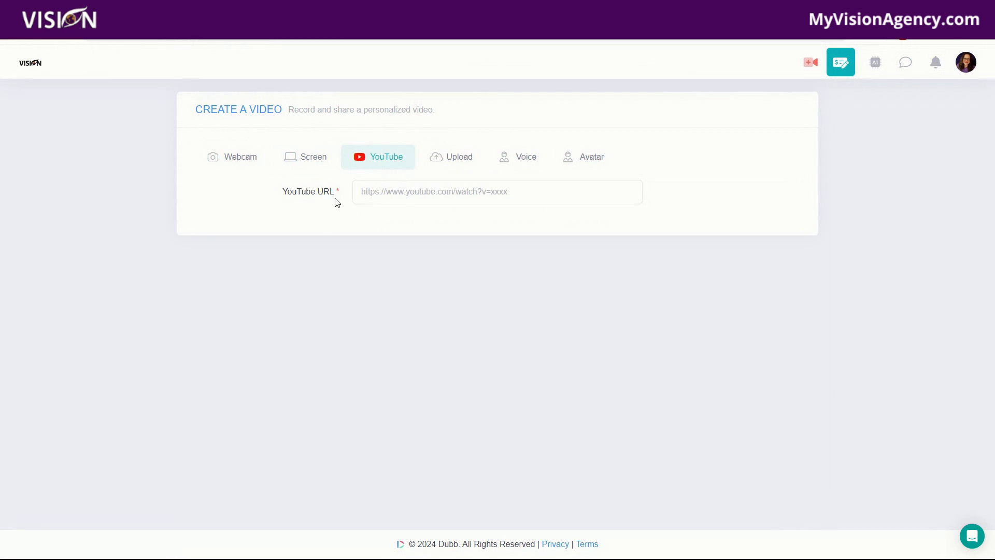
left_click(460, 159)
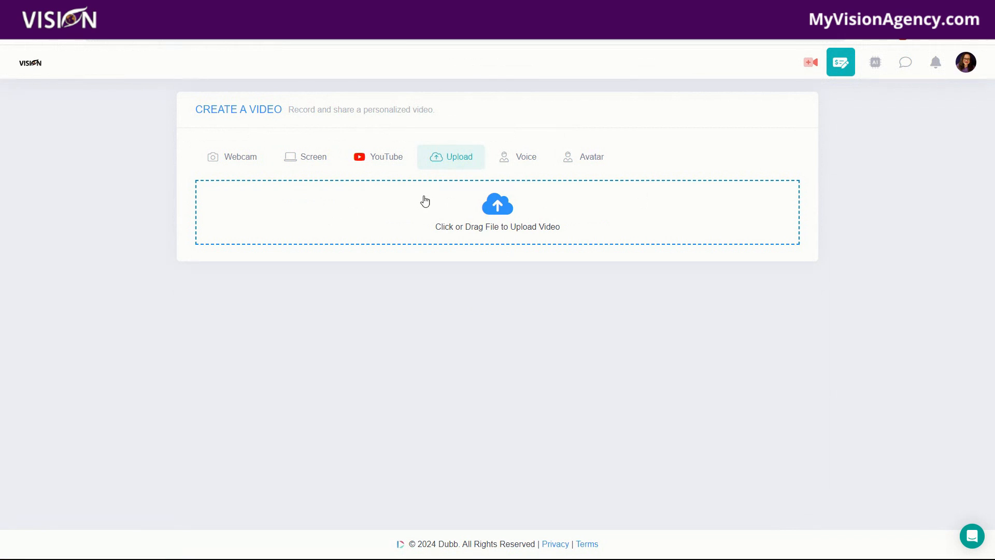
left_click(522, 167)
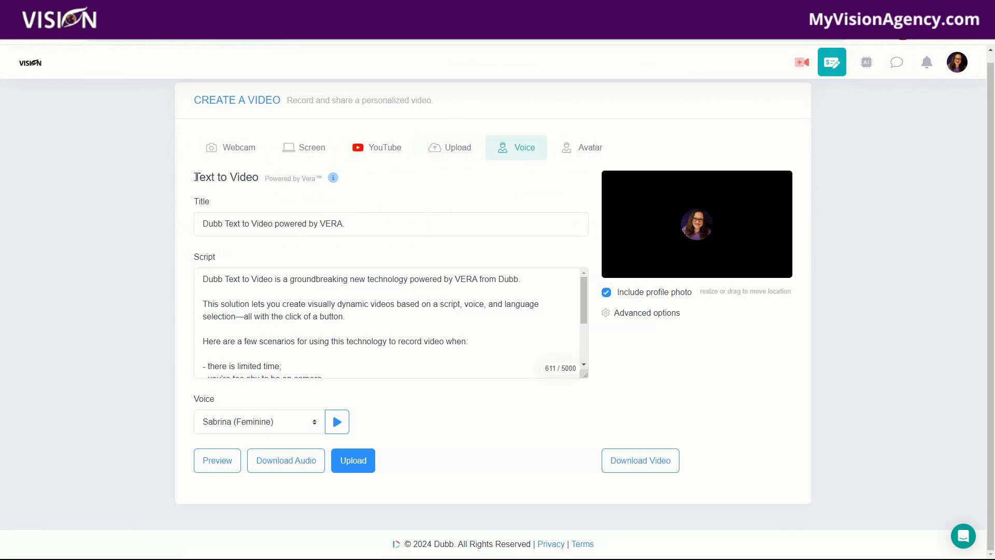
left_click_drag(196, 177, 261, 181)
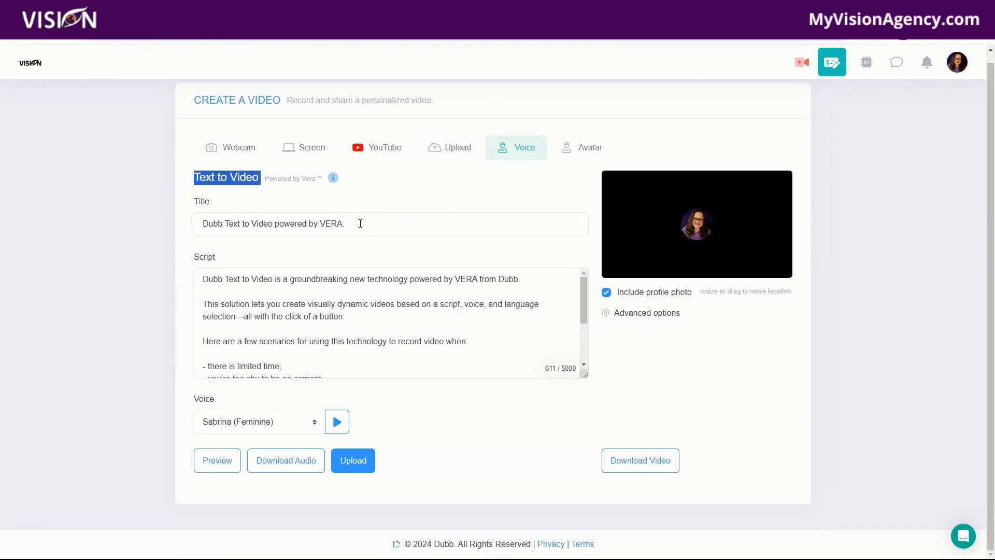
Step: Choose the Rebecca (Feminine) voice for Text to Video, preview it, and expand the advanced video options
left_click_drag(360, 224, 190, 219)
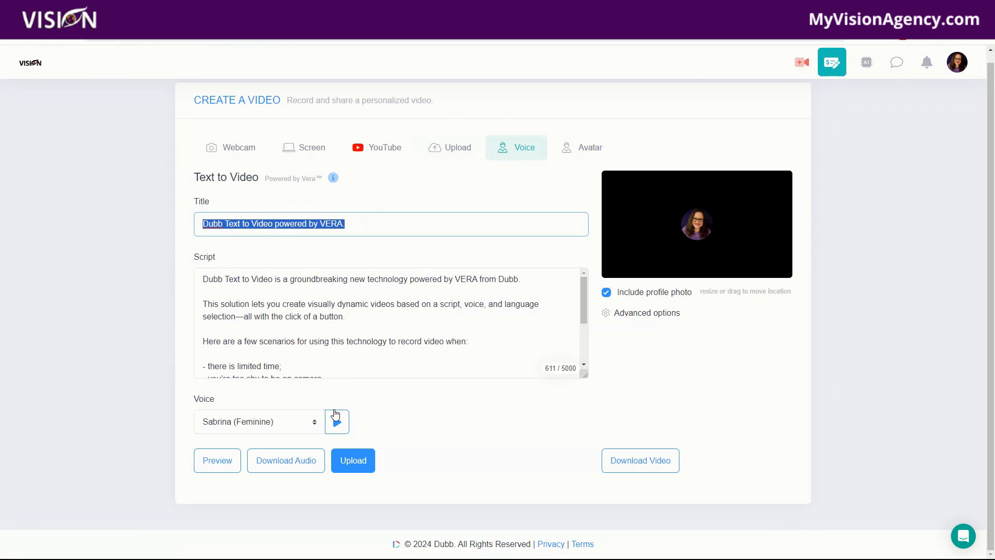
left_click(253, 428)
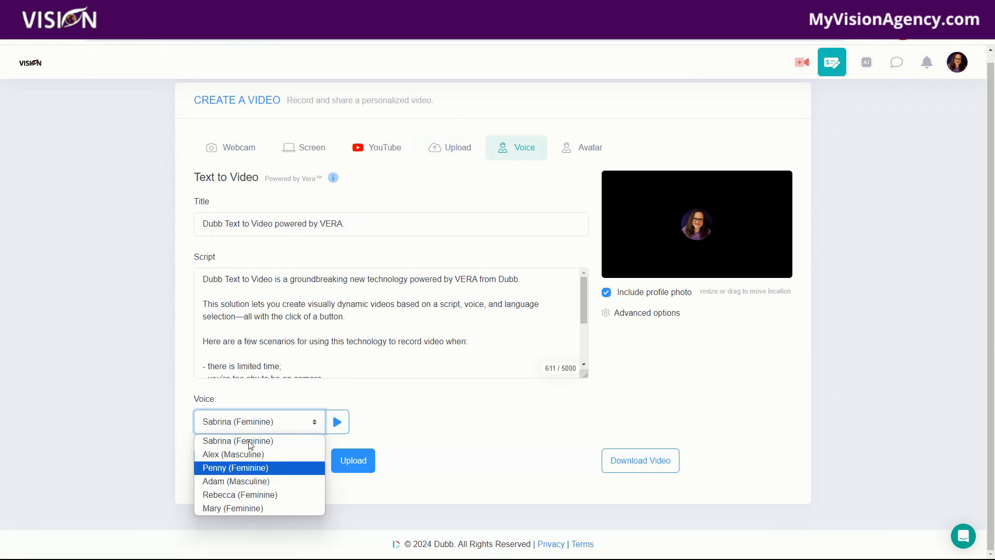
left_click(261, 494)
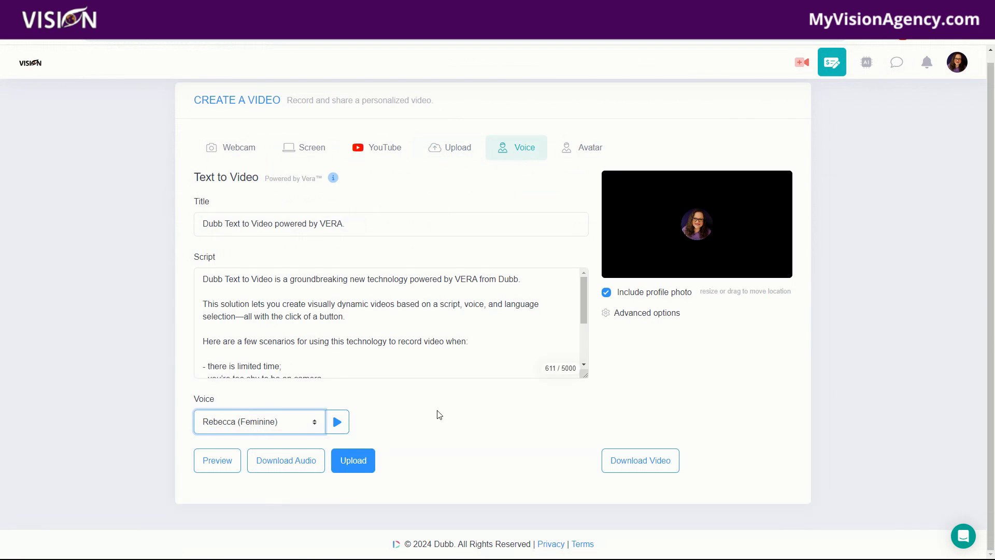
left_click(338, 423)
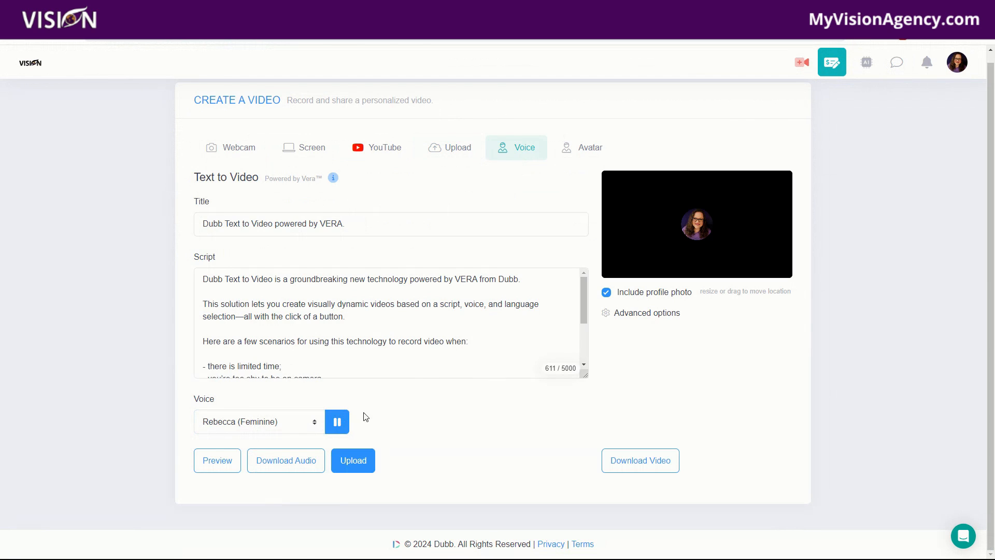
left_click(336, 426)
left_click(282, 467)
left_click(645, 320)
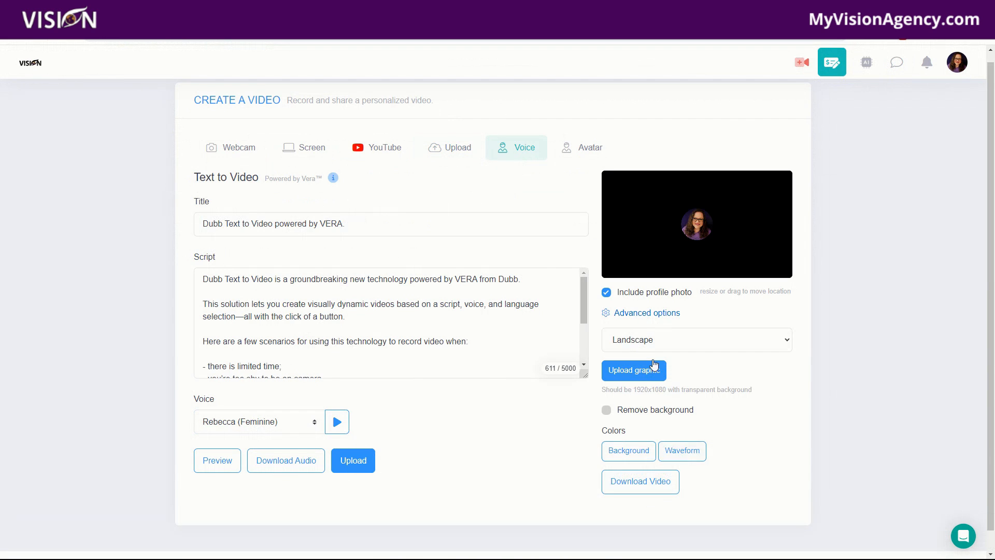
Step: Open the Avatar video option, dismiss its intro popup, and select a different avatar from the list
left_click(589, 148)
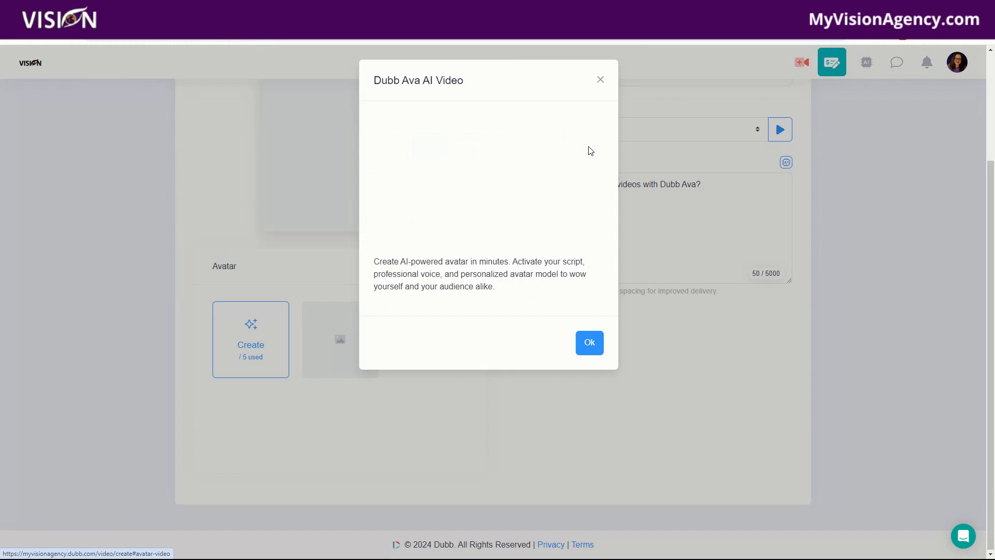
left_click(600, 79)
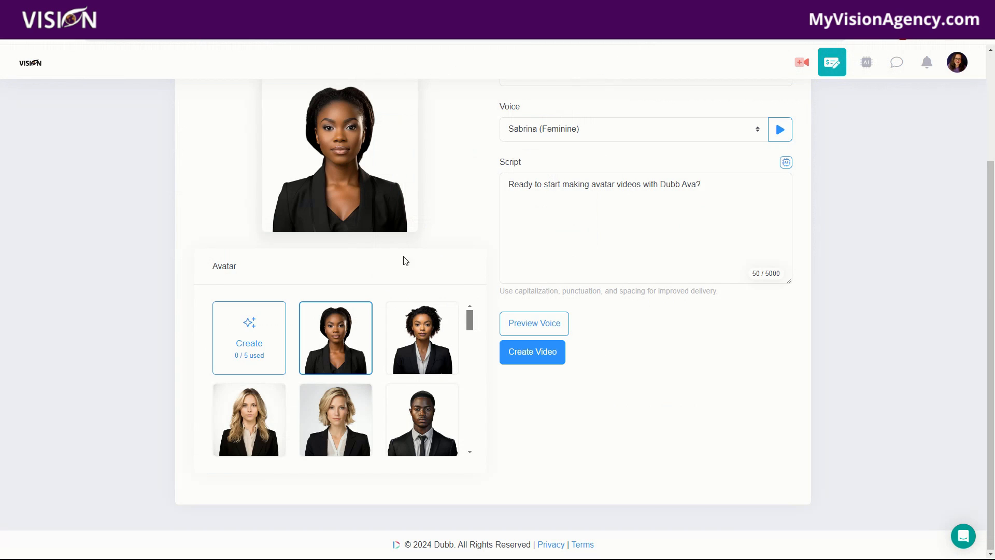
scroll(573, 482, "up", 2)
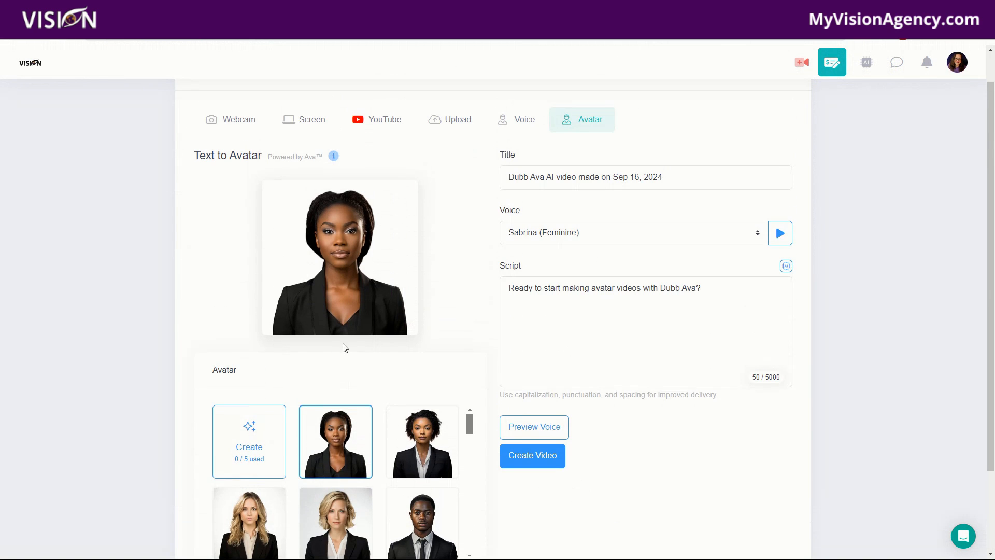
scroll(373, 485, "down", 3)
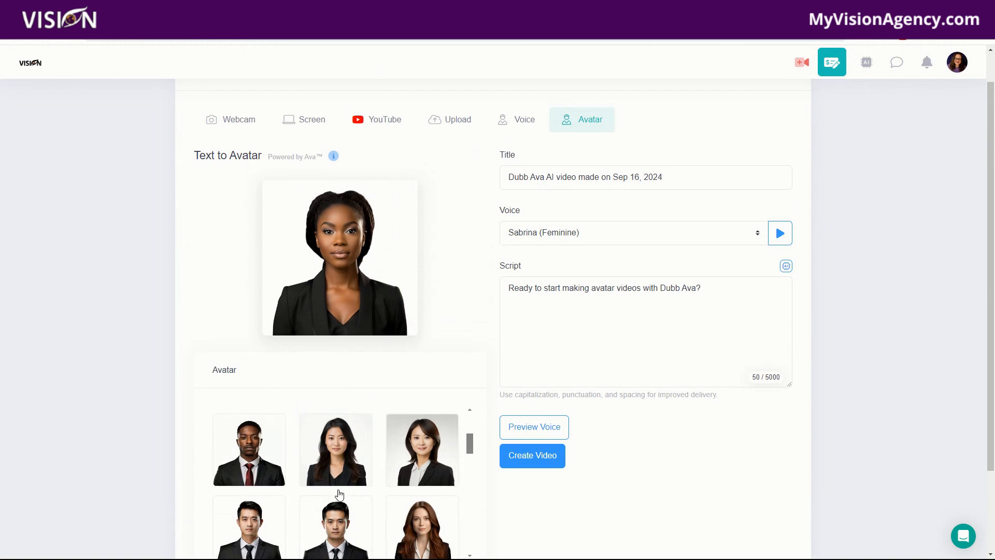
left_click(358, 446)
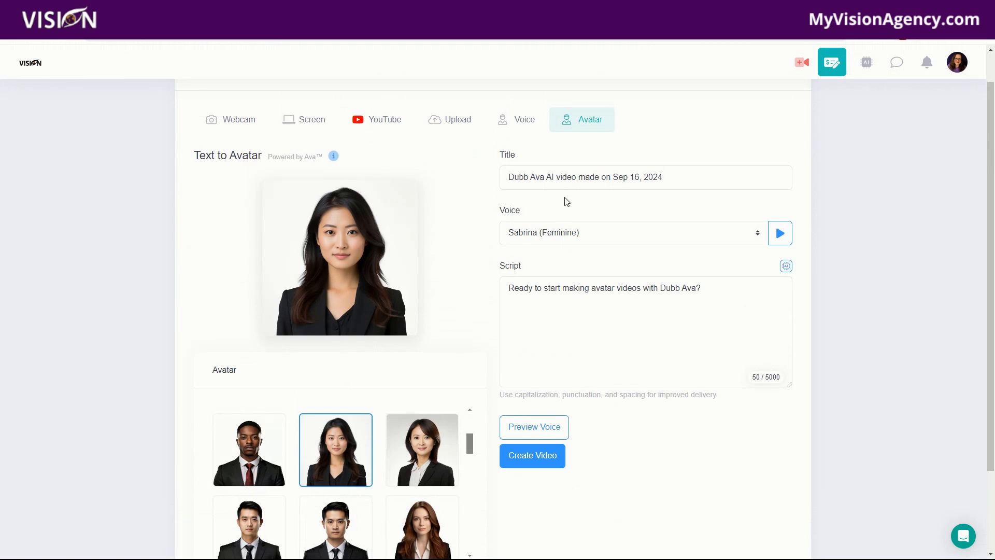
Step: Preview the avatar voice reading the default script
left_click_drag(672, 179, 487, 173)
left_click_drag(506, 290, 726, 299)
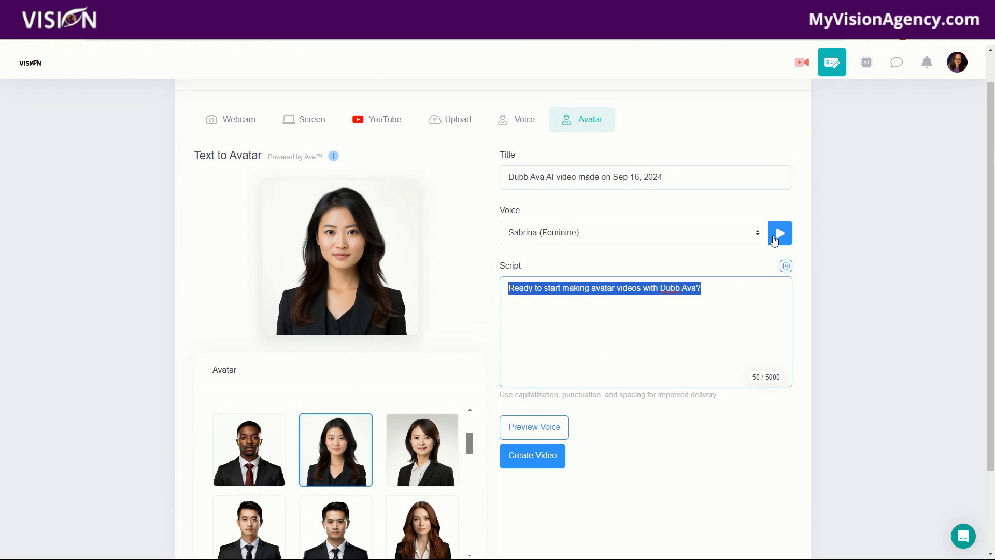
left_click(521, 433)
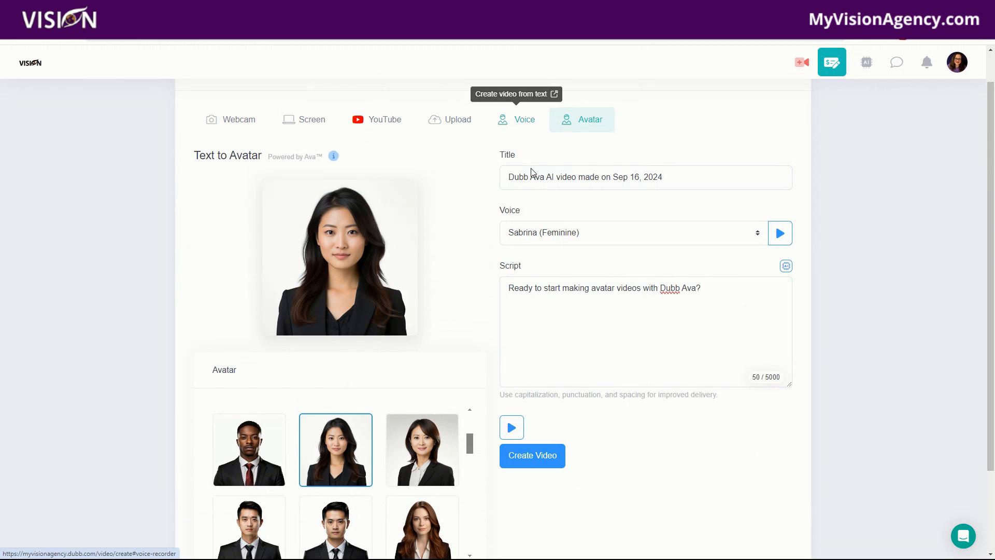
scroll(652, 374, "down", 2)
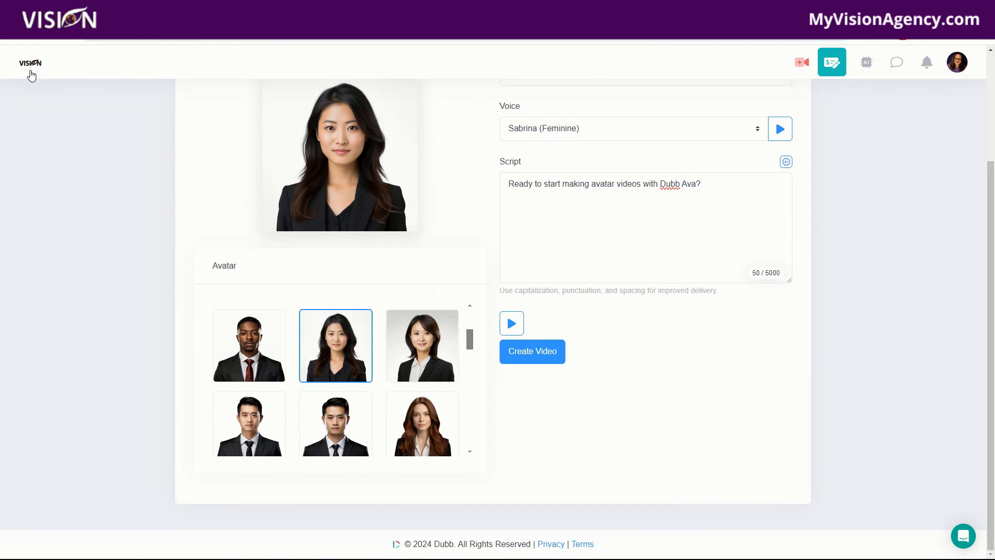
Step: Open the Bio Link Page from the profile menu and scroll through it
left_click(956, 64)
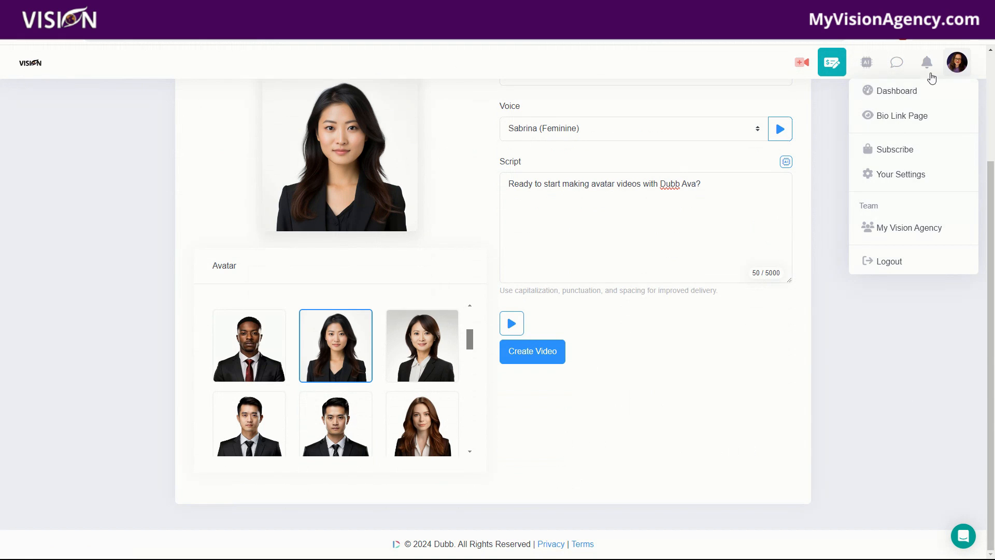
left_click(879, 117)
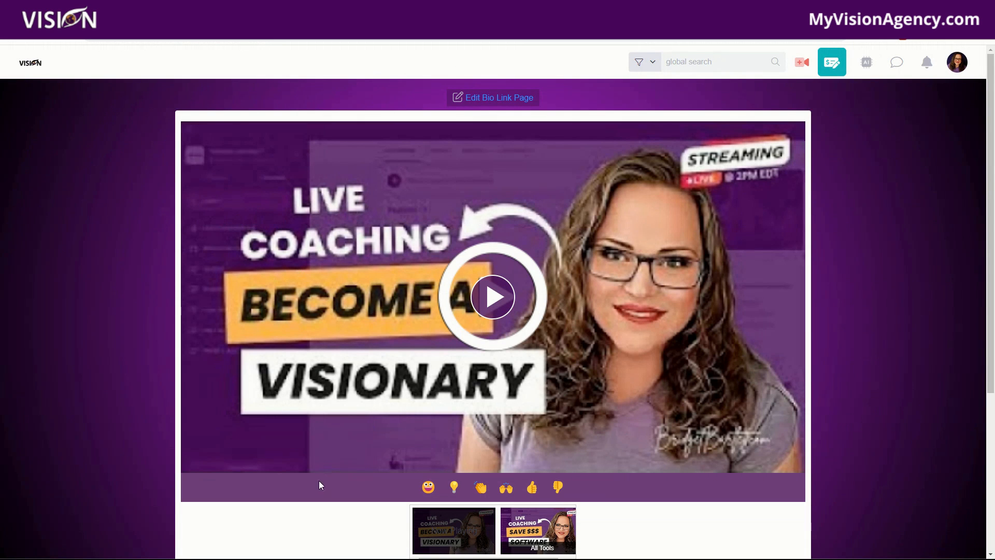
scroll(319, 486, "down", 5)
scroll(820, 405, "up", 2)
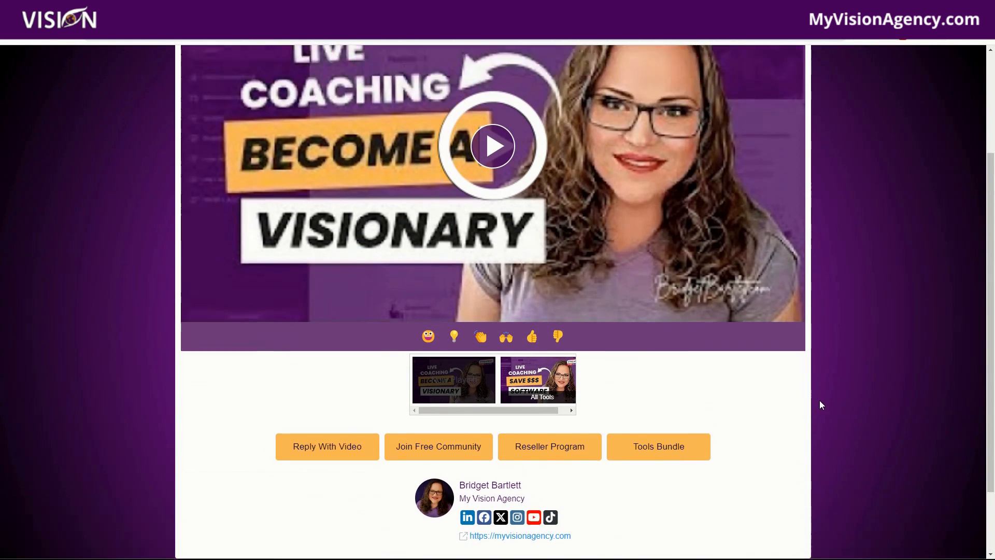
scroll(819, 400, "up", 3)
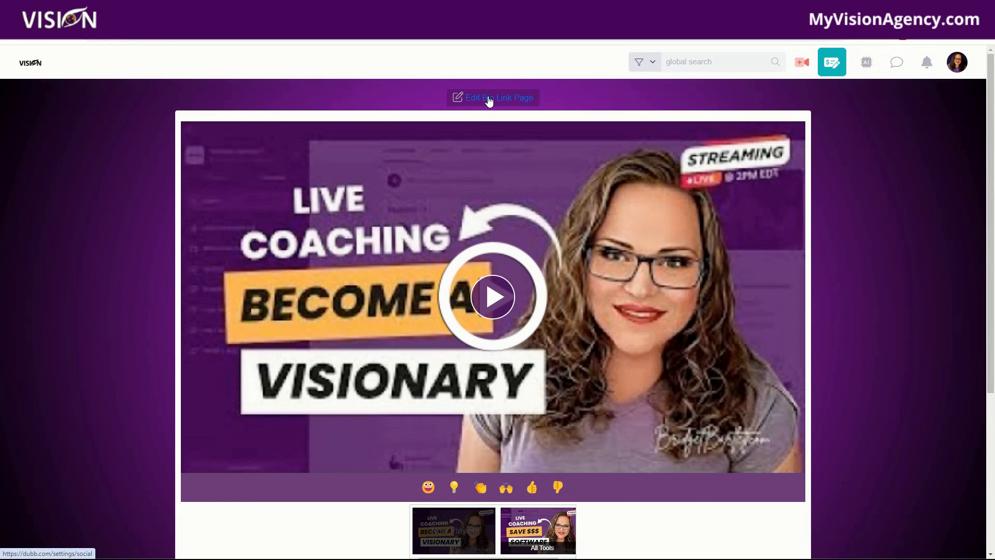
Step: Open the AI Assistant and expand the Assets, Campaigns and CRM navigation sections
left_click(867, 64)
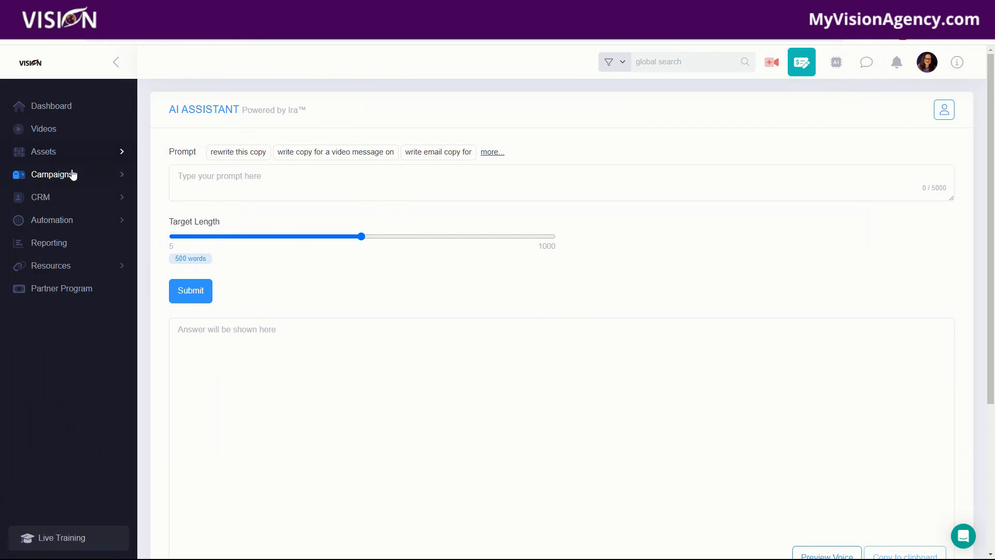
left_click(52, 156)
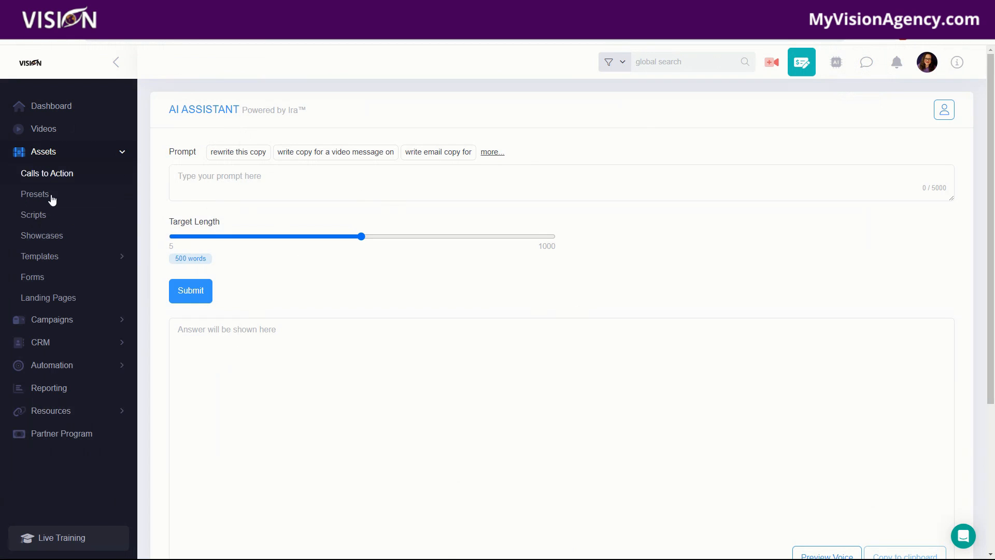
left_click(58, 321)
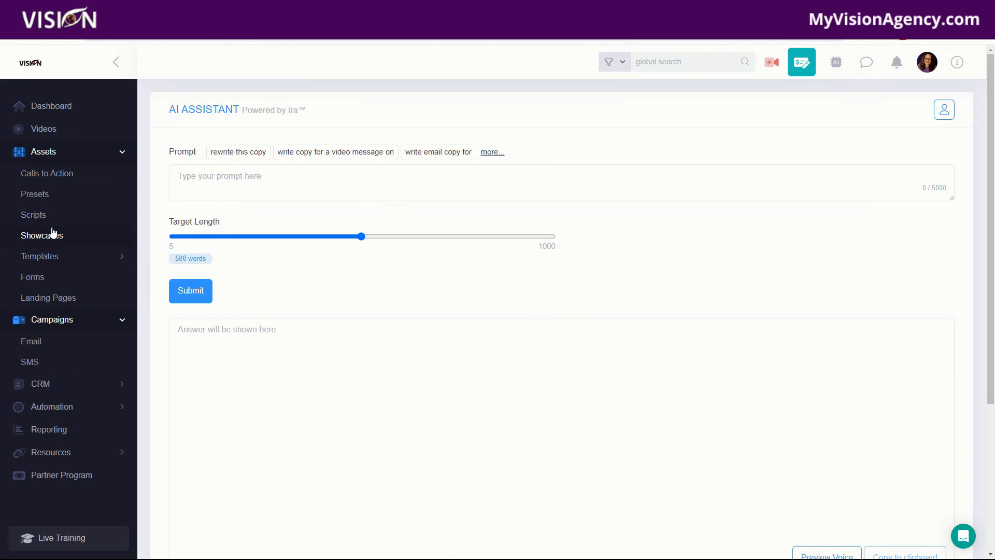
left_click(50, 385)
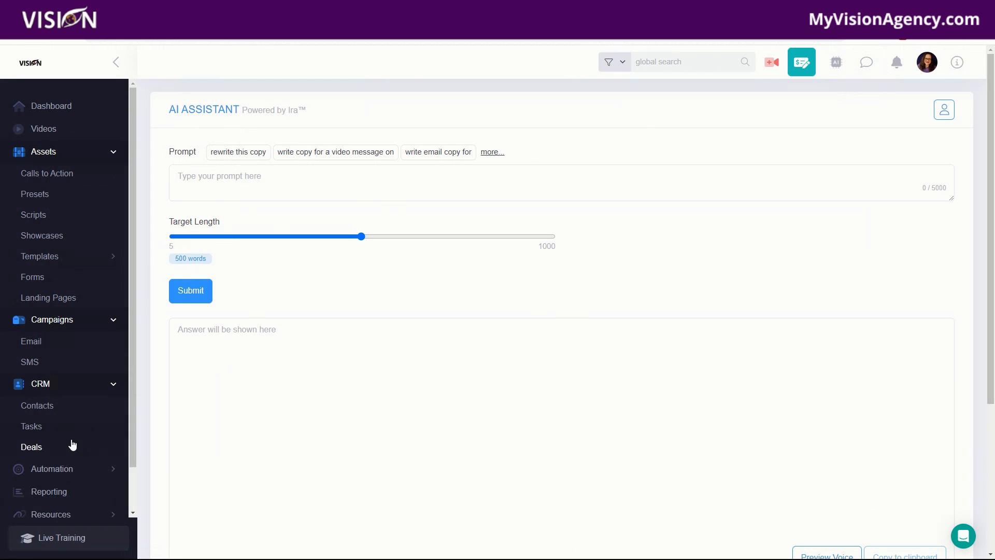
Step: Expand Automation and open Reporting, closing its Activity Reporting intro popup
scroll(83, 305, "down", 1)
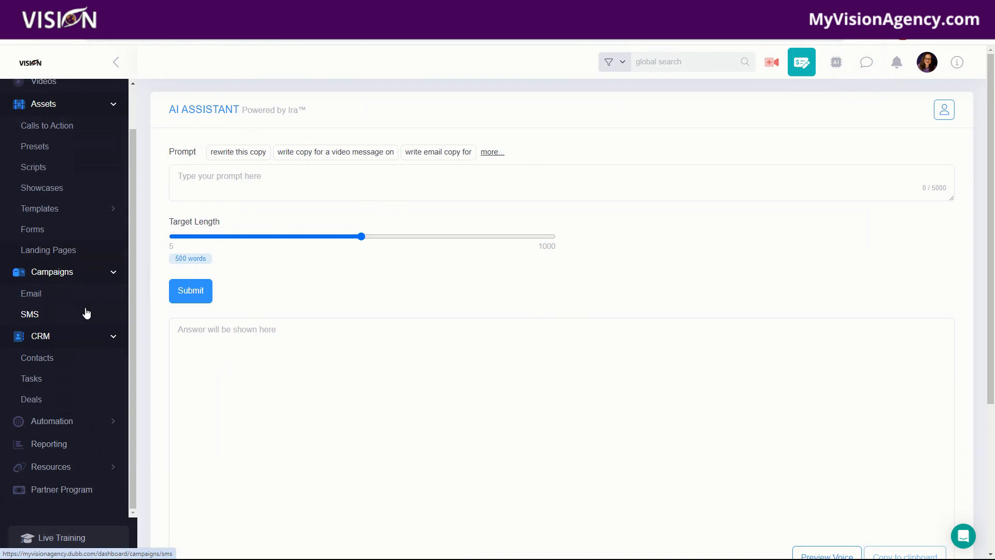
left_click(76, 421)
scroll(71, 393, "down", 1)
left_click(58, 444)
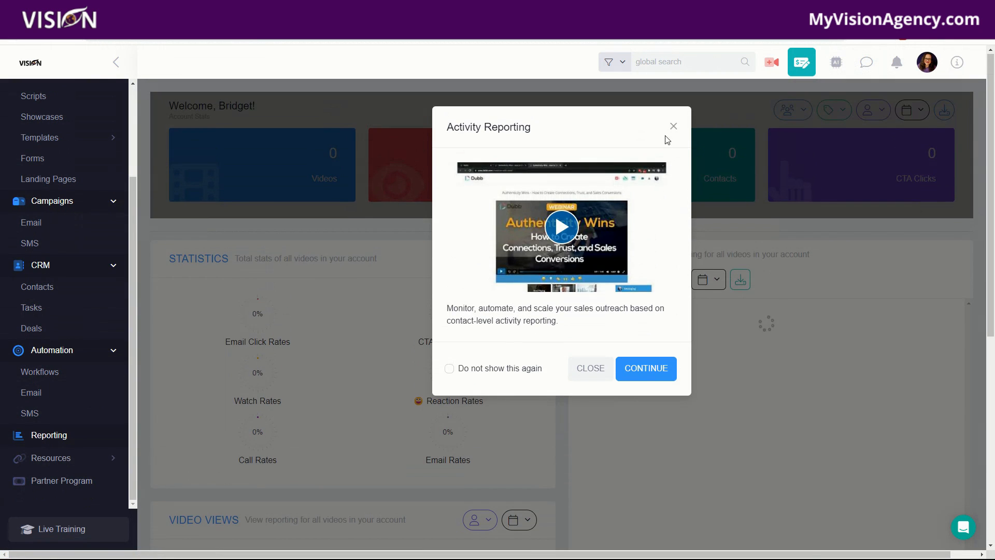
left_click(675, 128)
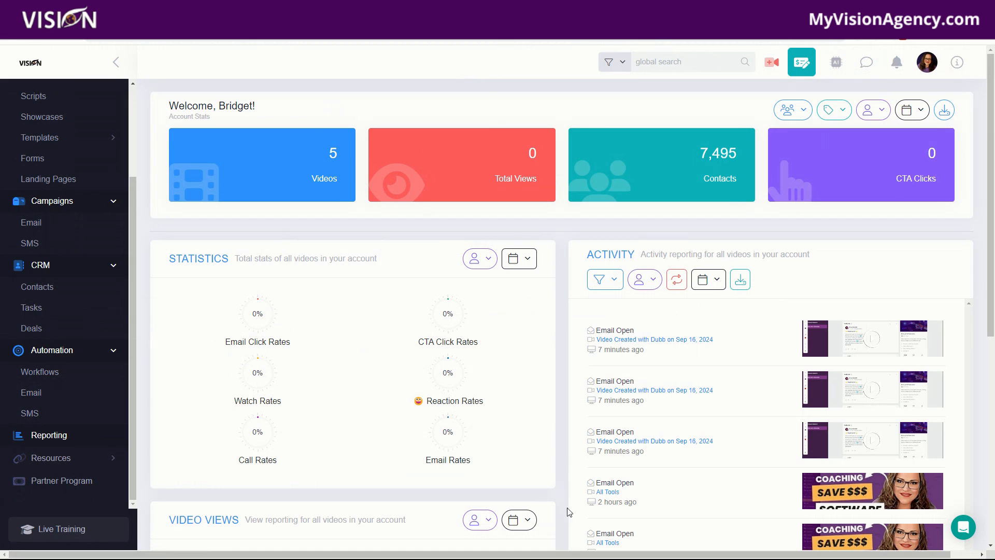
Step: Switch to the Dubb website tab and accept its signup popup offer
mouse_move(551, 550)
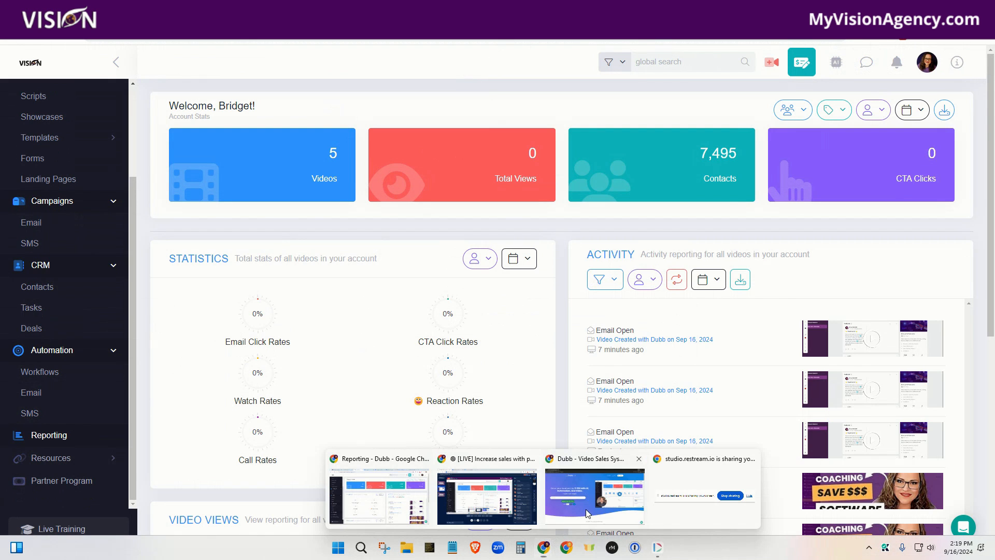
left_click(585, 508)
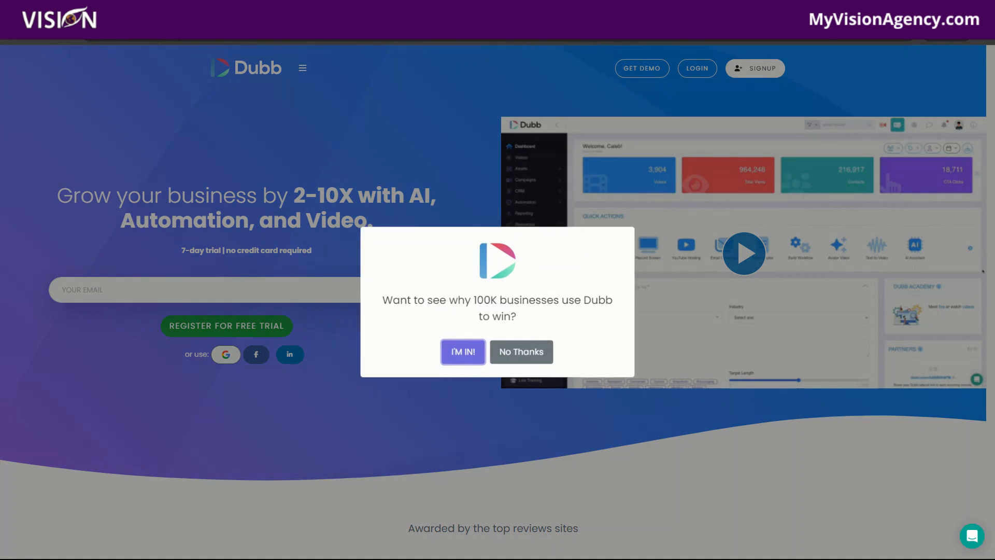
left_click(463, 351)
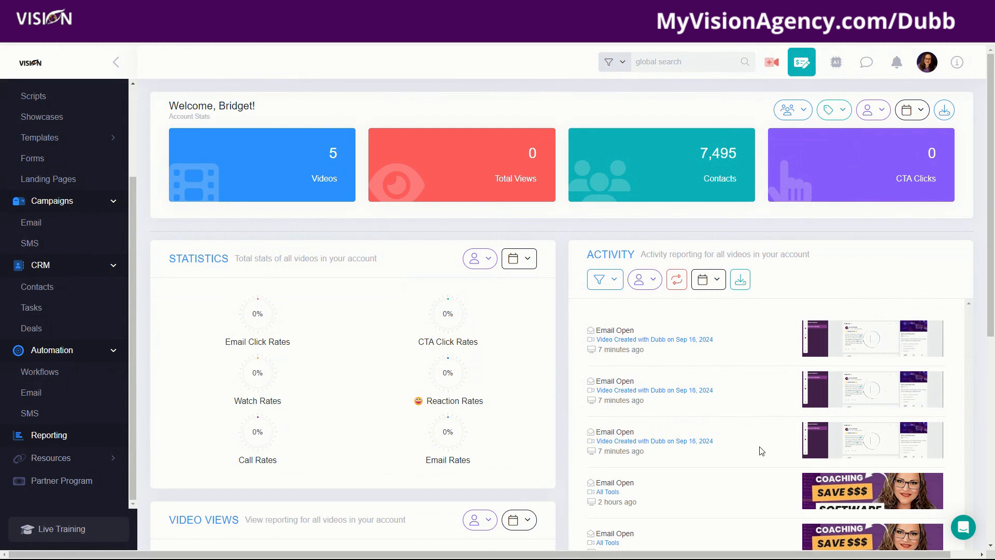
scroll(760, 447, "down", 3)
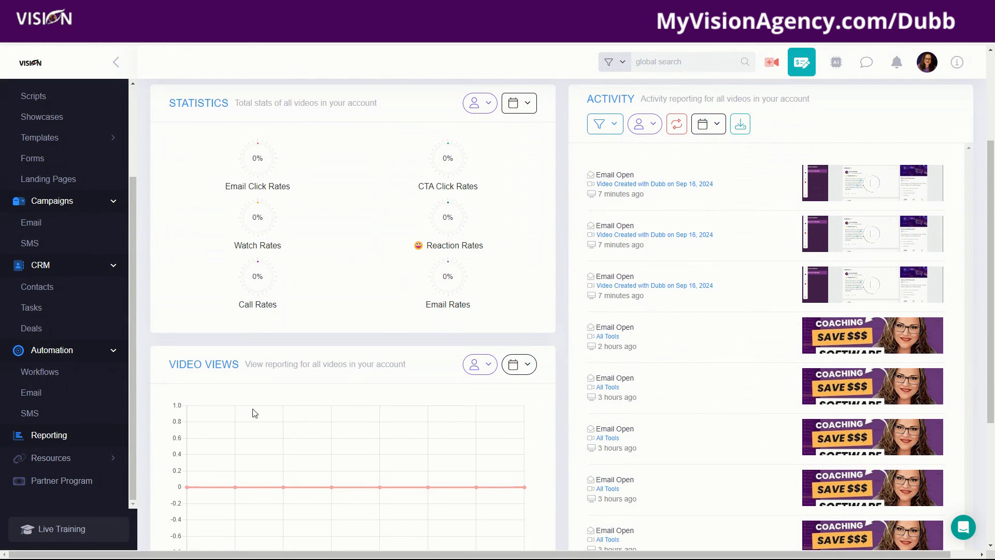
scroll(728, 409, "up", 3)
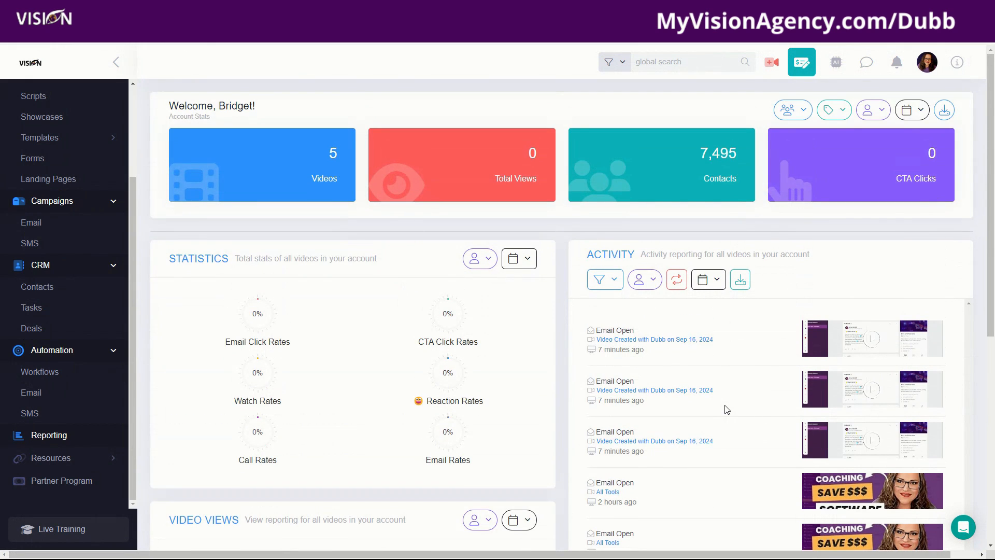